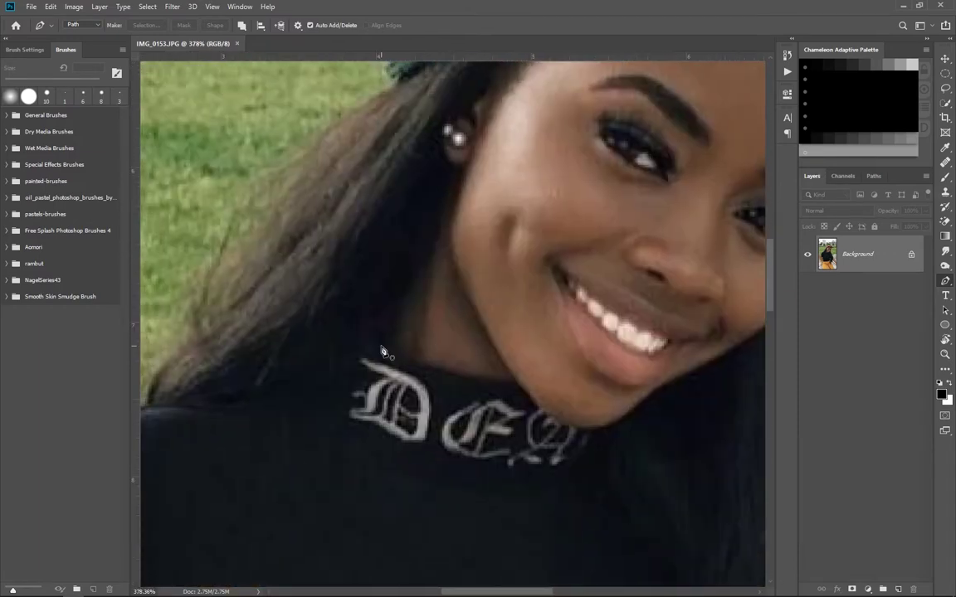
# - Start the pen path on the neckline and curve it under the jaw
pyautogui.click(333, 326)
pyautogui.click(446, 374)
pyautogui.moveTo(478, 375); pyautogui.dragTo(594, 398)
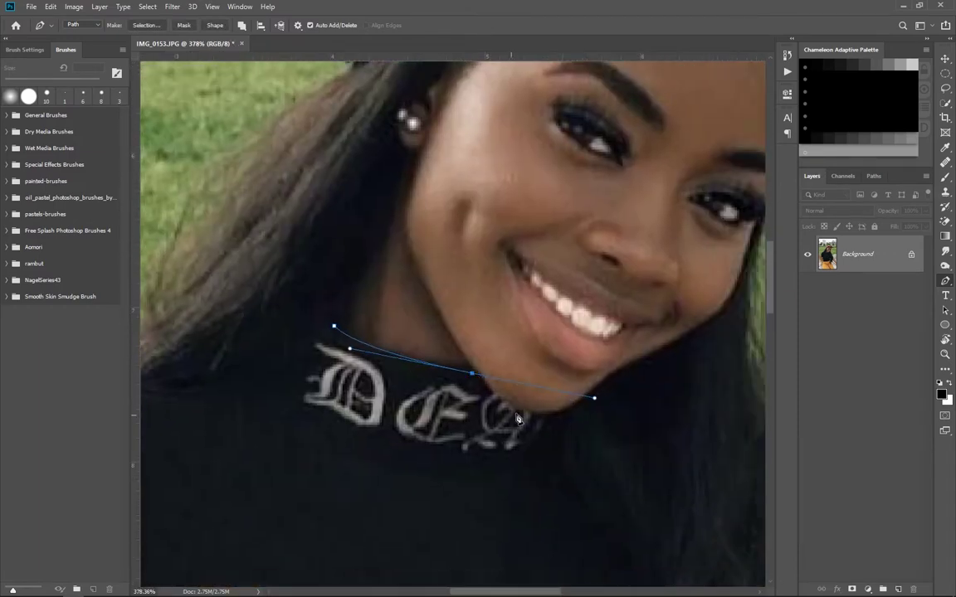
pyautogui.keyDown('alt'); pyautogui.click(471, 374); pyautogui.keyUp('alt')
pyautogui.moveTo(526, 411); pyautogui.dragTo(541, 413)
pyautogui.scroll(-3, 552, 379)
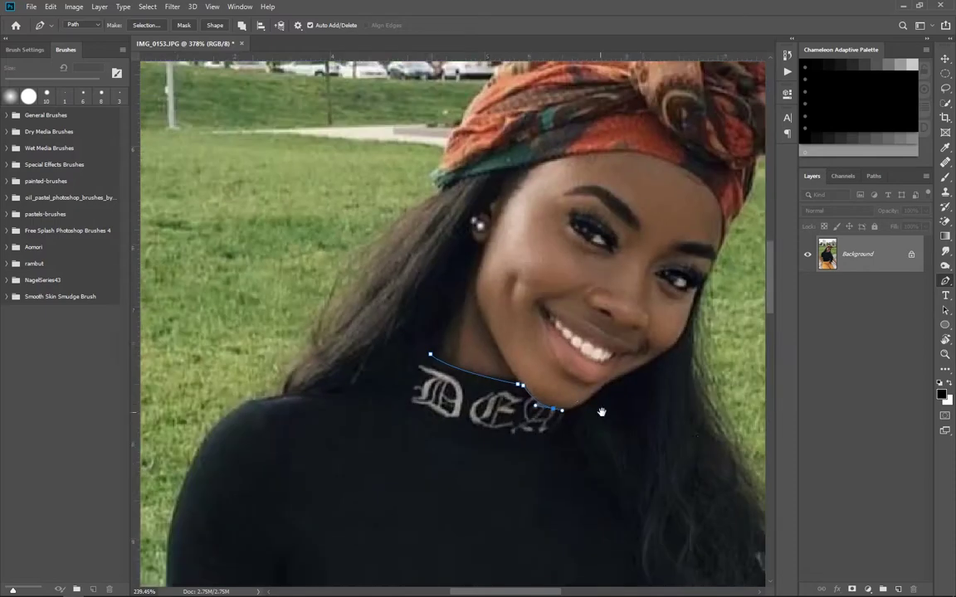
# - Trace the path up the face's right side and around the turban's side
pyautogui.click(527, 404)
pyautogui.moveTo(529, 318); pyautogui.dragTo(533, 259)
pyautogui.scroll(2, 480, 301)
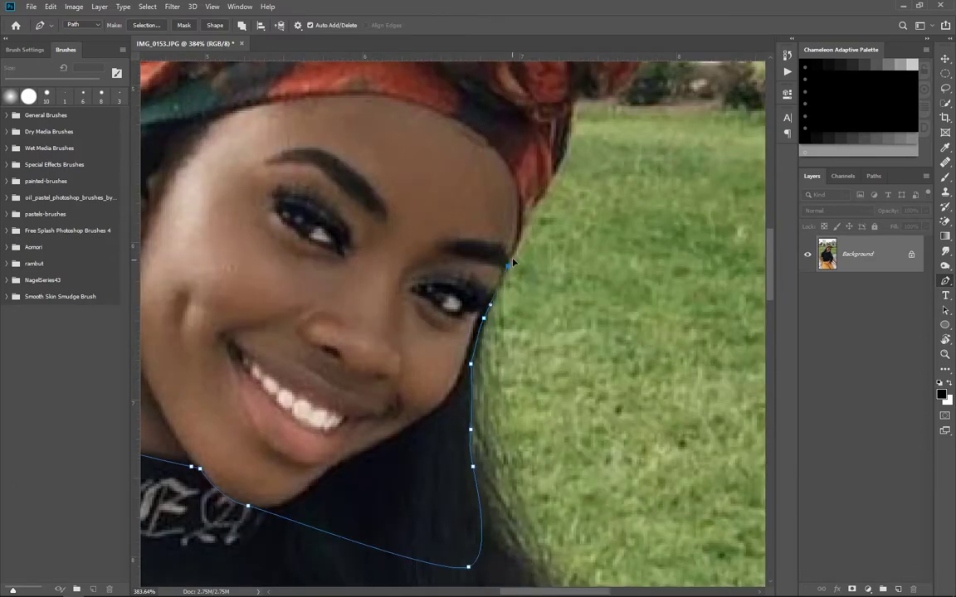
pyautogui.moveTo(552, 189); pyautogui.dragTo(537, 251)
pyautogui.moveTo(539, 207); pyautogui.dragTo(498, 288)
# - Add path points along the turban edge, curving up toward its top
pyautogui.click(501, 321)
pyautogui.click(531, 316)
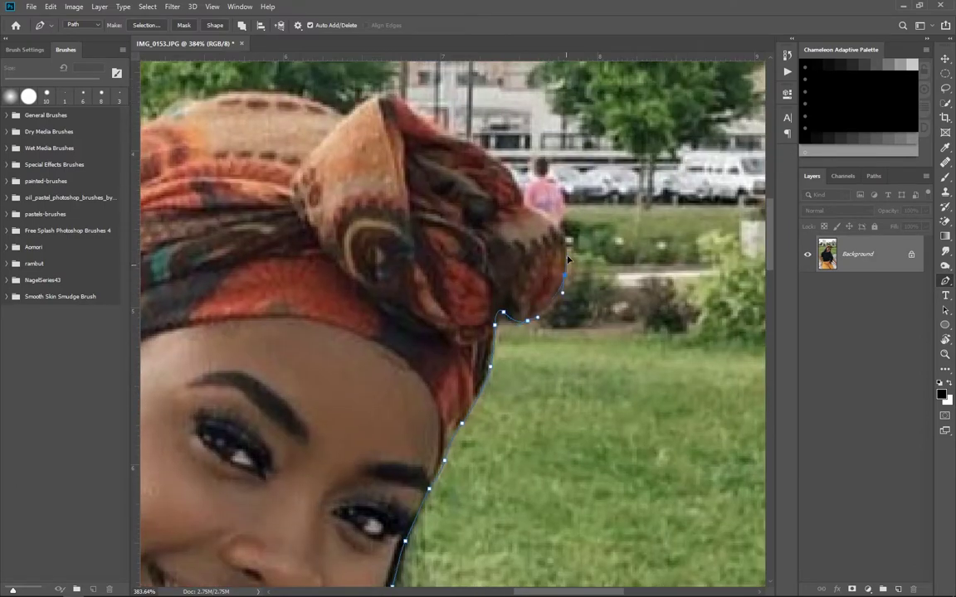
pyautogui.click(573, 311)
pyautogui.click(570, 265)
pyautogui.moveTo(583, 306); pyautogui.dragTo(625, 401)
# - Continue the path leftward across the turban's top edge
pyautogui.click(574, 337)
pyautogui.click(515, 272)
pyautogui.click(470, 249)
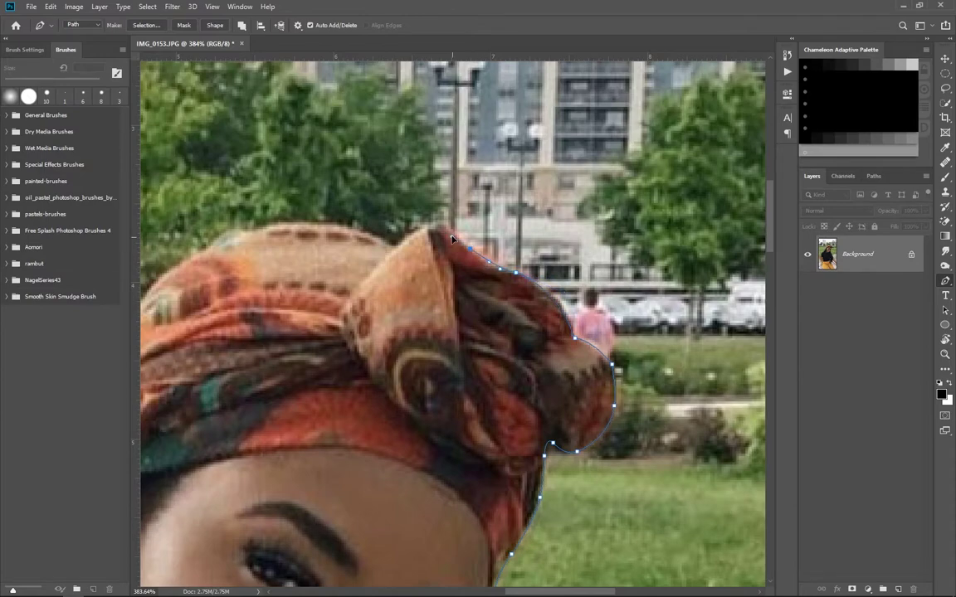
pyautogui.click(425, 226)
pyautogui.click(397, 245)
pyautogui.moveTo(384, 251); pyautogui.dragTo(548, 224)
pyautogui.click(465, 222)
pyautogui.moveTo(465, 222)
pyautogui.mouseDown()
pyautogui.moveTo(539, 199)
pyautogui.moveTo(564, 166)
pyautogui.mouseUp()
pyautogui.click(498, 184)
pyautogui.click(442, 251)
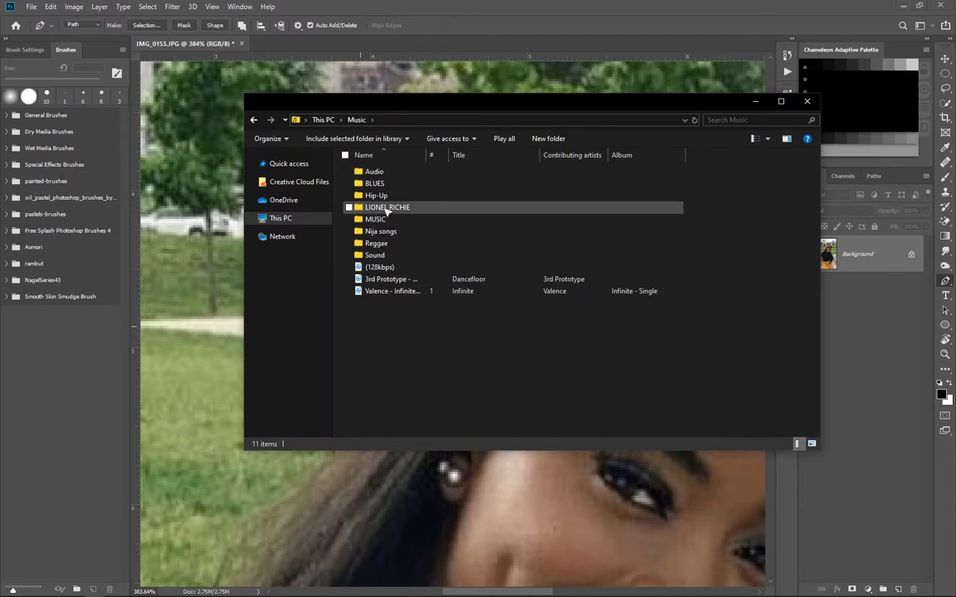
# - Play the BLUES music tracks, then add path points down the hair edge
pyautogui.doubleClick(374, 183)
pyautogui.doubleClick(390, 171)
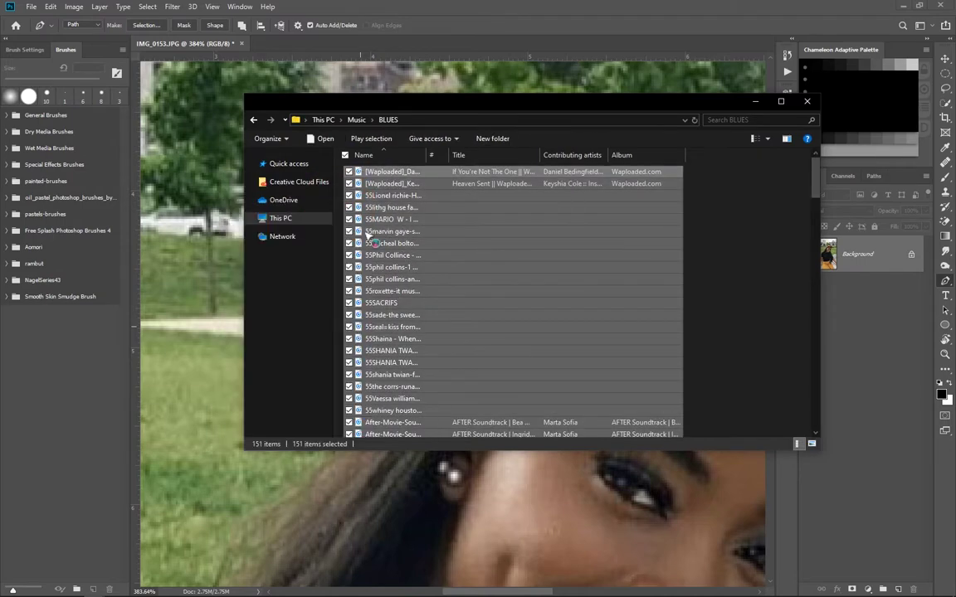
pyautogui.rightClick(384, 172)
pyautogui.click(428, 307)
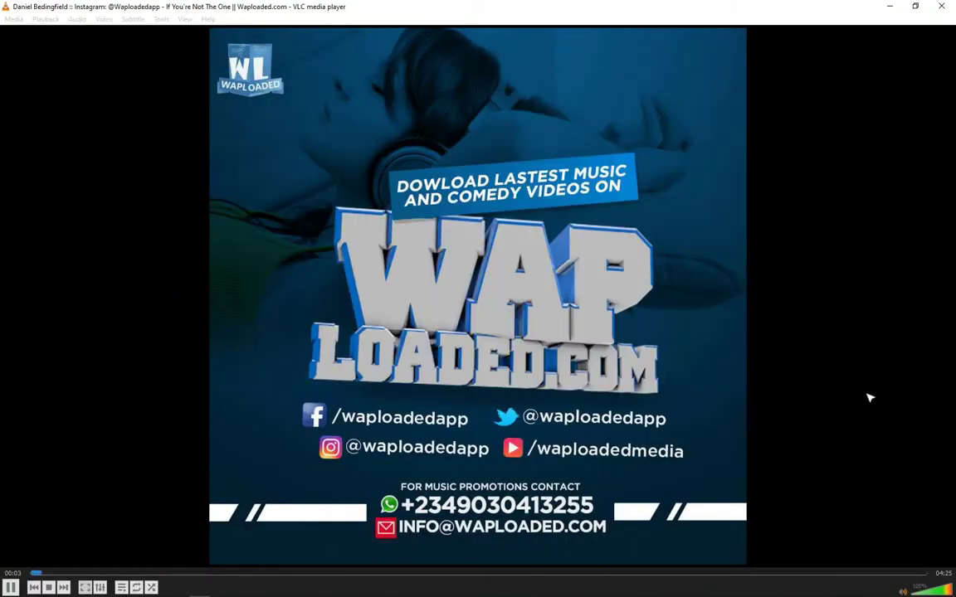
pyautogui.rightClick(864, 589)
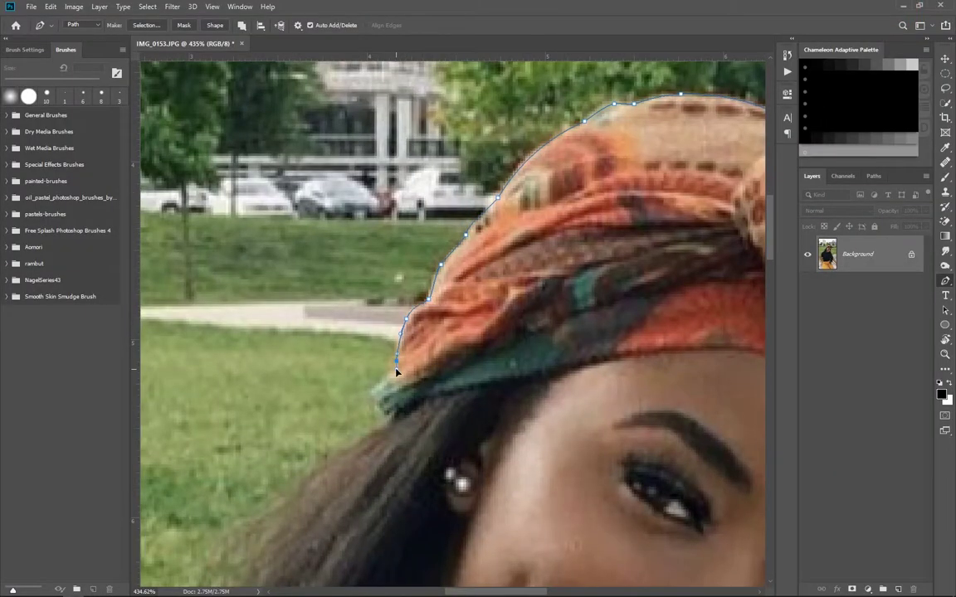
pyautogui.click(378, 388)
pyautogui.click(361, 437)
# - Finish the path down the hair and shoulder, closing it at the neckline
pyautogui.scroll(-5, 378, 332)
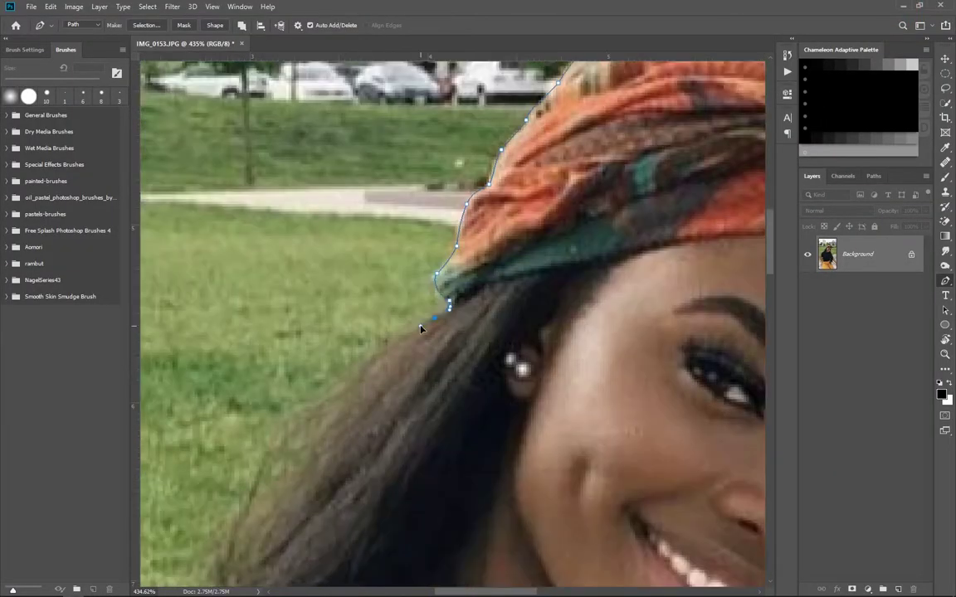
pyautogui.click(401, 324)
pyautogui.click(365, 380)
pyautogui.click(257, 533)
pyautogui.click(320, 544)
pyautogui.click(390, 535)
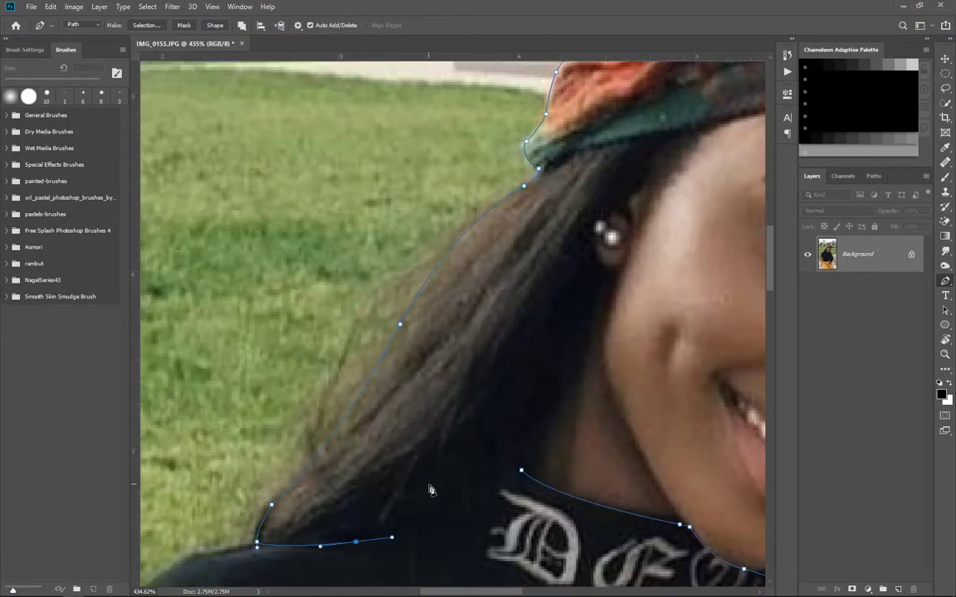
pyautogui.click(521, 470)
# - Turn the path into a selection and mask the photo down to the woman
pyautogui.hotkey('ctrl', '0')
pyautogui.click(538, 264)
pyautogui.click(867, 589)
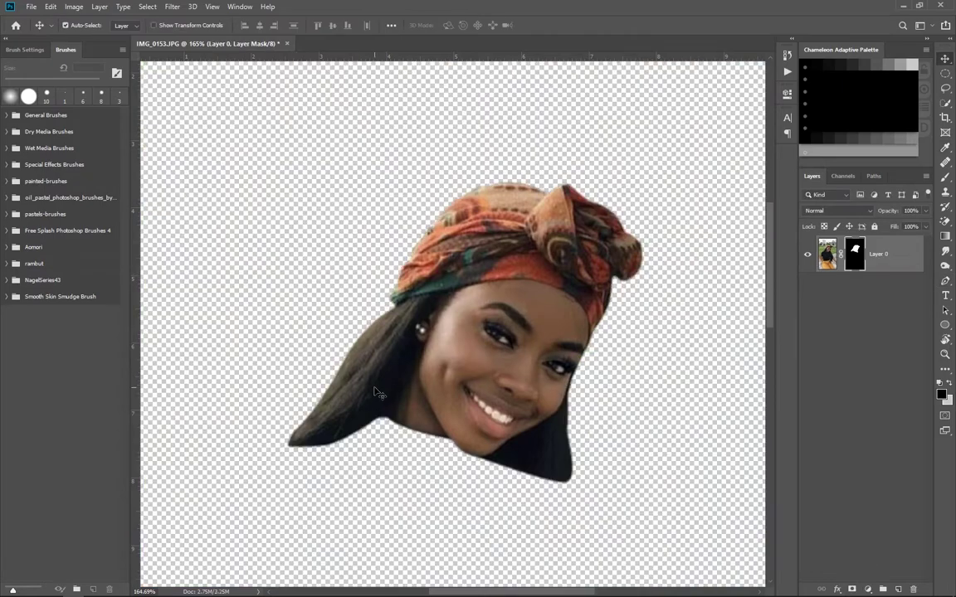
pyautogui.hotkey('ctrl', 'shift', 'n')
pyautogui.click(477, 135)
# - Create a new blank document and drag the masked woman into it
pyautogui.hotkey('ctrl', 'n')
pyautogui.press('Return')
pyautogui.click(208, 43)
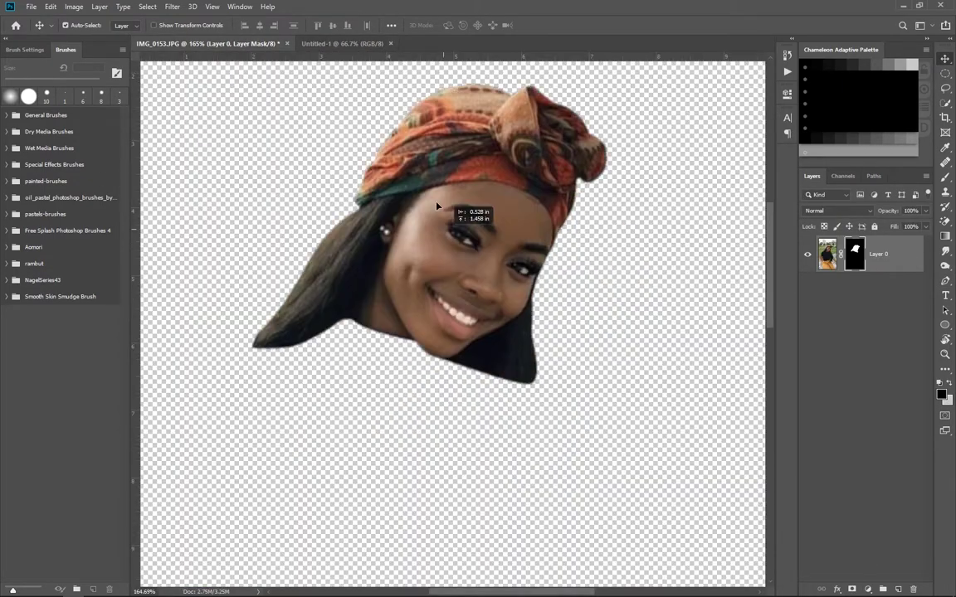
pyautogui.moveTo(426, 299); pyautogui.dragTo(432, 233)
pyautogui.scroll(2, 432, 148)
pyautogui.scroll(1, 432, 148)
# - Apply the layer mask and give the woman Color Efex Pro 4's HDR Like filter
pyautogui.rightClick(802, 249)
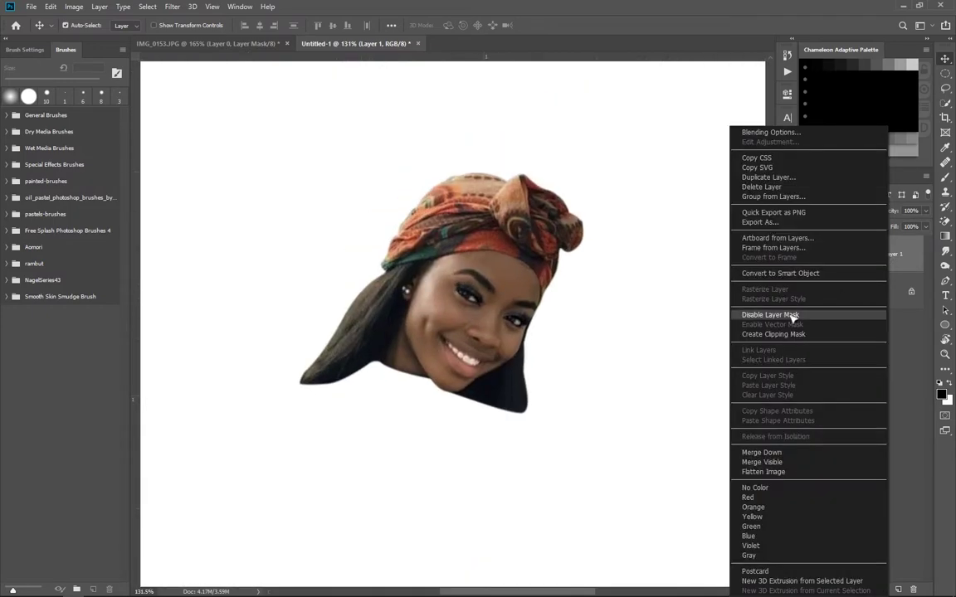
pyautogui.click(746, 311)
pyautogui.scroll(2, 438, 292)
pyautogui.click(172, 6)
pyautogui.click(369, 241)
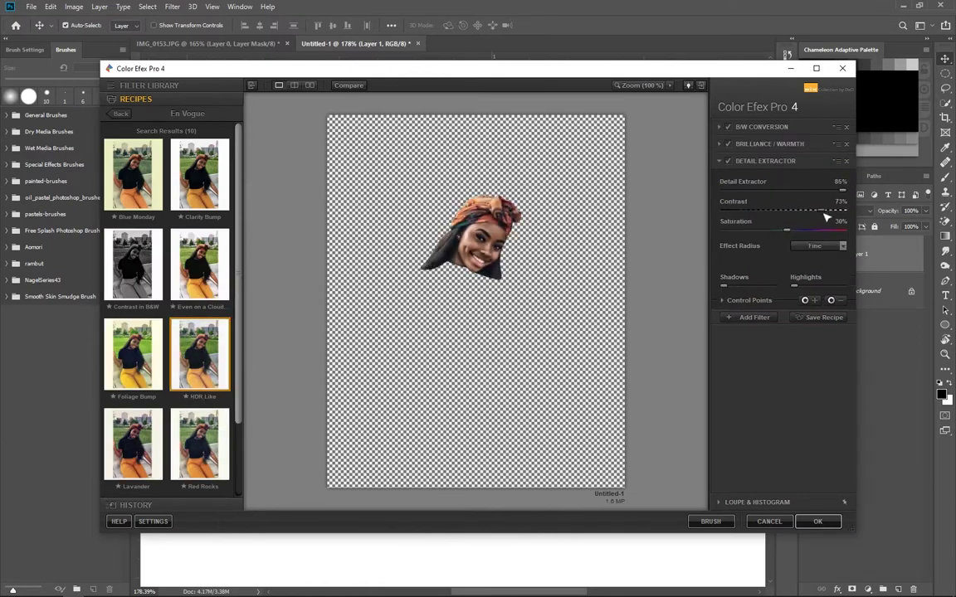
pyautogui.click(807, 224)
pyautogui.click(819, 522)
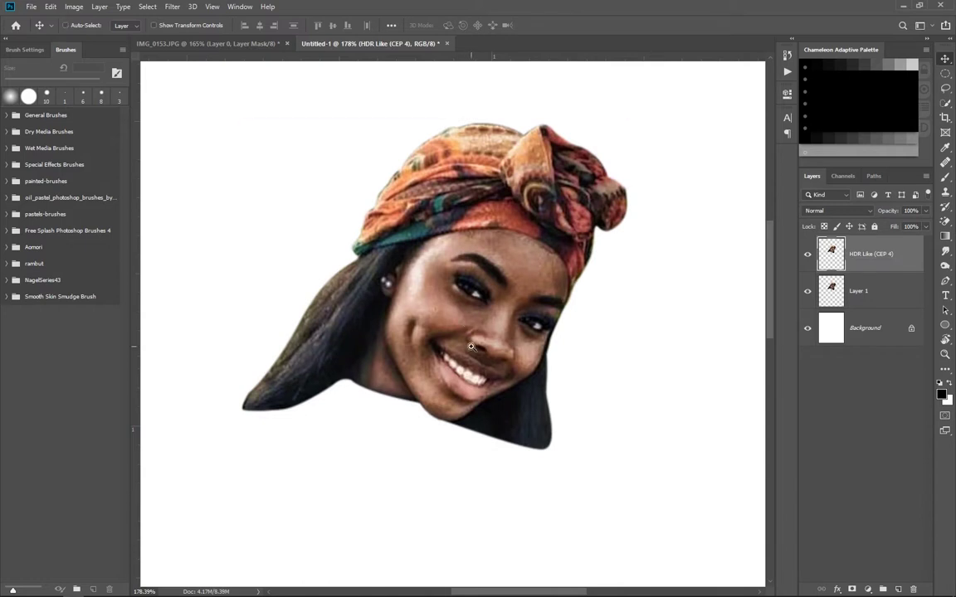
# - Duplicate the HDR layer with the Smudge tool set to a 20 px brush
pyautogui.scroll(2, 470, 346)
pyautogui.press('r')
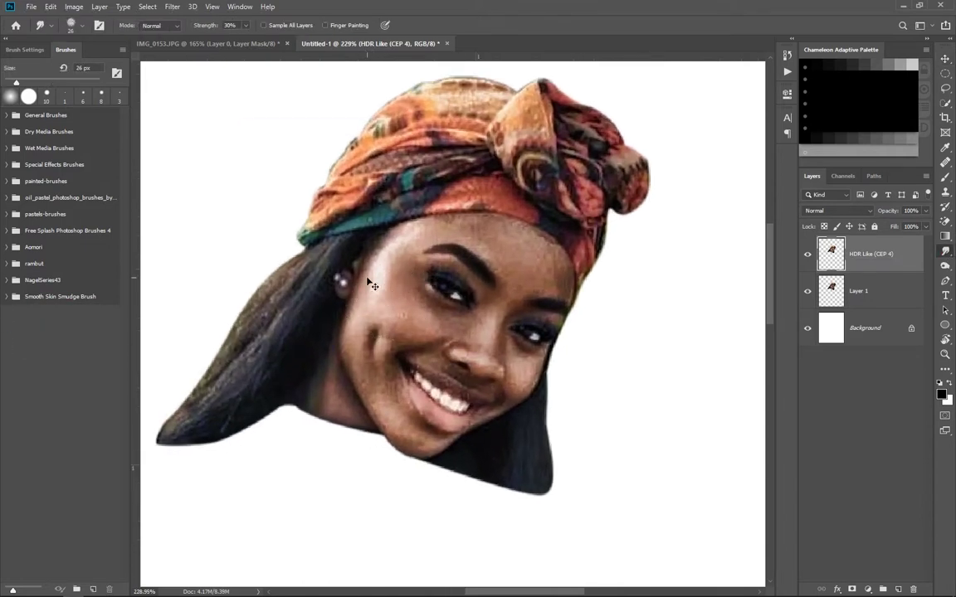
pyautogui.hotkey('ctrl', 'j')
pyautogui.scroll(2, 372, 298)
pyautogui.press('[')
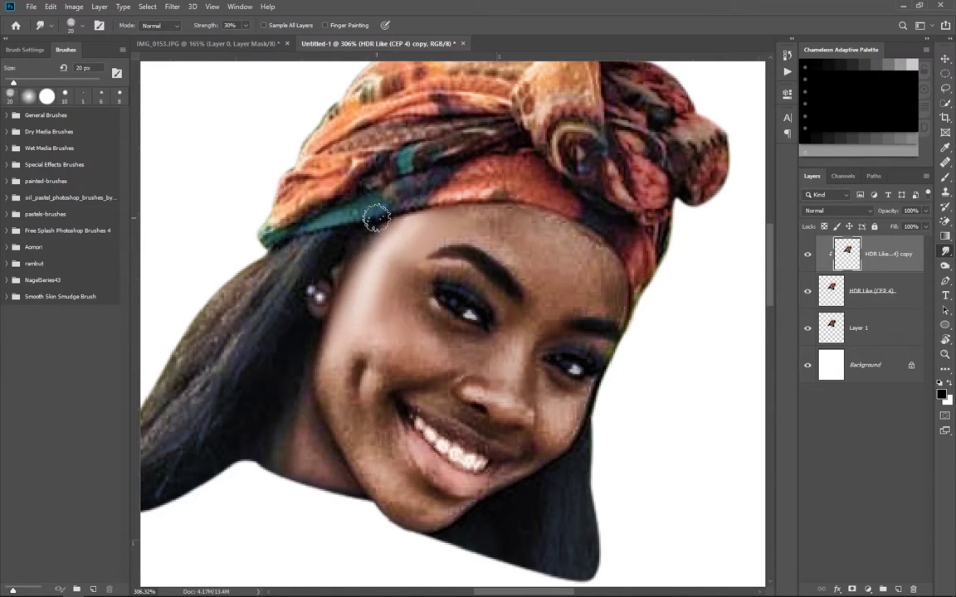
# - Smudge the forehead edge under the headscarf, the cheek and jaw skin
pyautogui.moveTo(375, 217)
pyautogui.mouseDown()
pyautogui.moveTo(549, 231)
pyautogui.moveTo(554, 274)
pyautogui.mouseUp()
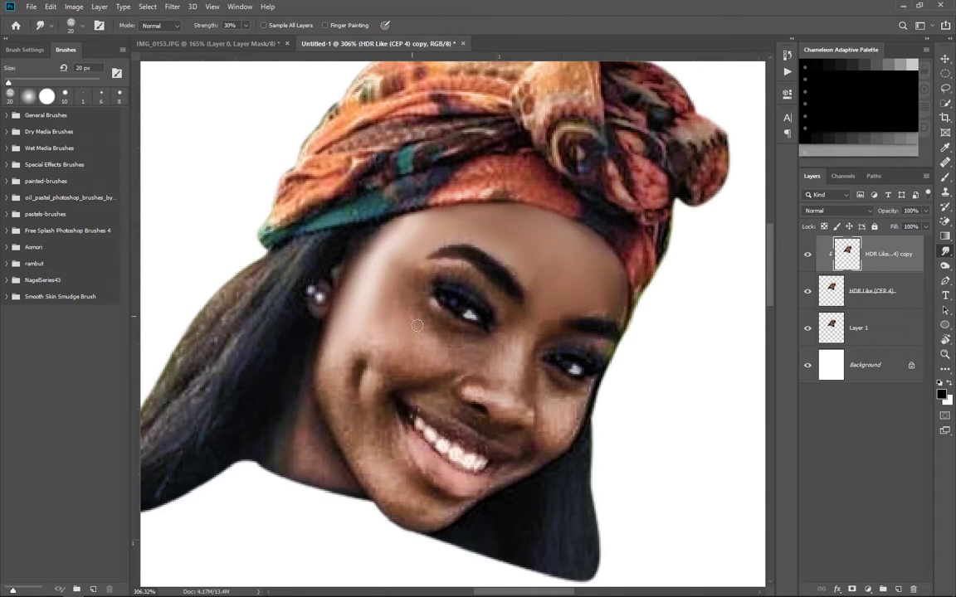
pyautogui.press('[')
pyautogui.moveTo(401, 320); pyautogui.dragTo(370, 337)
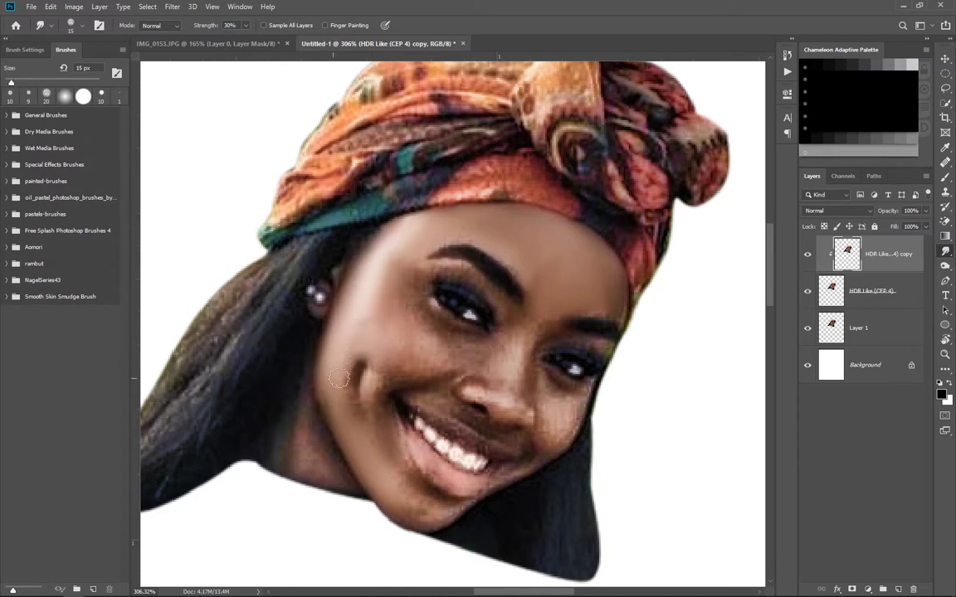
pyautogui.press('[')
pyautogui.press('[')
pyautogui.press('[')
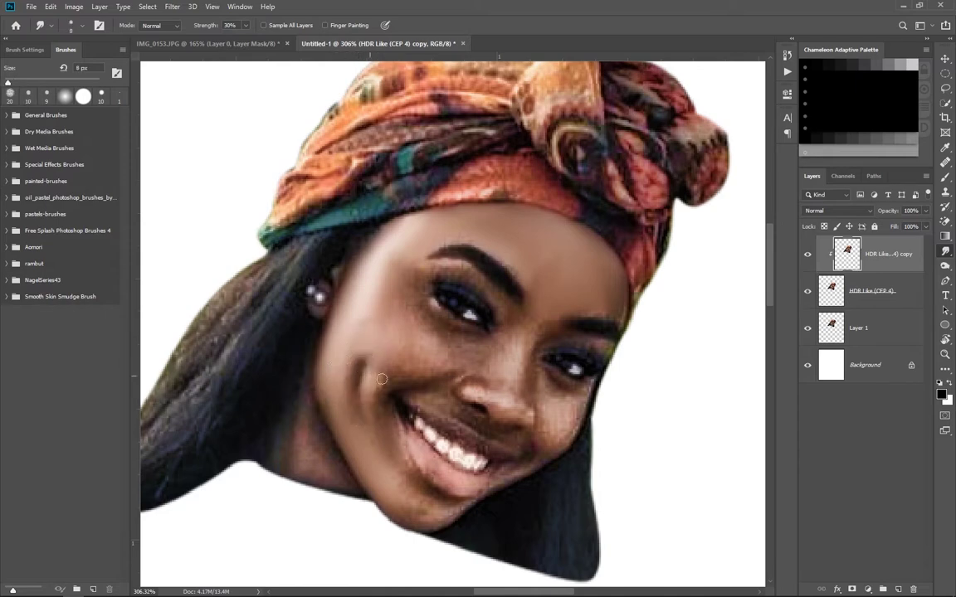
pyautogui.press(']')
pyautogui.press(']')
pyautogui.moveTo(424, 350)
pyautogui.mouseDown()
pyautogui.moveTo(434, 326)
pyautogui.moveTo(419, 302)
pyautogui.mouseUp()
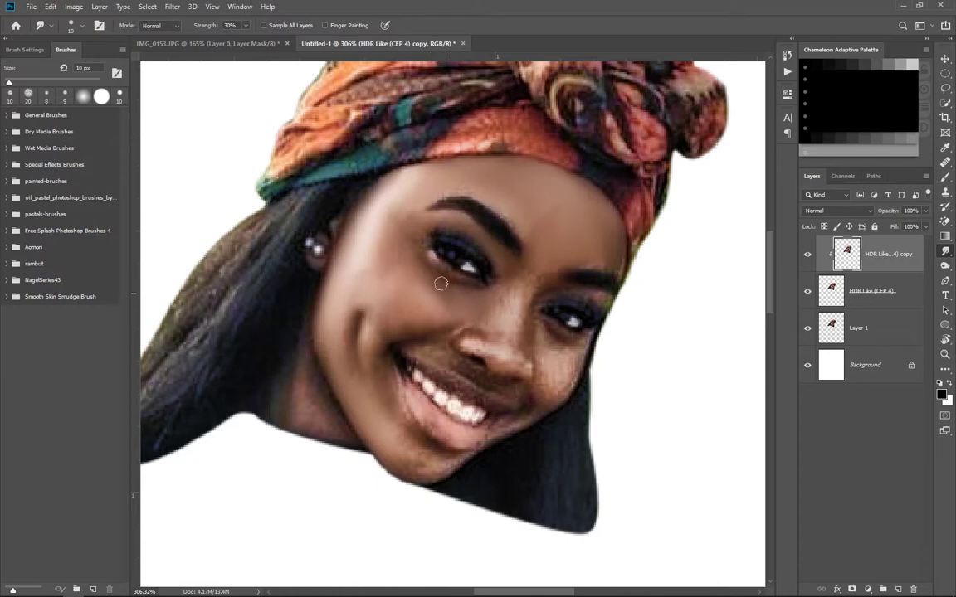
# - Smooth the skin around the nose and up the cheek using 15 px and 7 px brushes
pyautogui.press(']')
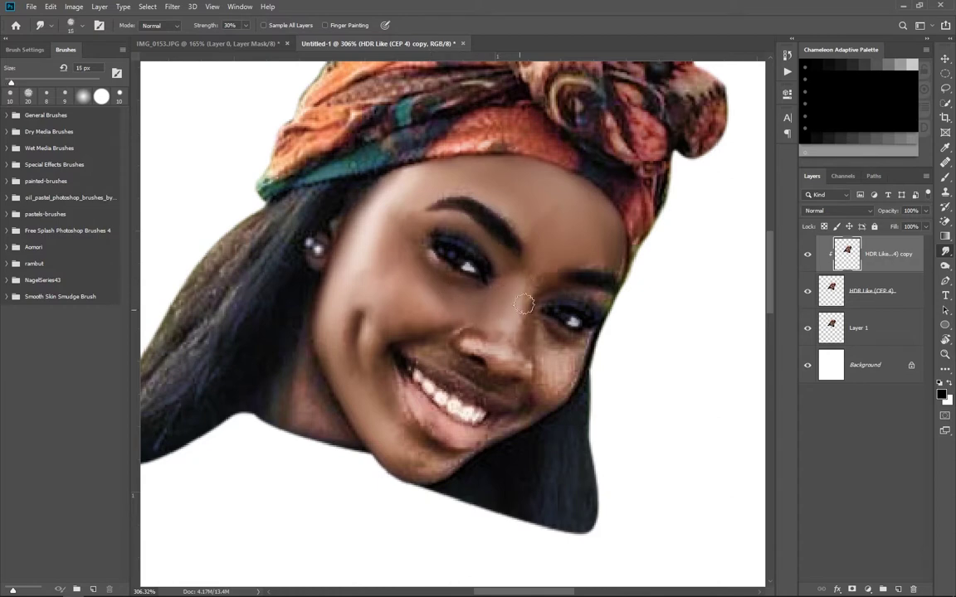
pyautogui.moveTo(523, 305); pyautogui.dragTo(503, 356)
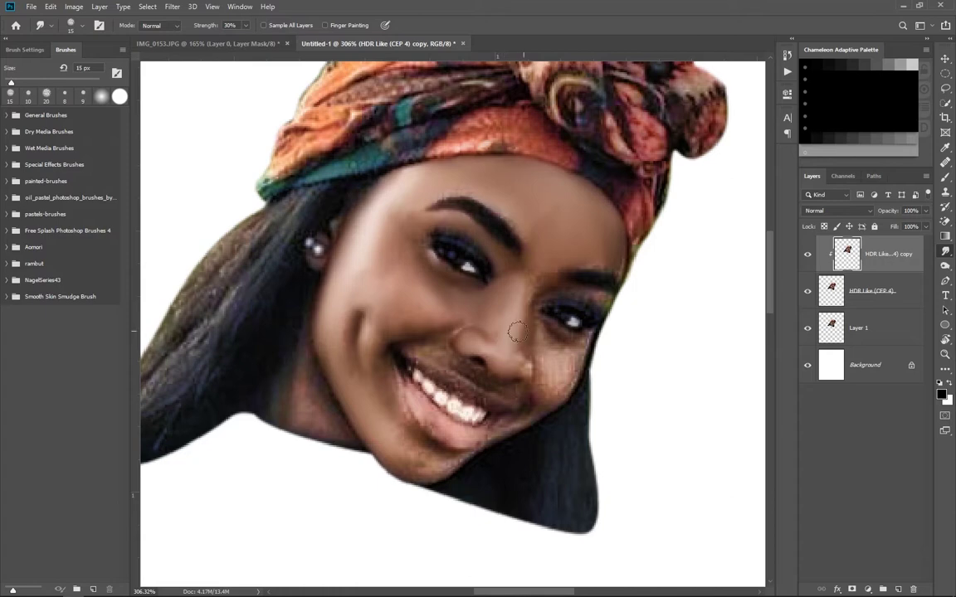
pyautogui.moveTo(504, 357); pyautogui.dragTo(534, 292)
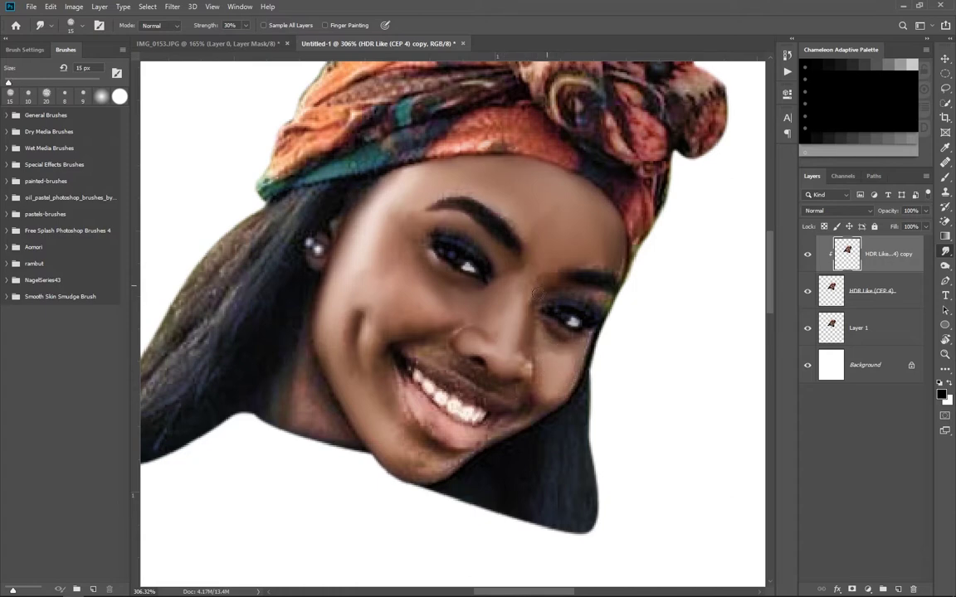
pyautogui.press('[')
pyautogui.press('[')
pyautogui.press('[')
pyautogui.press('[')
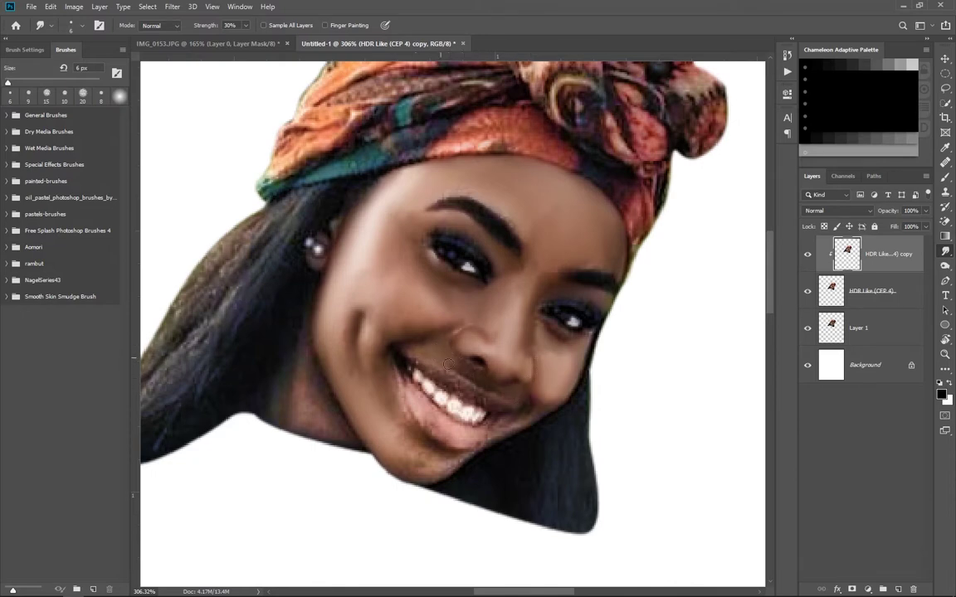
pyautogui.moveTo(448, 352); pyautogui.dragTo(464, 328)
pyautogui.scroll(-1, 431, 374)
# - Smudge the chin, the jaw near the mouth and the left cheek with a 9–10 px brush
pyautogui.press(']')
pyautogui.press(']')
pyautogui.press(']')
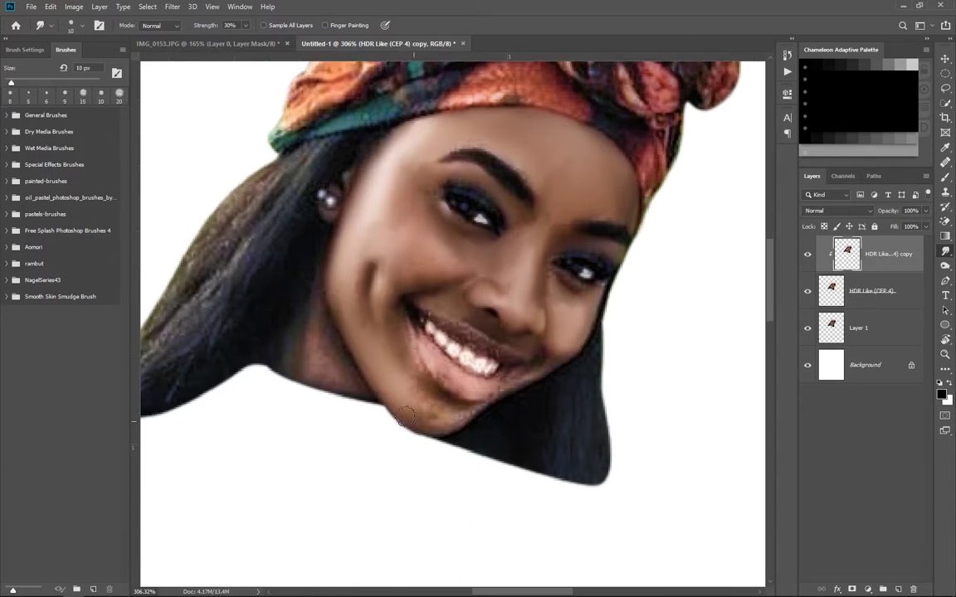
pyautogui.moveTo(406, 417); pyautogui.dragTo(439, 415)
pyautogui.press('[')
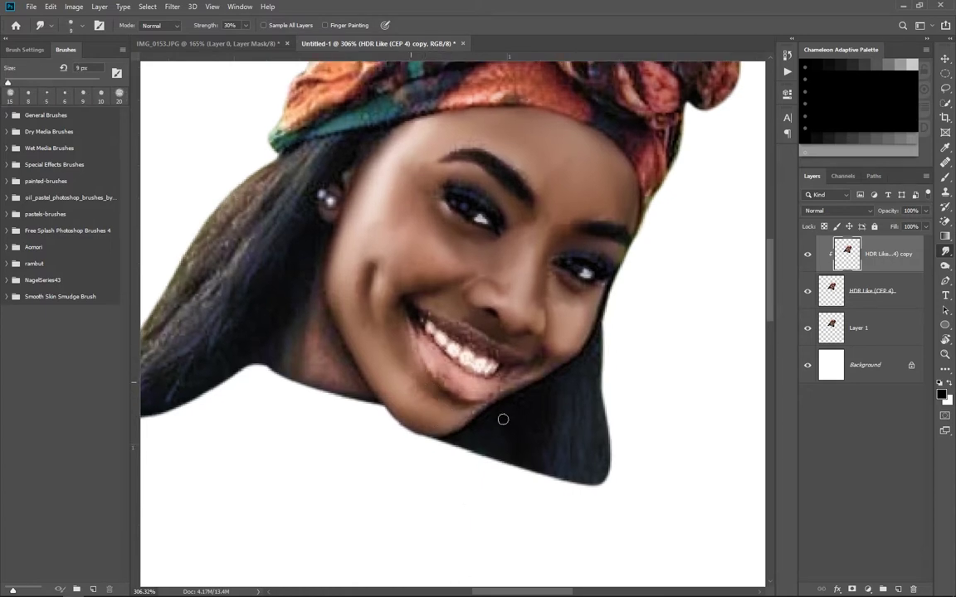
pyautogui.moveTo(493, 396); pyautogui.dragTo(502, 392)
pyautogui.press(']')
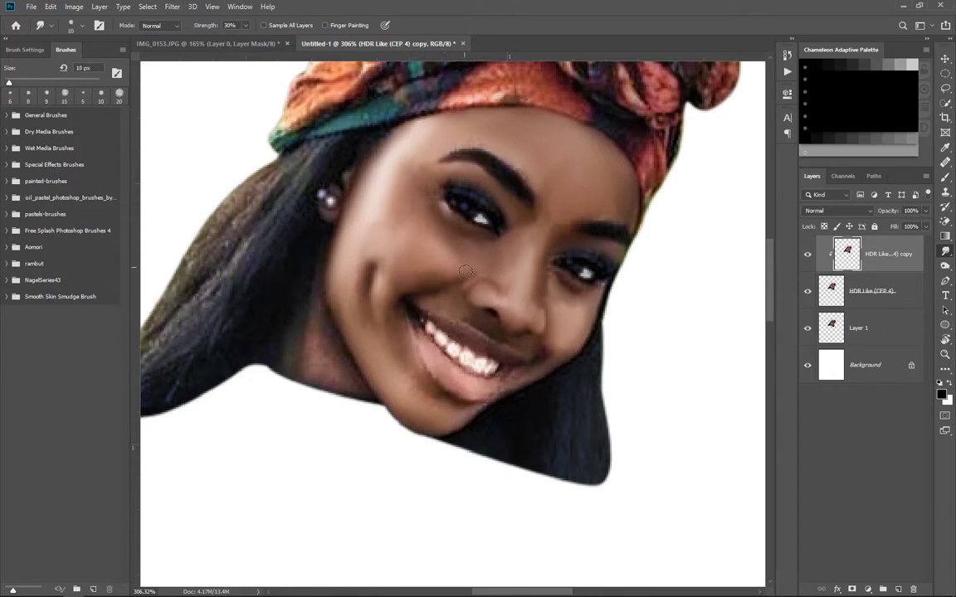
pyautogui.click(316, 336)
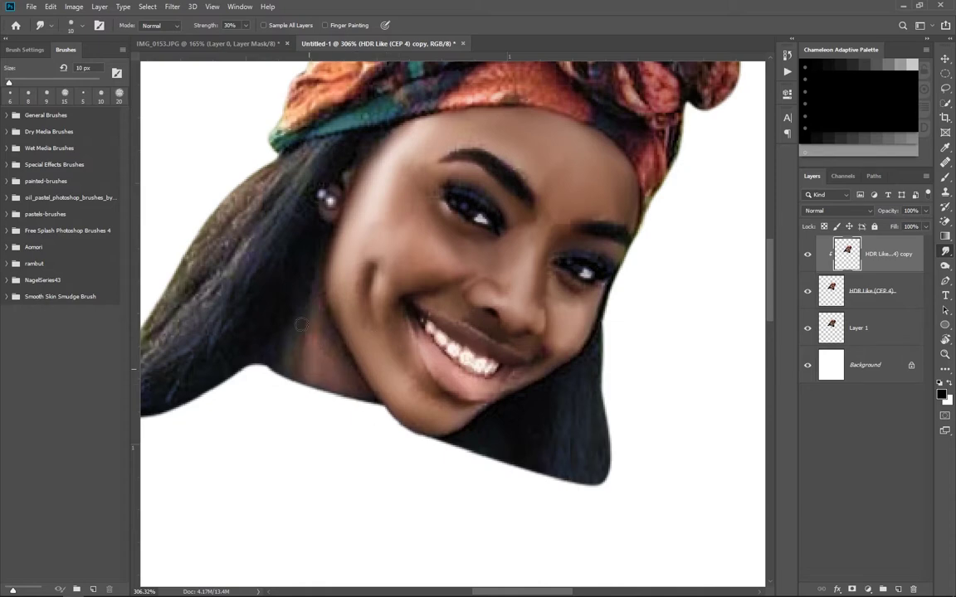
# - Smooth the lower lip, chin and upper lip edge with a 7 px brush
pyautogui.press('[')
pyautogui.press(']')
pyautogui.press(']')
pyautogui.press(']')
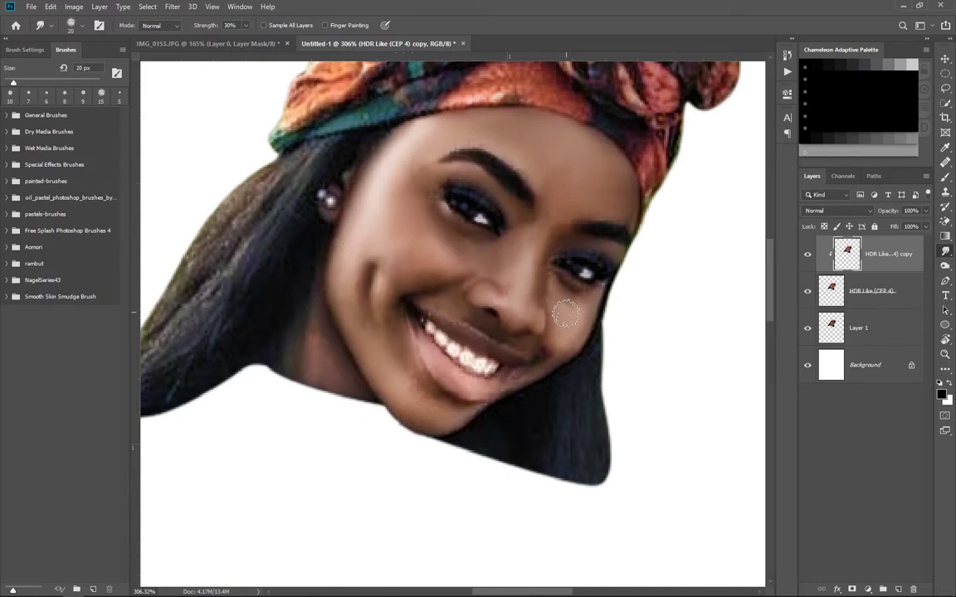
pyautogui.press('[')
pyautogui.press('[')
pyautogui.press('[')
pyautogui.press('[')
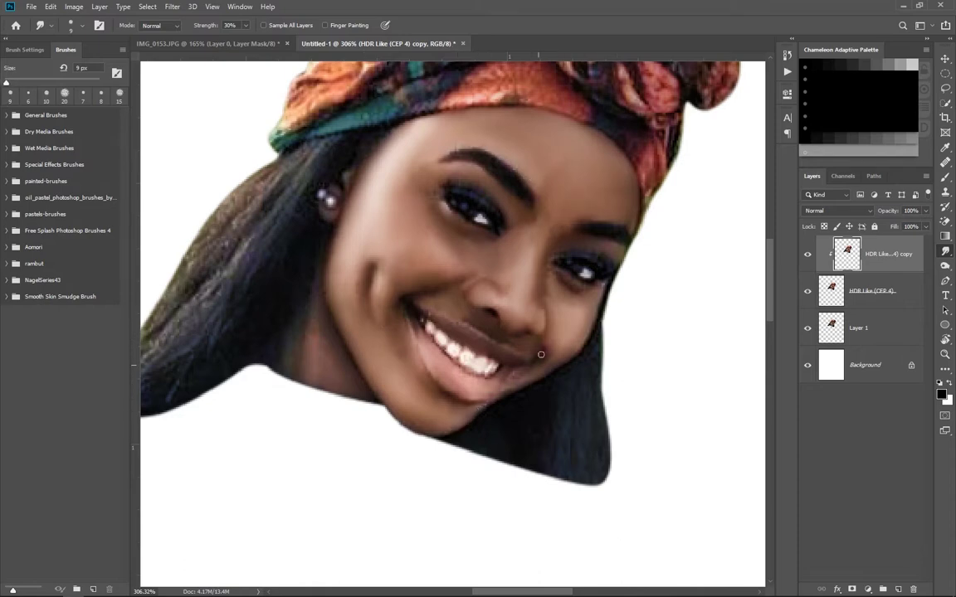
pyautogui.press('[')
pyautogui.press('[')
pyautogui.press('[')
pyautogui.press(']')
pyautogui.press(']')
pyautogui.press(']')
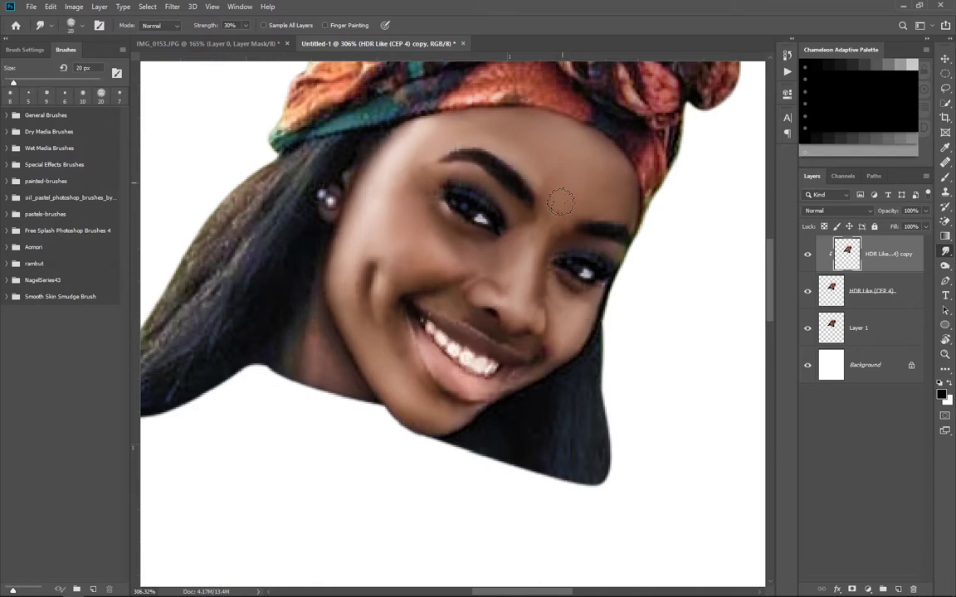
pyautogui.press('[')
pyautogui.press('[')
pyautogui.press('[')
pyautogui.moveTo(448, 380); pyautogui.dragTo(464, 375)
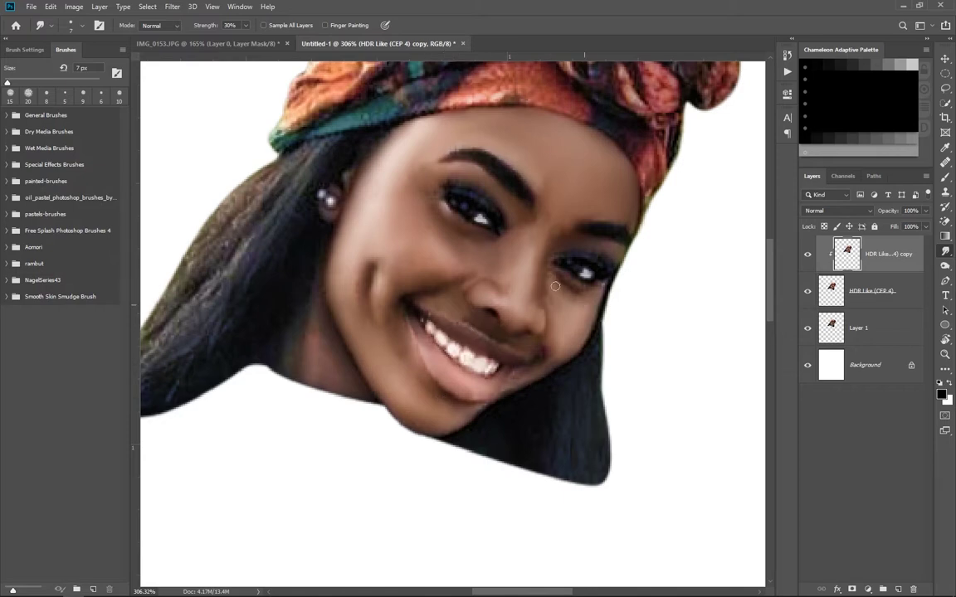
pyautogui.moveTo(411, 358); pyautogui.dragTo(464, 390)
pyautogui.moveTo(437, 326); pyautogui.dragTo(502, 350)
# - Smudge the cheek and jaw skin with a 15–25 px brush
pyautogui.press(']')
pyautogui.press(']')
pyautogui.press(']')
pyautogui.click(414, 249)
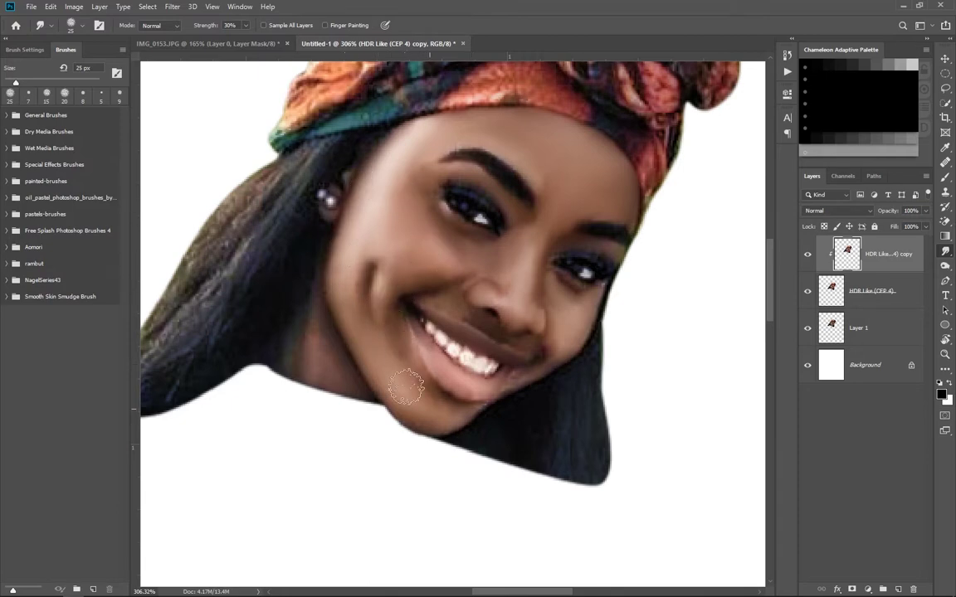
pyautogui.press('[')
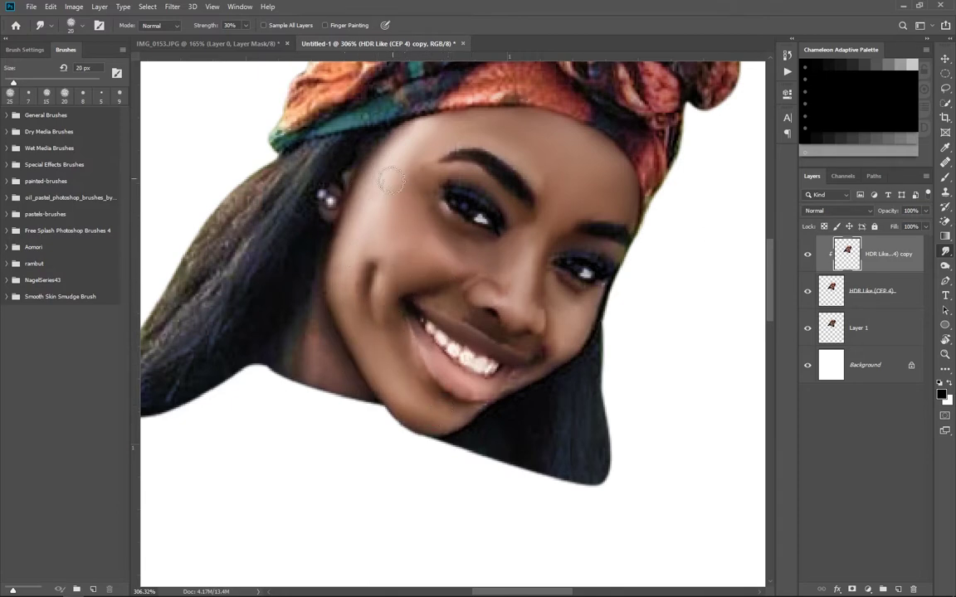
pyautogui.press('[')
pyautogui.click(397, 228)
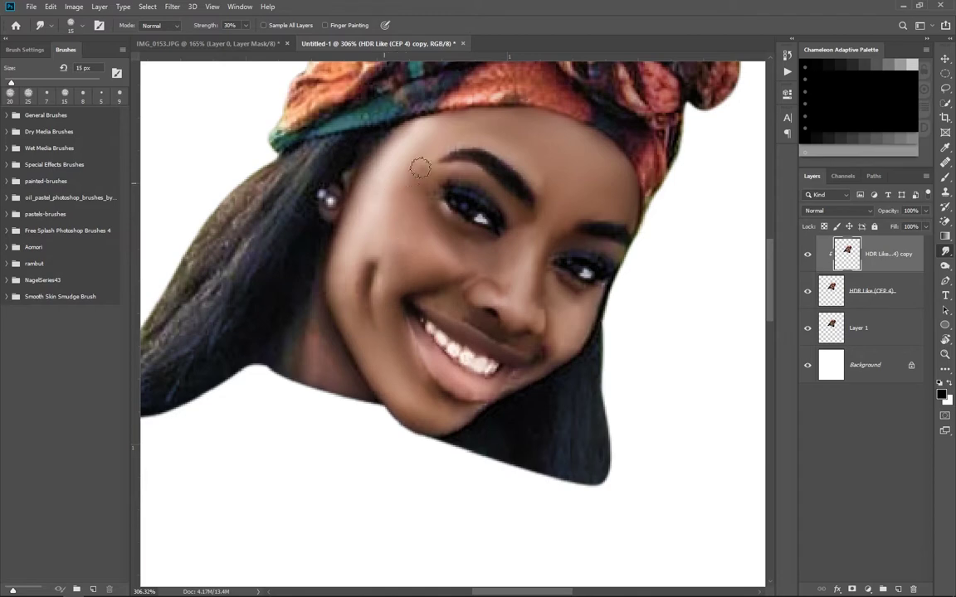
pyautogui.click(550, 346)
# - Zoom out to the whole document and smudge the skin near the eye at 15 px
pyautogui.press('[')
pyautogui.press('[')
pyautogui.press('[')
pyautogui.press(']')
pyautogui.press(']')
pyautogui.press(']')
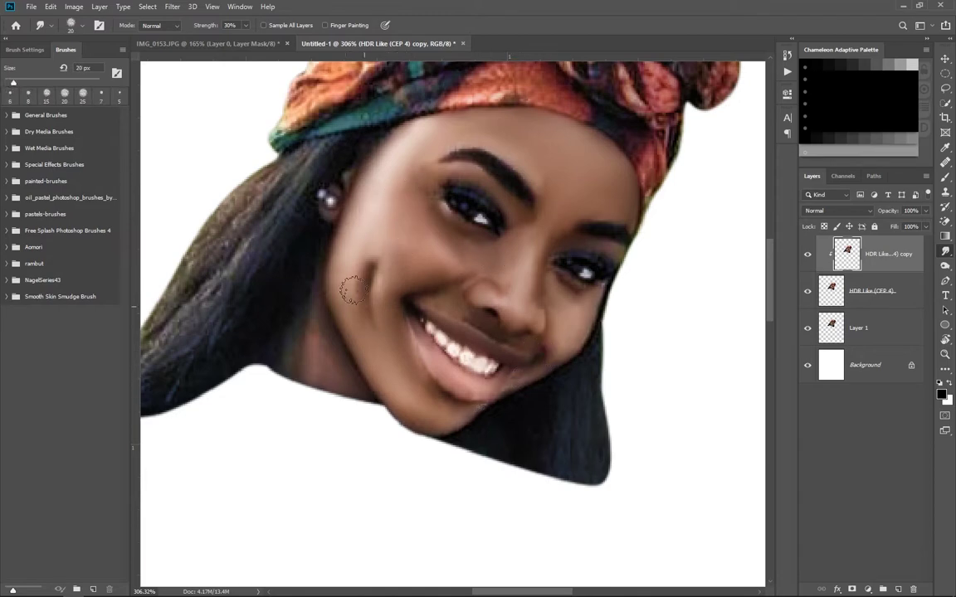
pyautogui.hotkey('ctrl', '0')
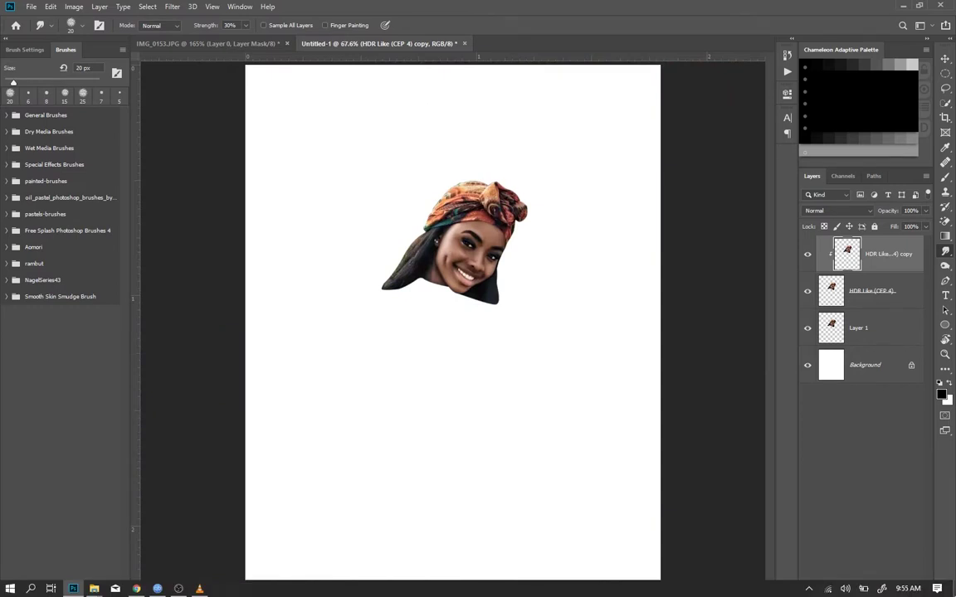
pyautogui.scroll(5, 471, 305)
pyautogui.press('[')
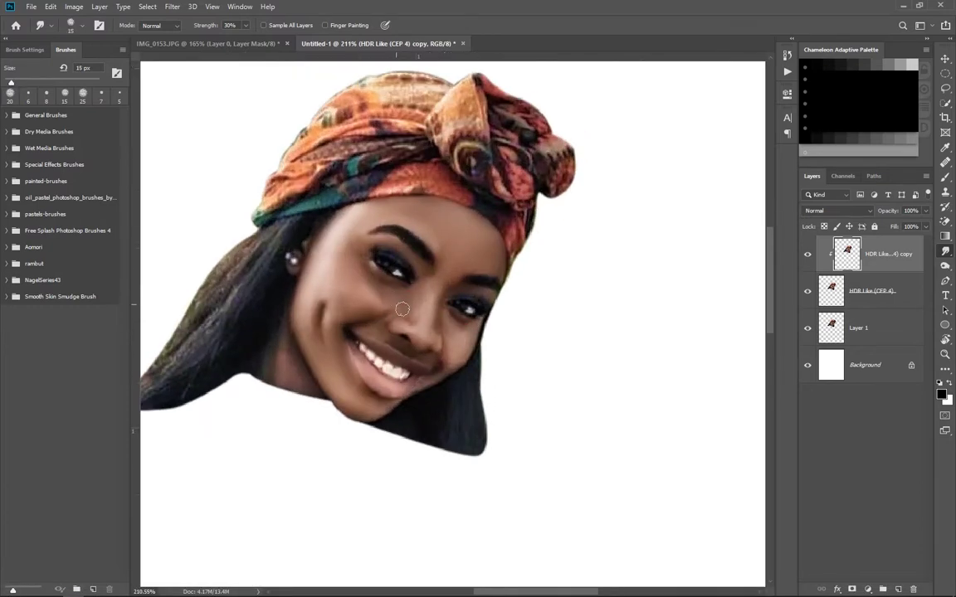
pyautogui.click(390, 295)
pyautogui.press(']')
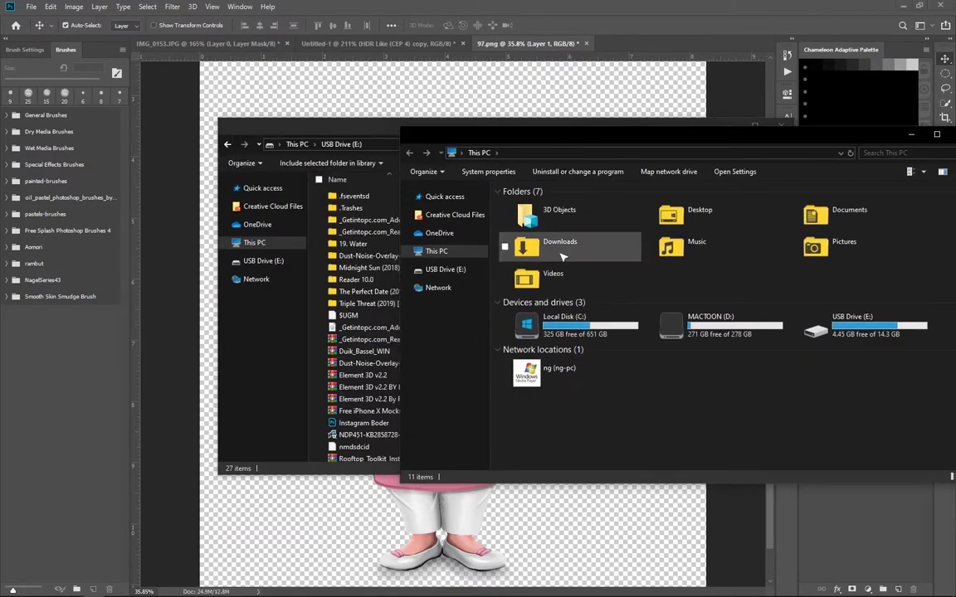
# - Bring 97.png from the Downloads\Compressed archive into the Untitled-1 head document
pyautogui.doubleClick(562, 258)
pyautogui.doubleClick(636, 505)
pyautogui.scroll(-3, 920, 264)
pyautogui.doubleClick(516, 199)
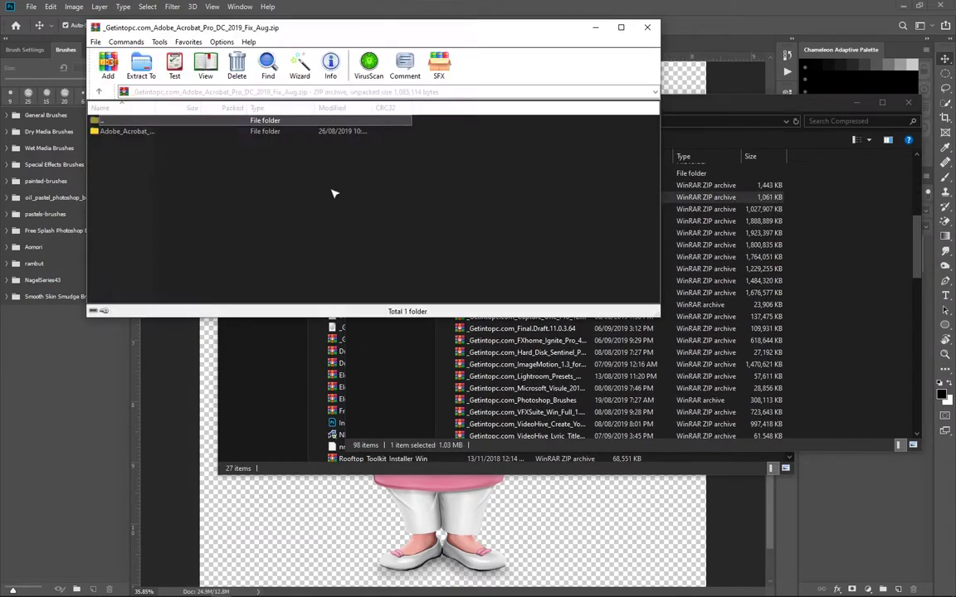
pyautogui.doubleClick(125, 128)
pyautogui.moveTo(116, 128); pyautogui.dragTo(358, 210)
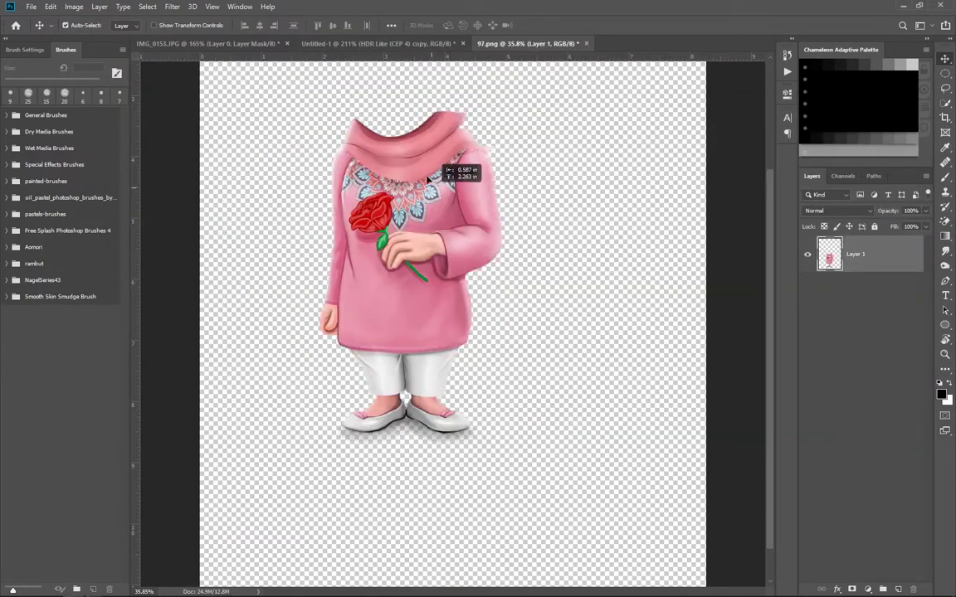
pyautogui.moveTo(448, 373)
pyautogui.mouseDown()
pyautogui.moveTo(464, 332)
pyautogui.moveTo(435, 342)
pyautogui.mouseUp()
pyautogui.hotkey('ctrl', 't')
# - Commit the body placement, fit the page in view, and hide Layer 1
pyautogui.press('Return')
pyautogui.hotkey('ctrl', '0')
pyautogui.click(877, 290)
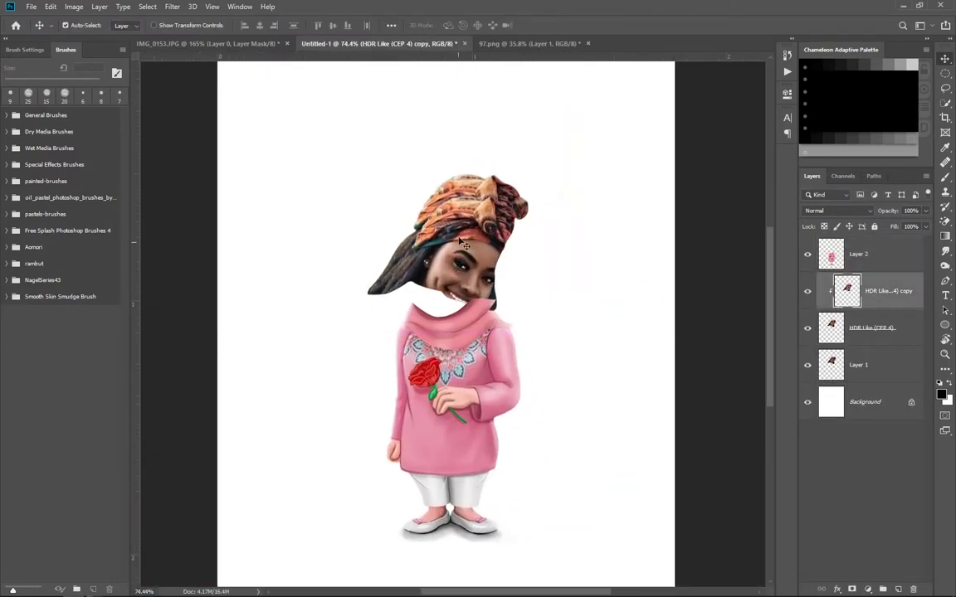
pyautogui.click(807, 327)
# - Flip the head horizontally, move its layer above the body, and seat it on the collar
pyautogui.hotkey('ctrl', 't')
pyautogui.rightClick(452, 290)
pyautogui.click(489, 399)
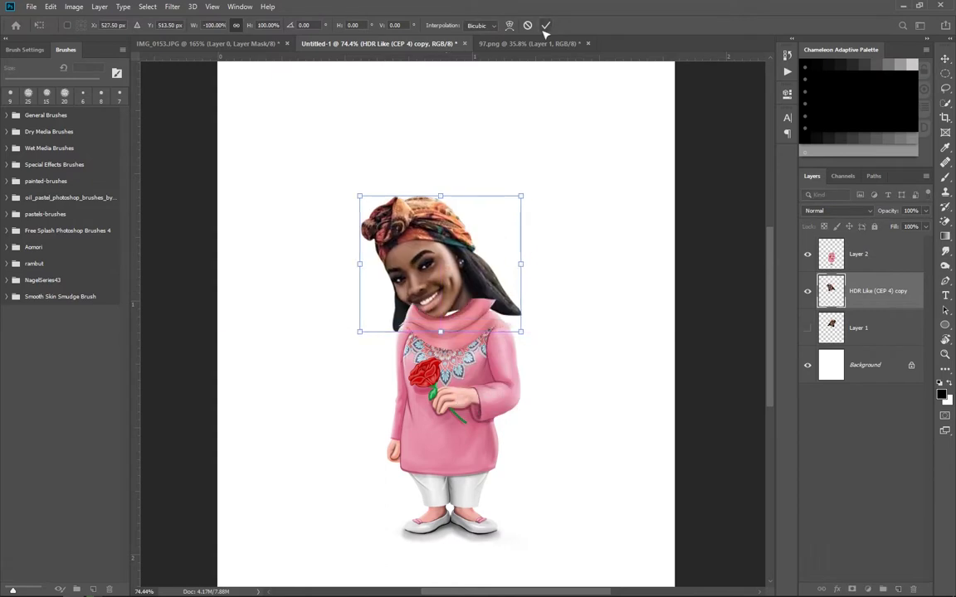
pyautogui.press('Return')
pyautogui.hotkey('ctrl', 'shift', ']')
pyautogui.moveTo(452, 301); pyautogui.dragTo(452, 309)
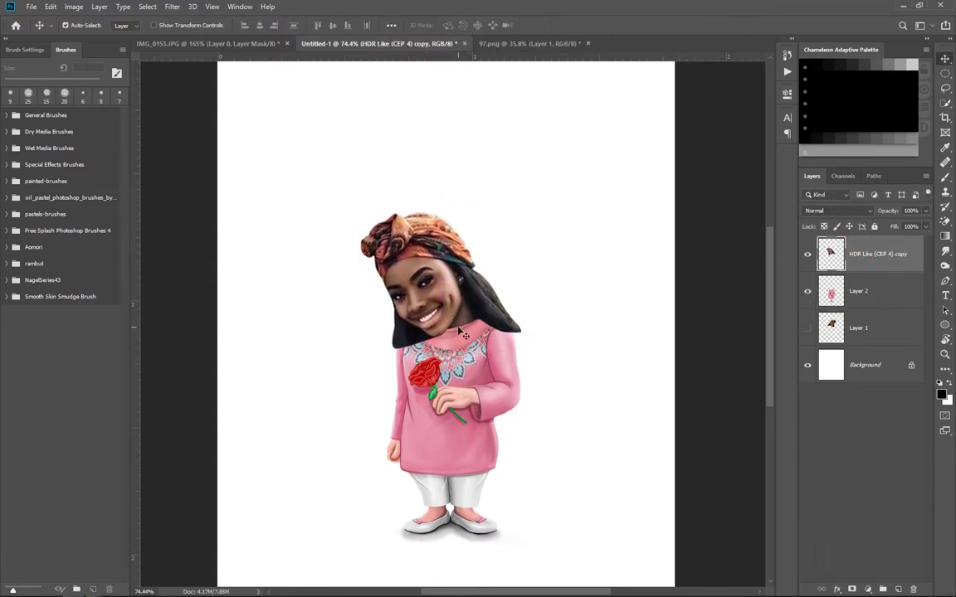
pyautogui.scroll(3, 462, 332)
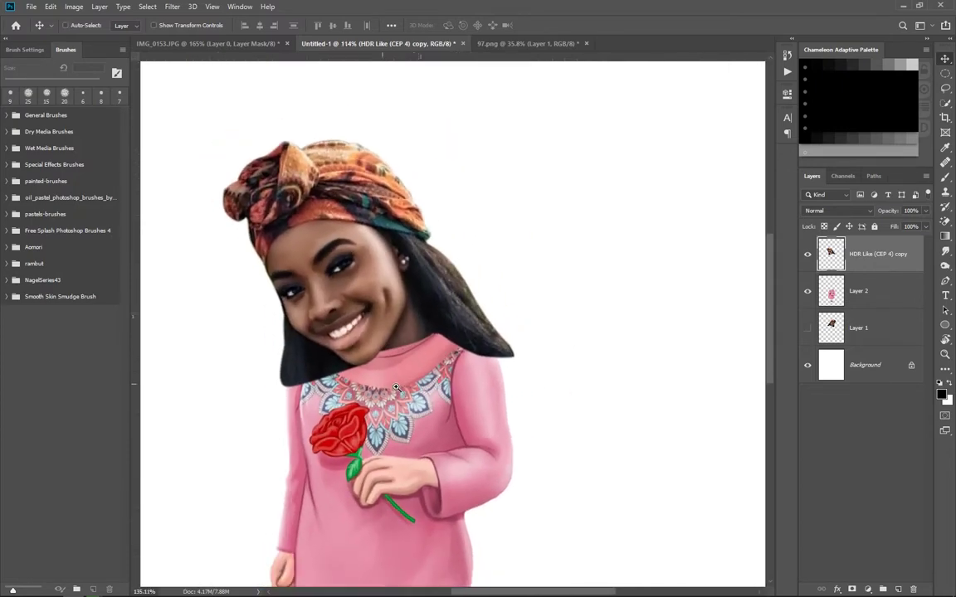
pyautogui.moveTo(388, 344); pyautogui.dragTo(384, 323)
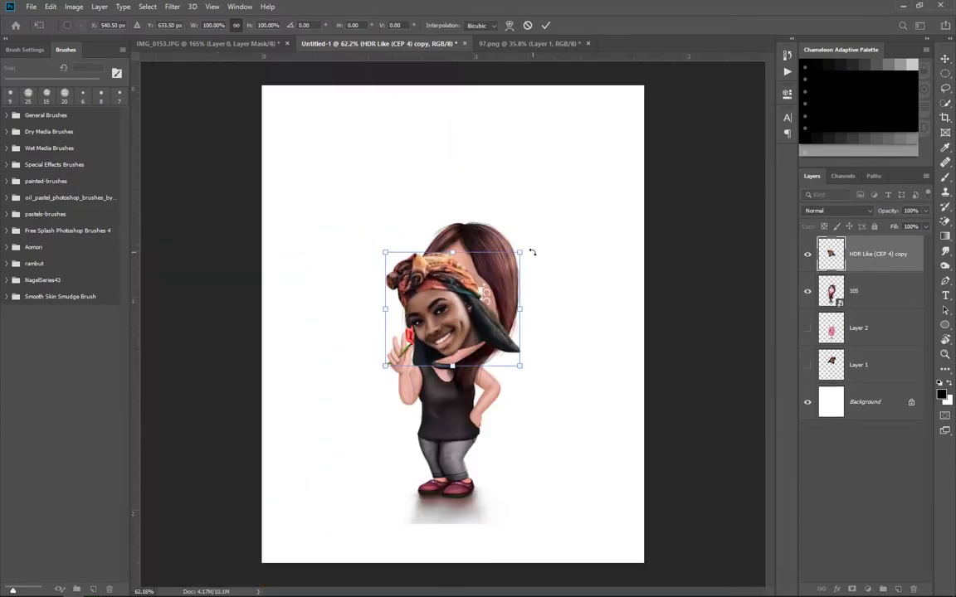
# - Rotate and straighten the head to fit the new body, then apply the transform
pyautogui.moveTo(529, 252); pyautogui.dragTo(529, 279)
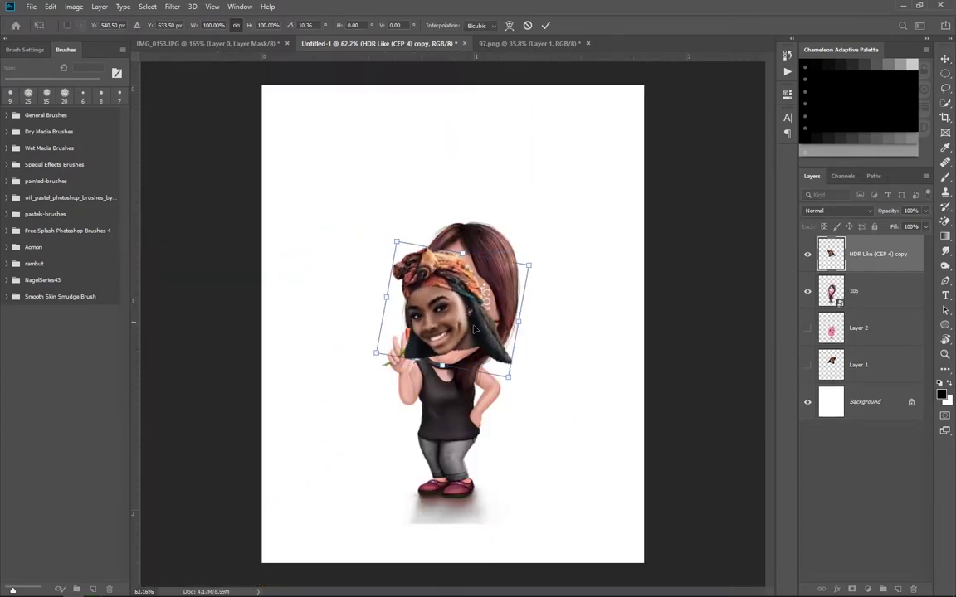
pyautogui.moveTo(482, 315); pyautogui.dragTo(432, 322)
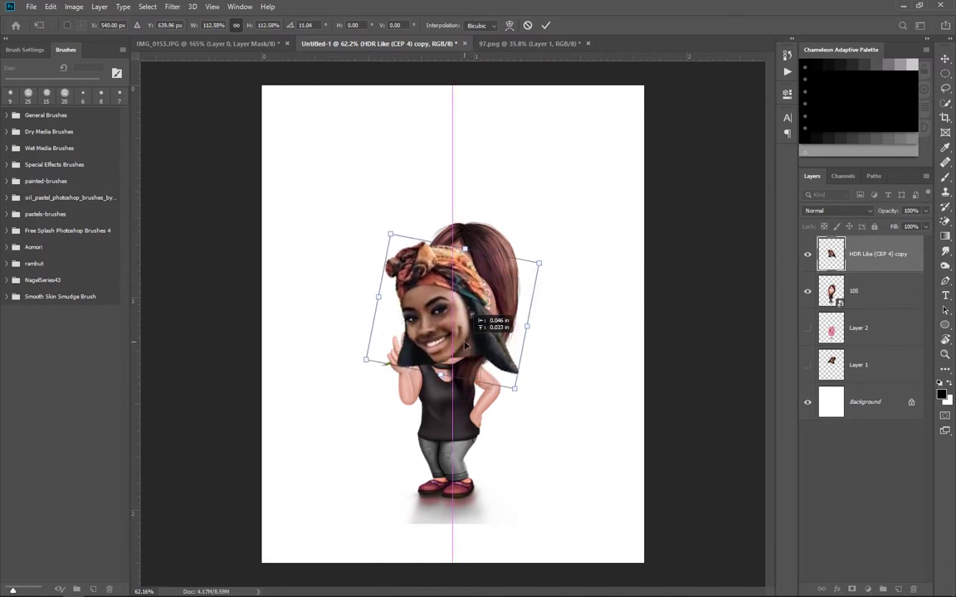
pyautogui.click(527, 23)
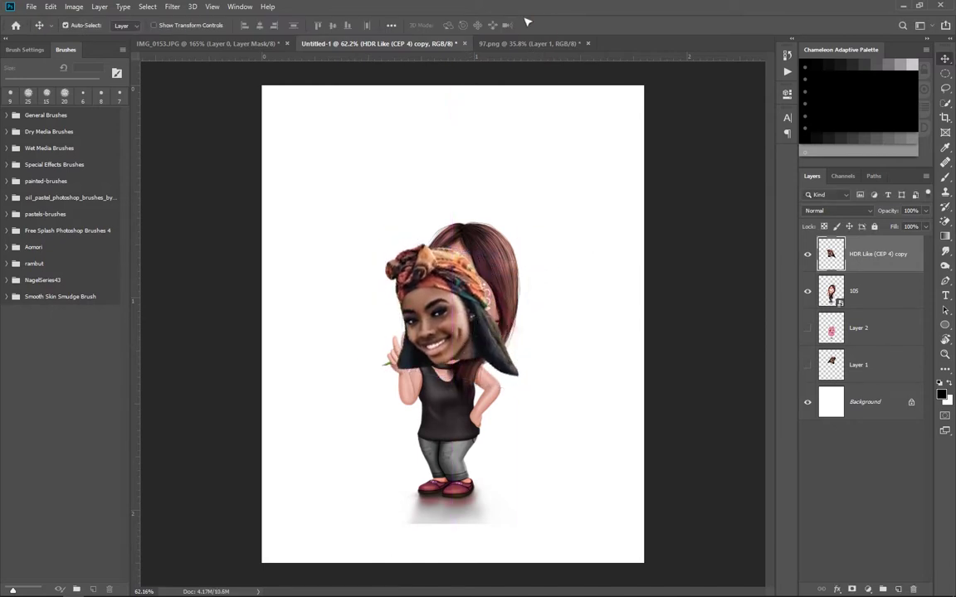
# - Lasso the original head on layer 105 and mask it out
pyautogui.press('l')
pyautogui.moveTo(521, 340); pyautogui.dragTo(406, 249)
pyautogui.hotkey('alt', '[')
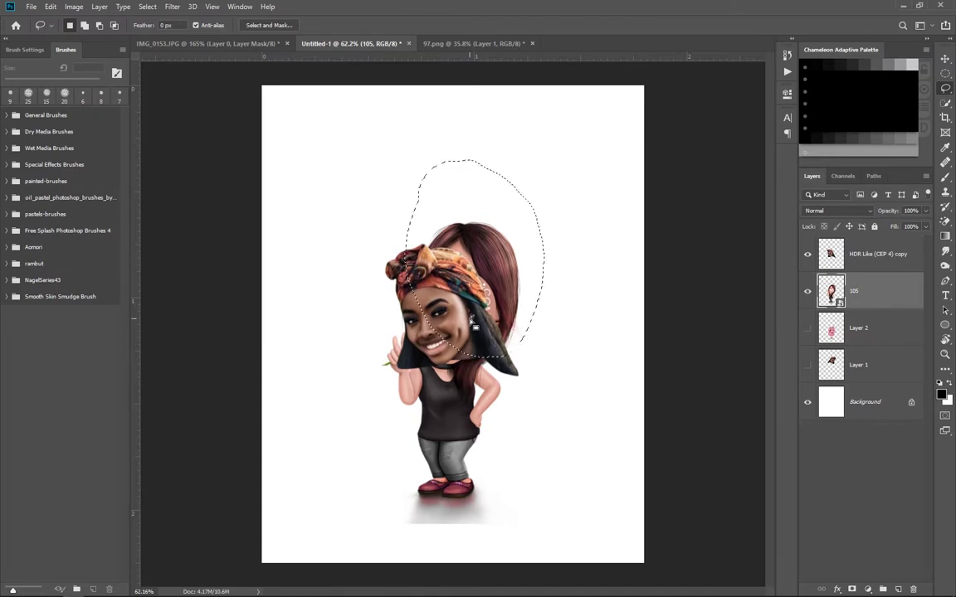
pyautogui.click(851, 590)
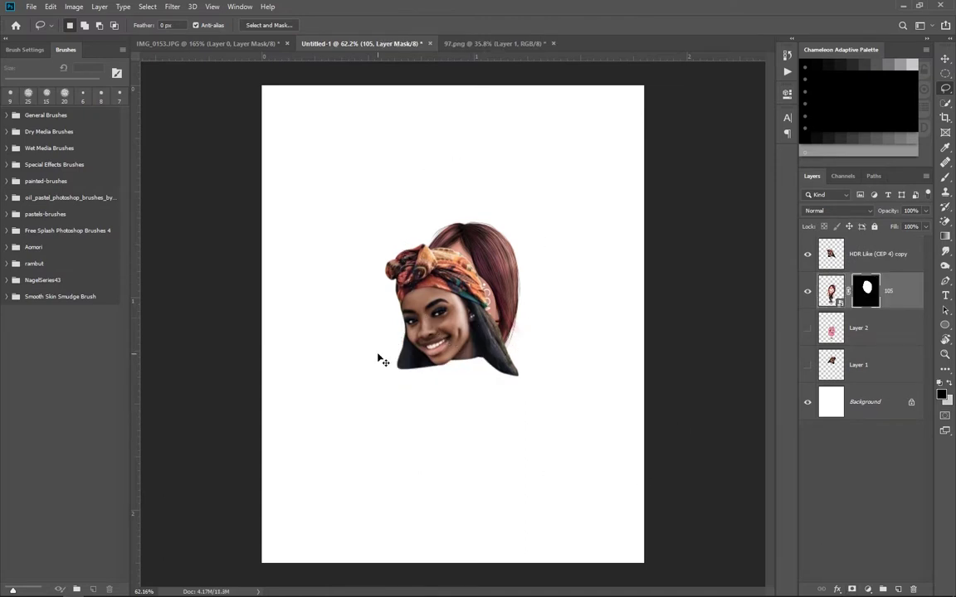
pyautogui.hotkey('alt', ']')
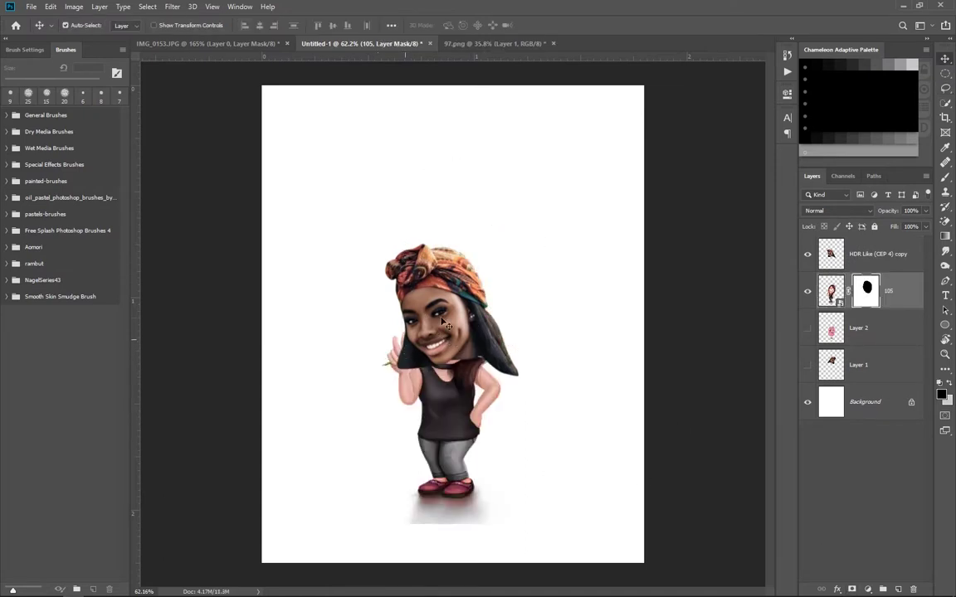
# - Flip and place the head on the body, then hide it and zoom in on the rose
pyautogui.hotkey('ctrl', 't')
pyautogui.moveTo(381, 313); pyautogui.dragTo(515, 313)
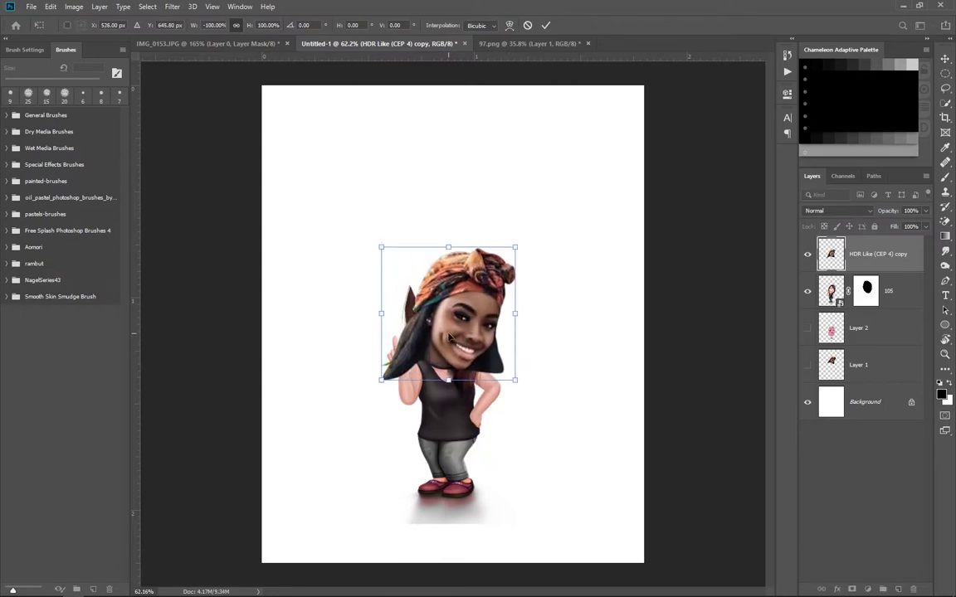
pyautogui.press('Return')
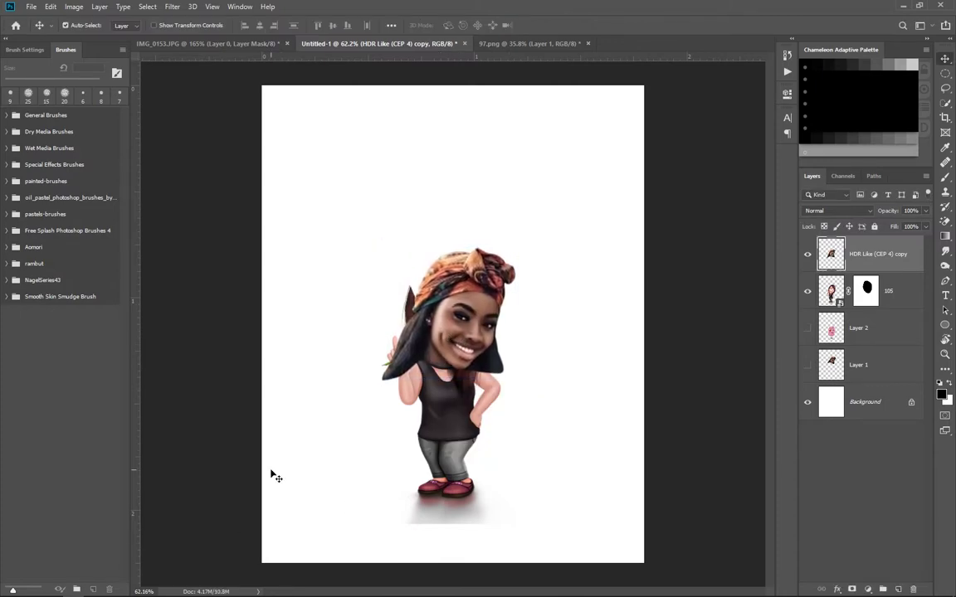
pyautogui.hotkey('ctrl', '+')
pyautogui.hotkey('ctrl', ',')
pyautogui.hotkey('ctrl', '+')
# - Trace a closed pen path around the hand and the rose
pyautogui.moveTo(380, 348)
pyautogui.mouseDown()
pyautogui.moveTo(399, 398)
pyautogui.moveTo(411, 381)
pyautogui.mouseUp()
pyautogui.press('p')
pyautogui.scroll(1, 346, 336)
pyautogui.moveTo(381, 344); pyautogui.dragTo(442, 342)
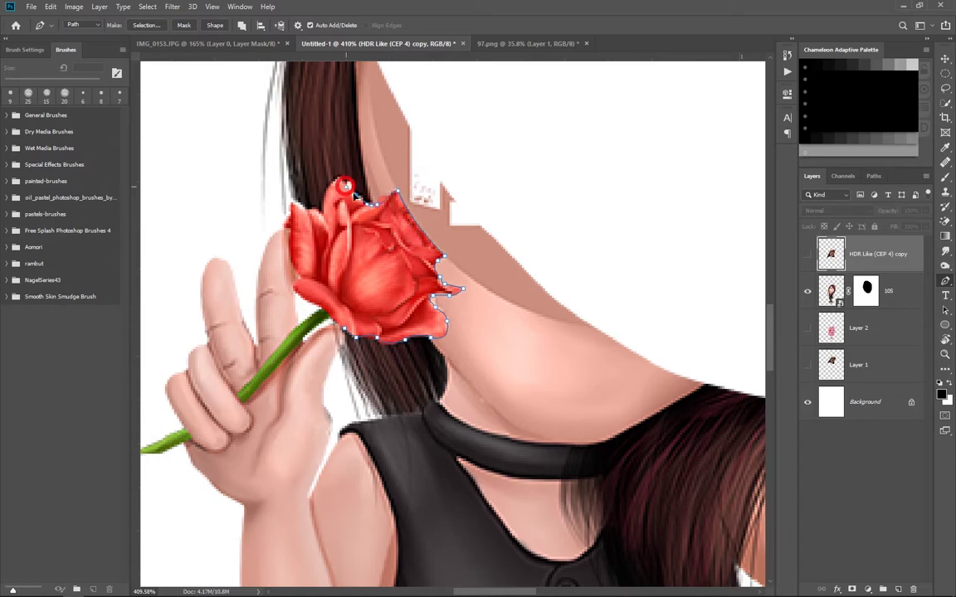
pyautogui.moveTo(355, 195); pyautogui.dragTo(337, 183)
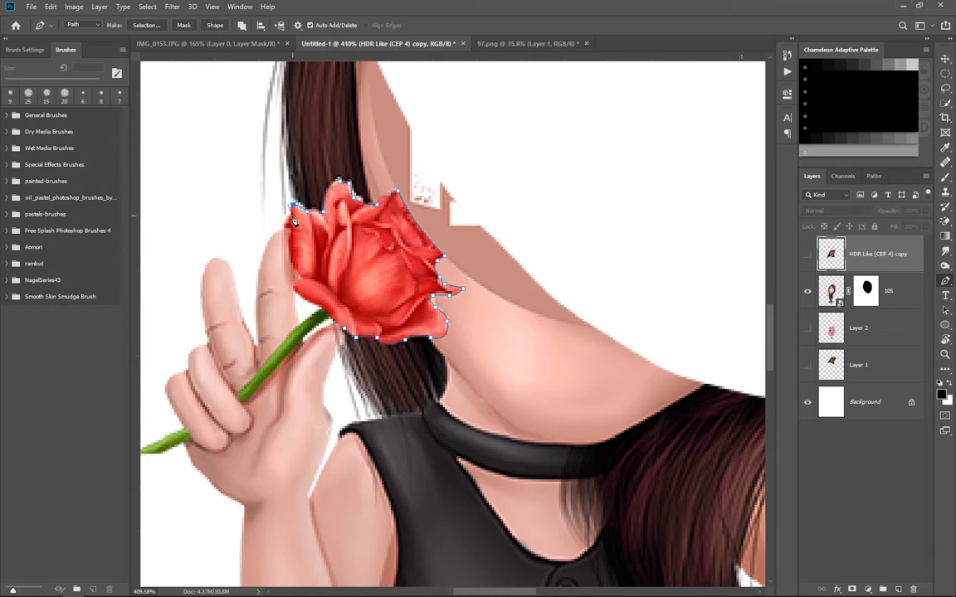
pyautogui.moveTo(284, 234); pyautogui.dragTo(368, 118)
pyautogui.moveTo(175, 311); pyautogui.dragTo(187, 336)
pyautogui.moveTo(327, 386); pyautogui.dragTo(342, 389)
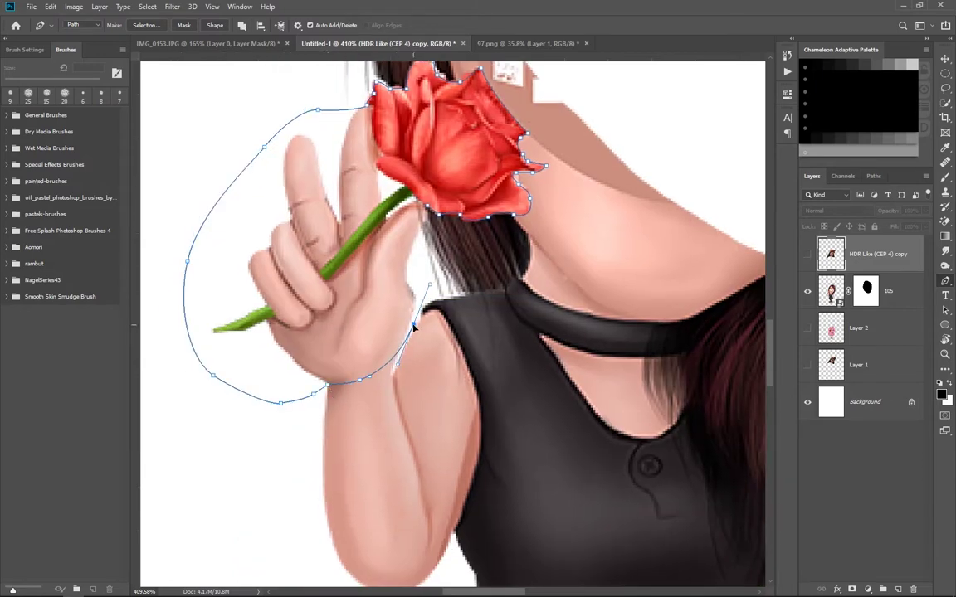
pyautogui.click(424, 208)
# - Turn the path into a selection, apply layer 105's mask, and cut the hand onto Layer 3
pyautogui.hotkey('ctrl', 'Return')
pyautogui.rightClick(866, 291)
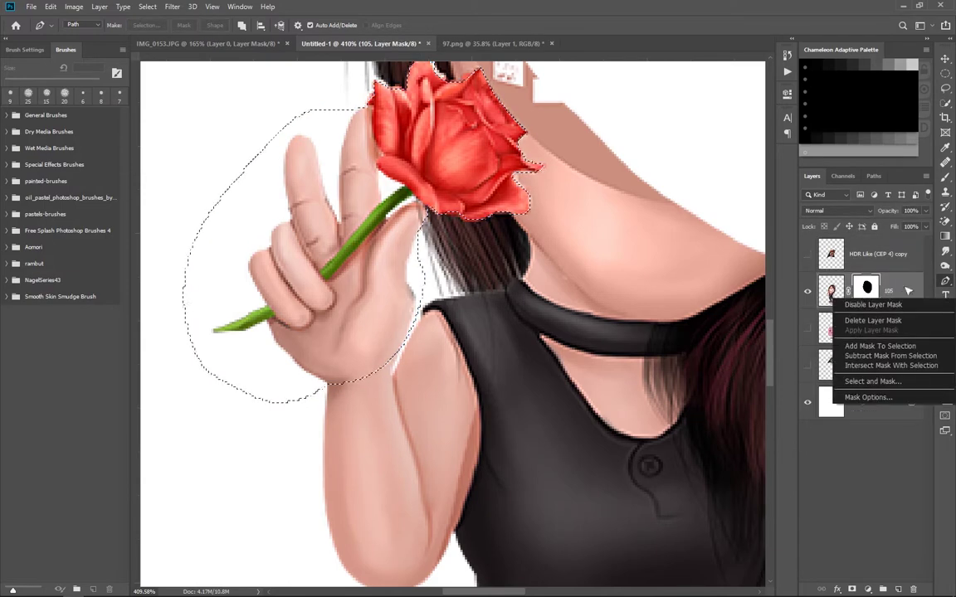
pyautogui.click(903, 286)
pyautogui.rightClick(903, 286)
pyautogui.click(759, 315)
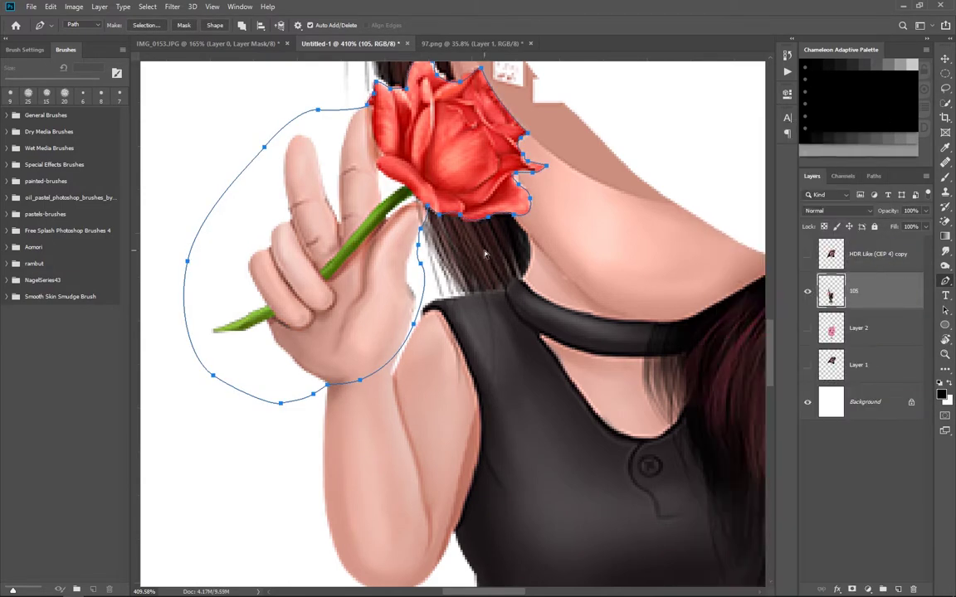
pyautogui.hotkey('ctrl', 'x')
pyautogui.hotkey('ctrl', 'shift', 'v')
# - Check the rose hand on Layer 3, then leave Layer 3 hidden
pyautogui.scroll(-3, 443, 238)
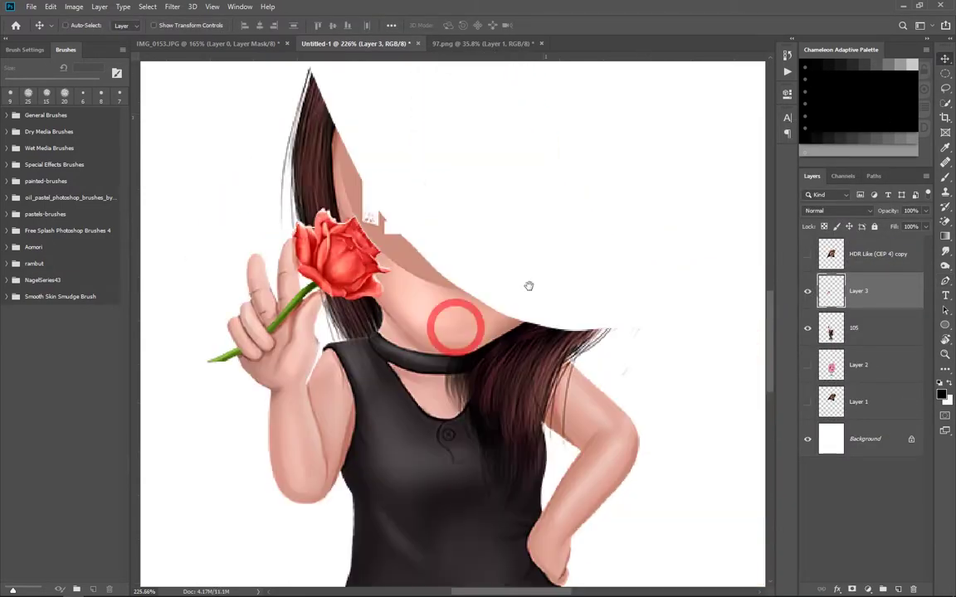
pyautogui.press('v')
pyautogui.scroll(-3, 443, 238)
pyautogui.scroll(4, 498, 320)
pyautogui.press('p')
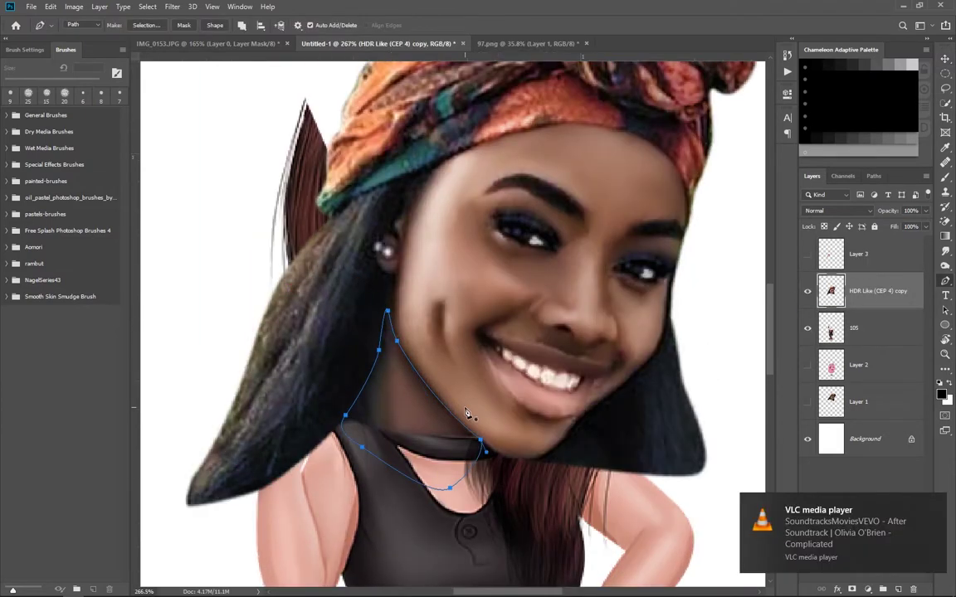
pyautogui.press('v')
pyautogui.keyDown('alt'); pyautogui.scroll(-3, 469, 382); pyautogui.keyUp('alt')
pyautogui.keyDown('alt'); pyautogui.scroll(-2, 468, 383); pyautogui.keyUp('alt')
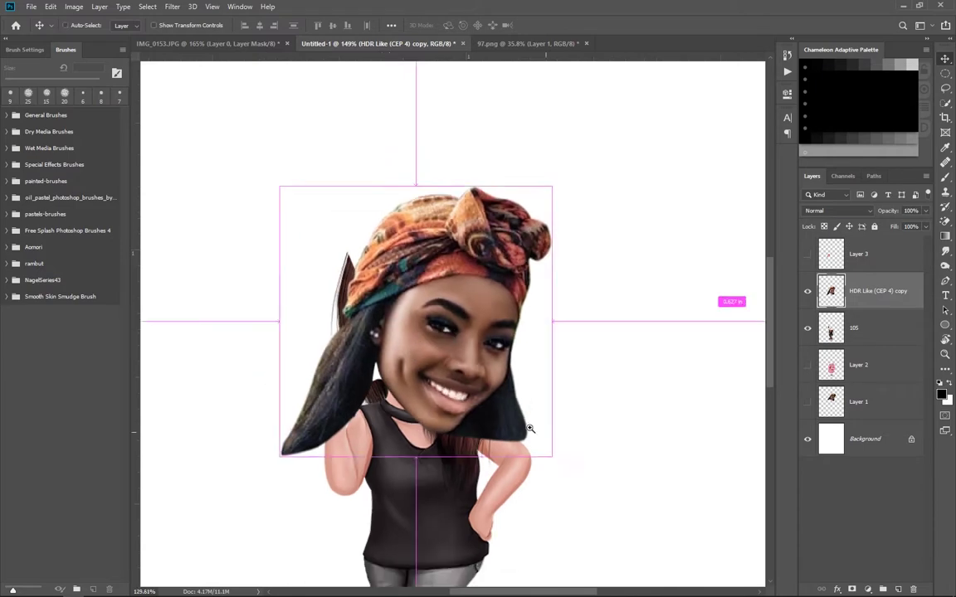
pyautogui.click(807, 255)
pyautogui.click(807, 255)
pyautogui.keyDown('alt'); pyautogui.scroll(-2, 497, 332); pyautogui.keyUp('alt')
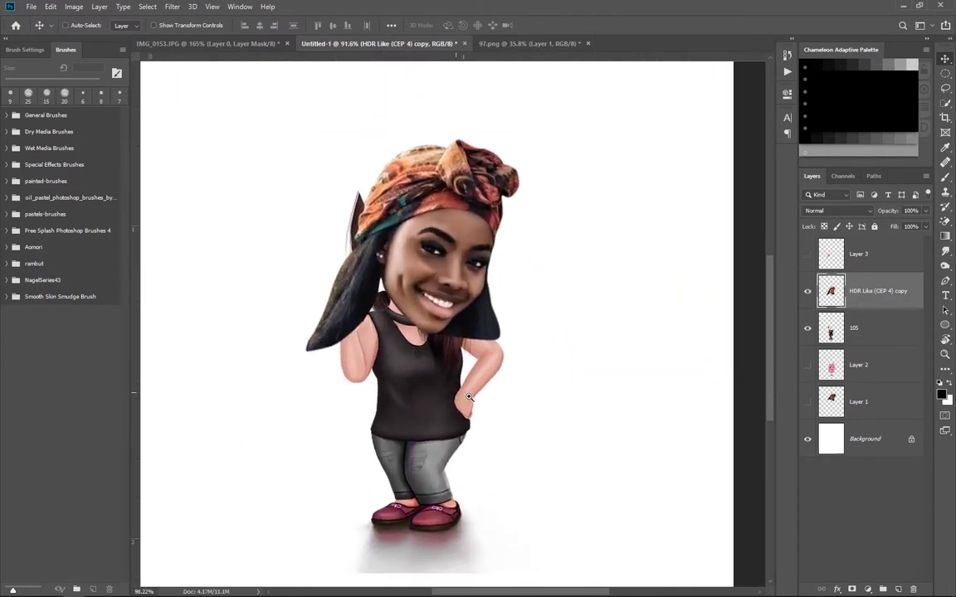
pyautogui.keyDown('alt'); pyautogui.scroll(2, 498, 331); pyautogui.keyUp('alt')
# - Convert the head layer to a Smart Object and Liquify-warp the cheeks inward with a 100 brush
pyautogui.rightClick(863, 327)
pyautogui.click(772, 274)
pyautogui.hotkey('shift', 'ctrl', 'x')
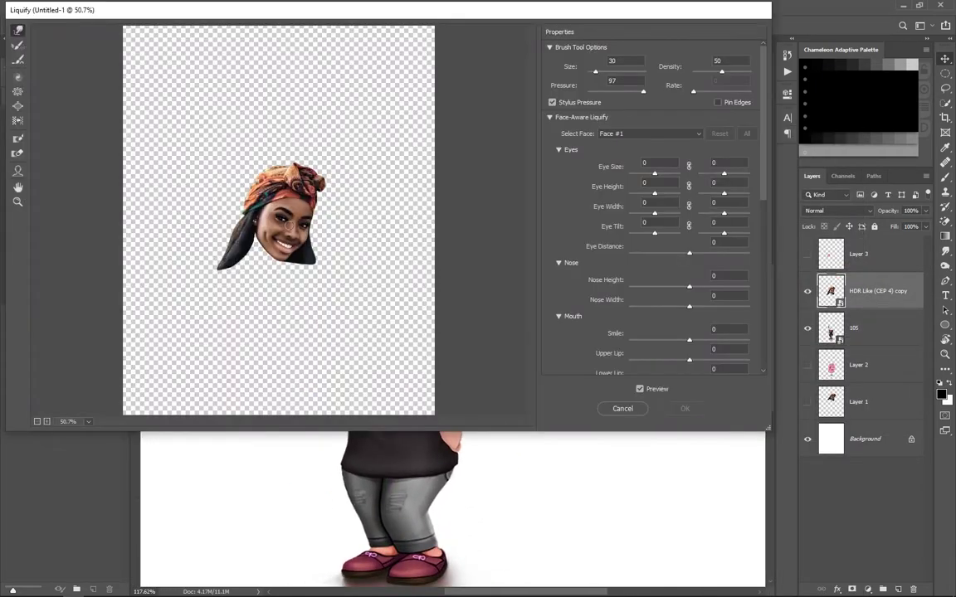
pyautogui.keyDown('alt'); pyautogui.scroll(5, 265, 231); pyautogui.keyUp('alt')
pyautogui.keyDown('alt'); pyautogui.scroll(-3, 262, 257); pyautogui.keyUp('alt')
pyautogui.press('[')
pyautogui.moveTo(214, 297); pyautogui.dragTo(217, 258)
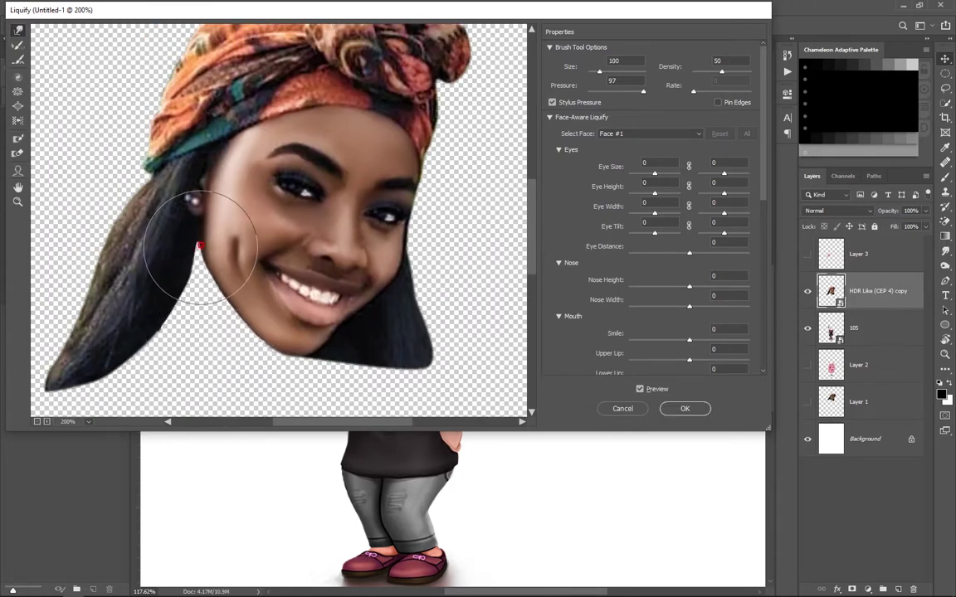
pyautogui.click(381, 259)
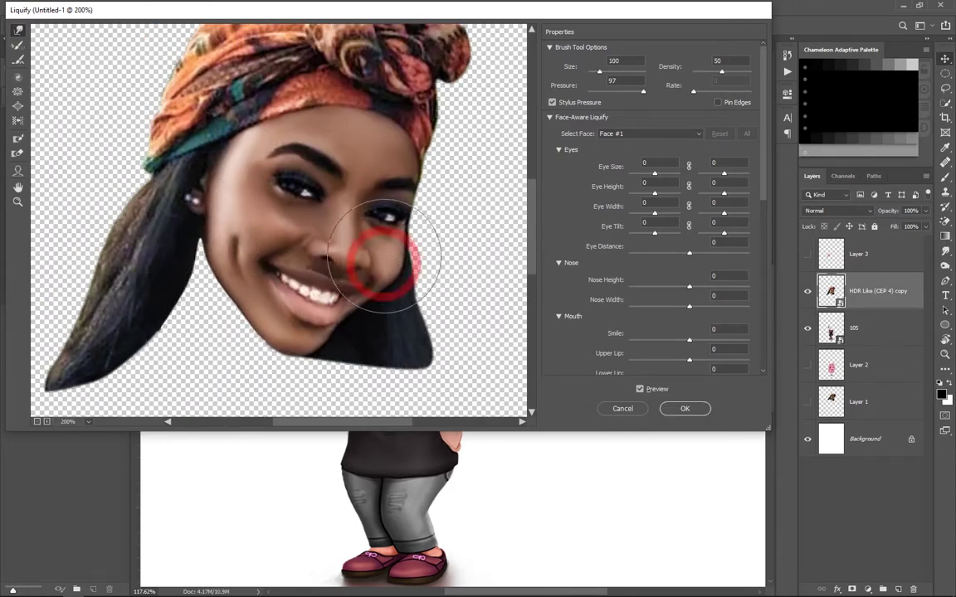
# - Reshape the headwrap above the forehead and push the chin-side and left hair strands inward
pyautogui.press(']')
pyautogui.press(']')
pyautogui.press(']')
pyautogui.click(375, 110)
pyautogui.moveTo(375, 110); pyautogui.dragTo(365, 95)
pyautogui.press('[')
pyautogui.press('[')
pyautogui.press('[')
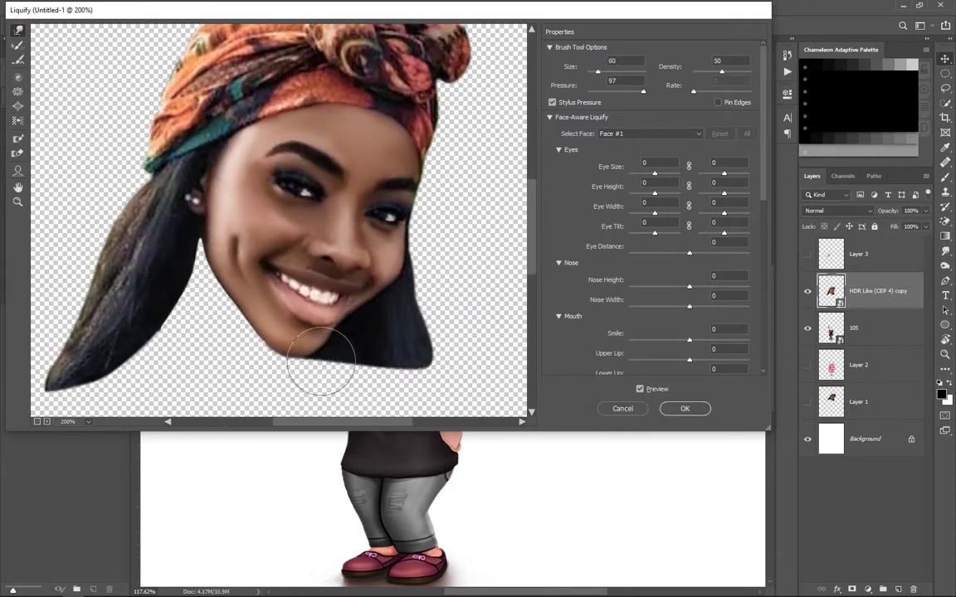
pyautogui.moveTo(448, 284); pyautogui.dragTo(366, 346)
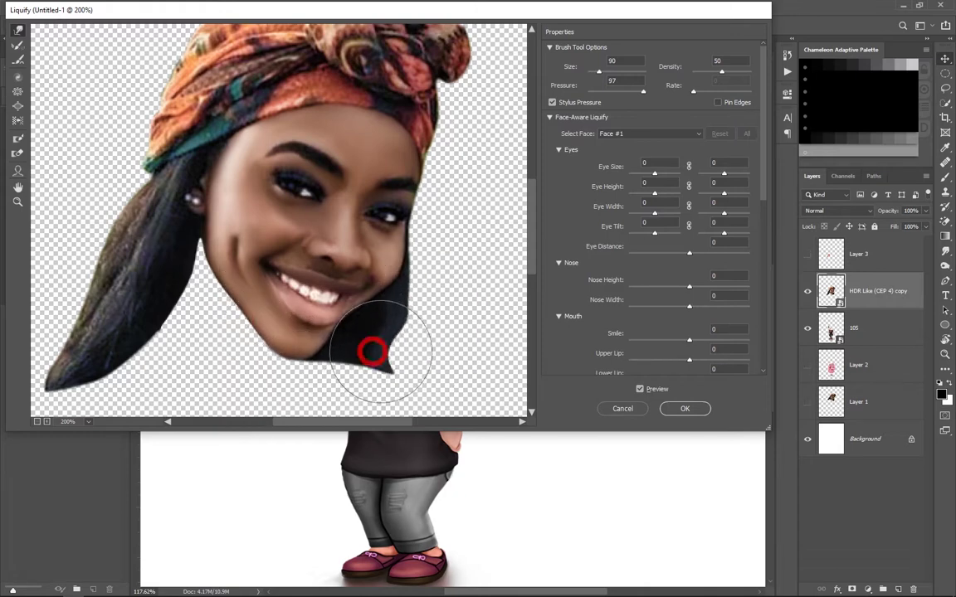
pyautogui.press(']')
pyautogui.press(']')
pyautogui.press(']')
pyautogui.moveTo(66, 369); pyautogui.dragTo(86, 246)
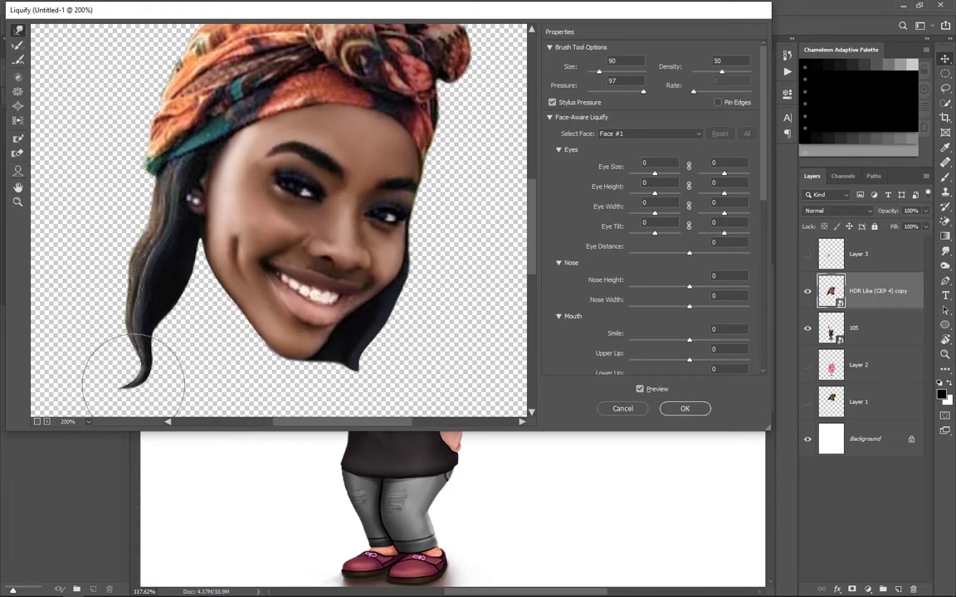
pyautogui.moveTo(128, 373); pyautogui.dragTo(138, 324)
# - Reshape the top of the headwrap with a 150 brush and apply the Liquify warps
pyautogui.press(']')
pyautogui.press(']')
pyautogui.press(']')
pyautogui.moveTo(147, 106); pyautogui.dragTo(163, 195)
pyautogui.moveTo(277, 75); pyautogui.dragTo(390, 99)
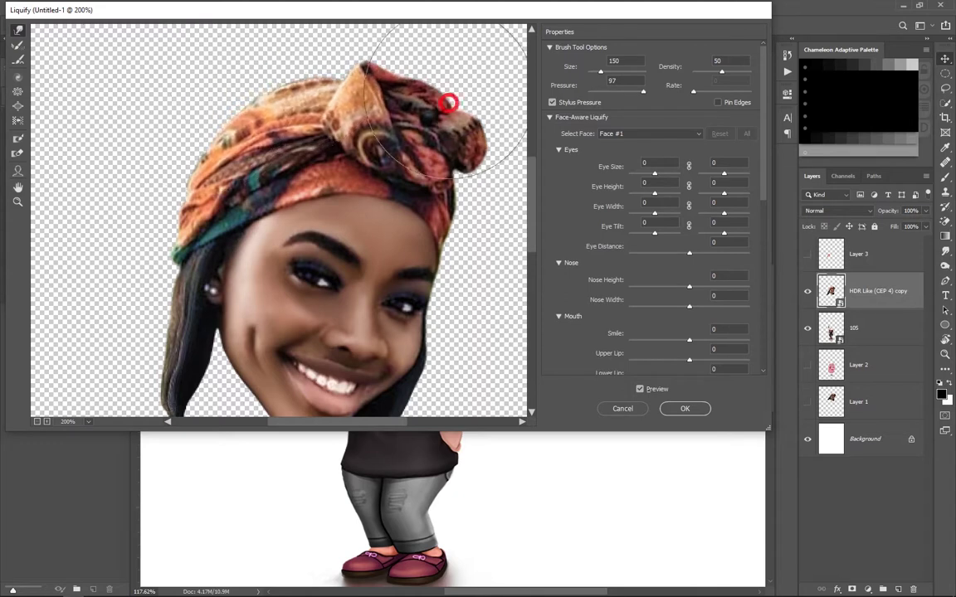
pyautogui.scroll(-5, 278, 216)
pyautogui.scroll(2, 278, 216)
pyautogui.press('[')
pyautogui.press('[')
pyautogui.press('[')
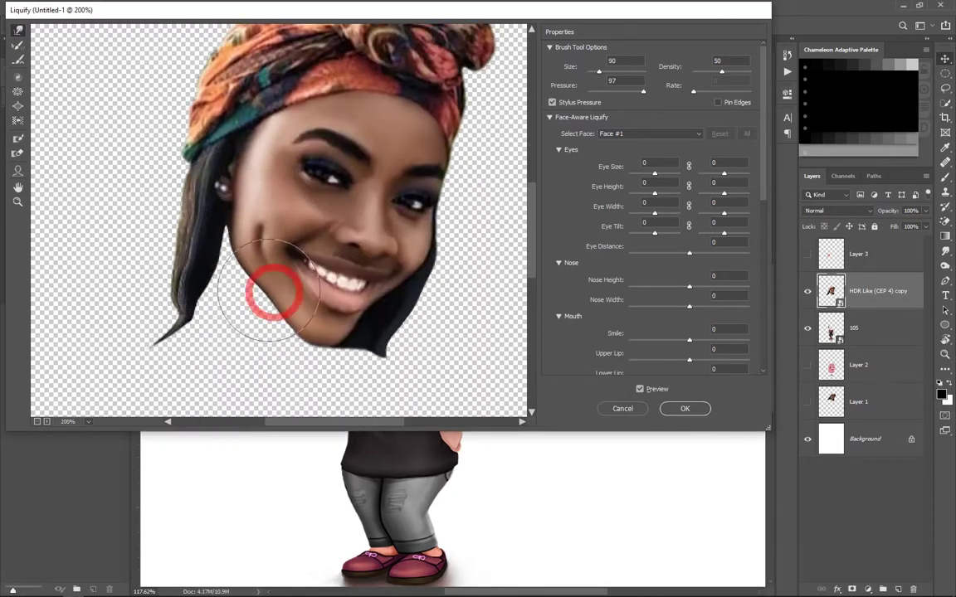
pyautogui.click(685, 408)
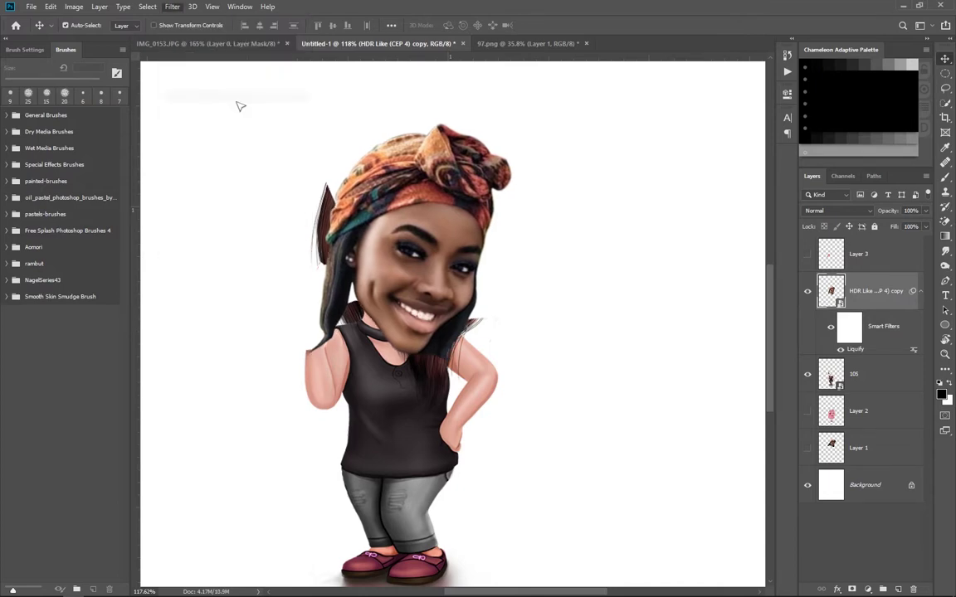
# - In a second Liquify pass set Eye Size 100, Nose Width -100, Mouth Width -67, Jawline -39
pyautogui.hotkey('shift', 'ctrl', 'x')
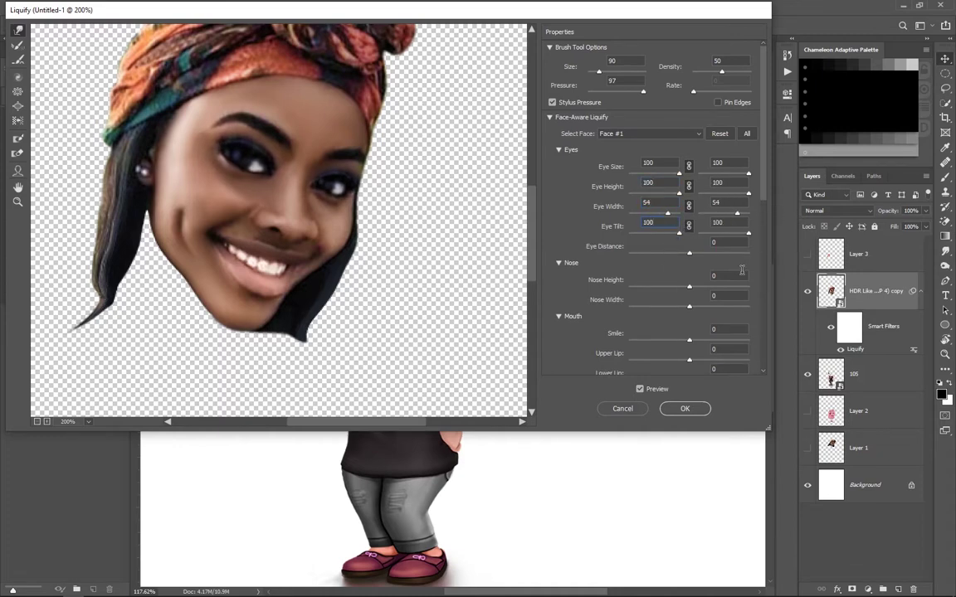
pyautogui.scroll(-4, 741, 270)
pyautogui.click(650, 299)
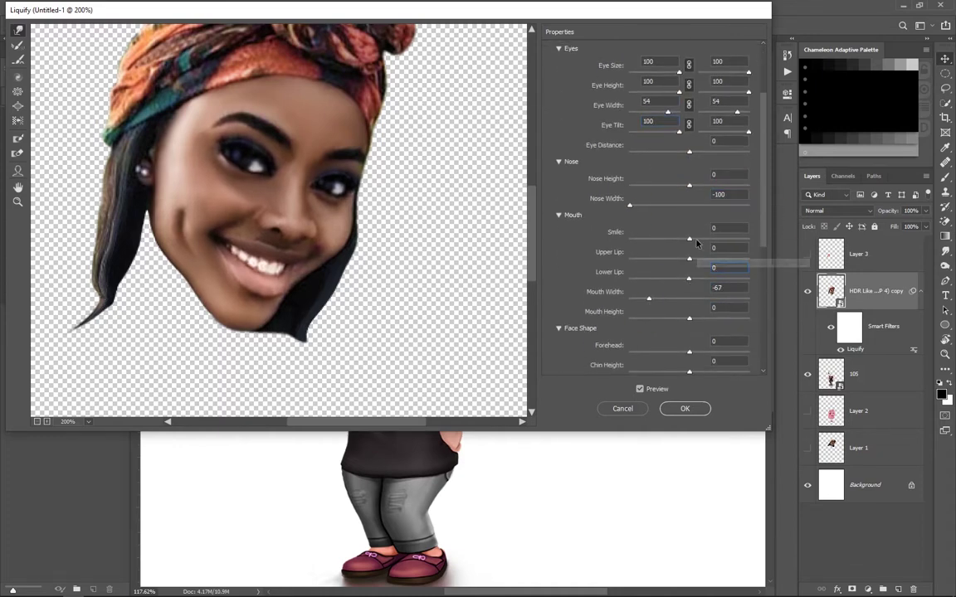
pyautogui.scroll(-1, 689, 235)
pyautogui.scroll(-3, 689, 235)
pyautogui.moveTo(689, 295); pyautogui.dragTo(666, 296)
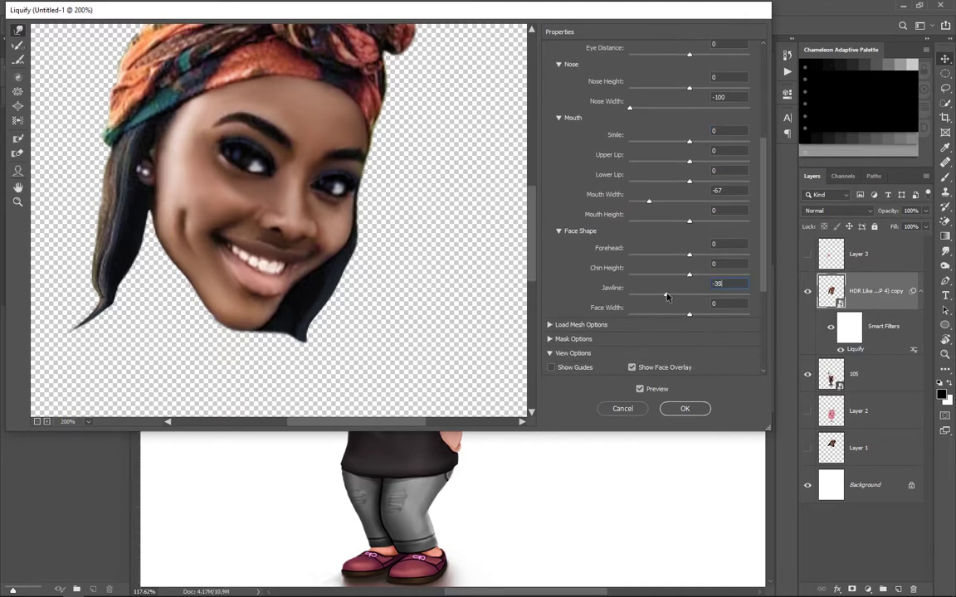
pyautogui.click(687, 409)
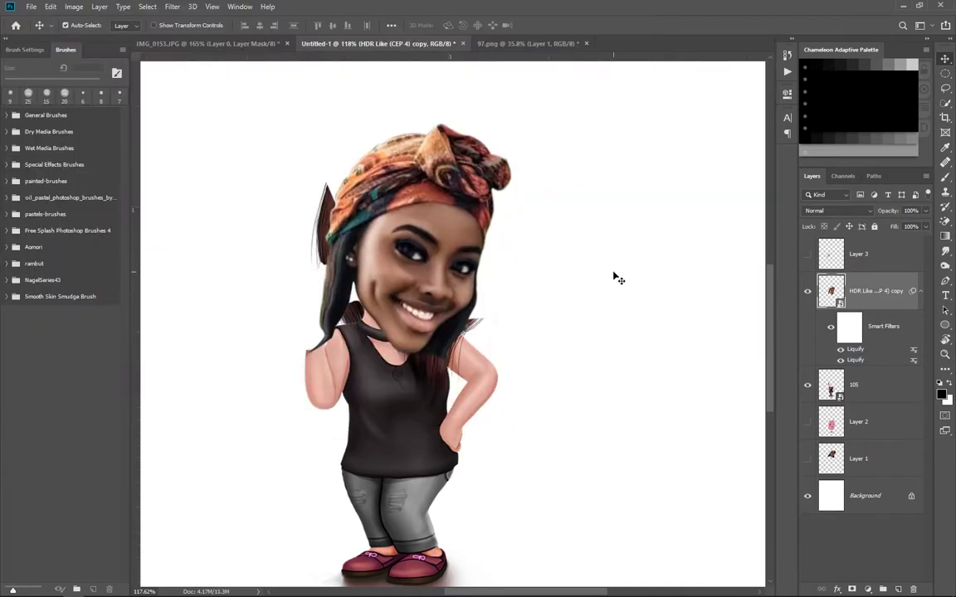
# - Show the rose hand on Layer 3 and set up a 6 px Eraser on layer 105
pyautogui.click(808, 254)
pyautogui.click(919, 290)
pyautogui.click(871, 328)
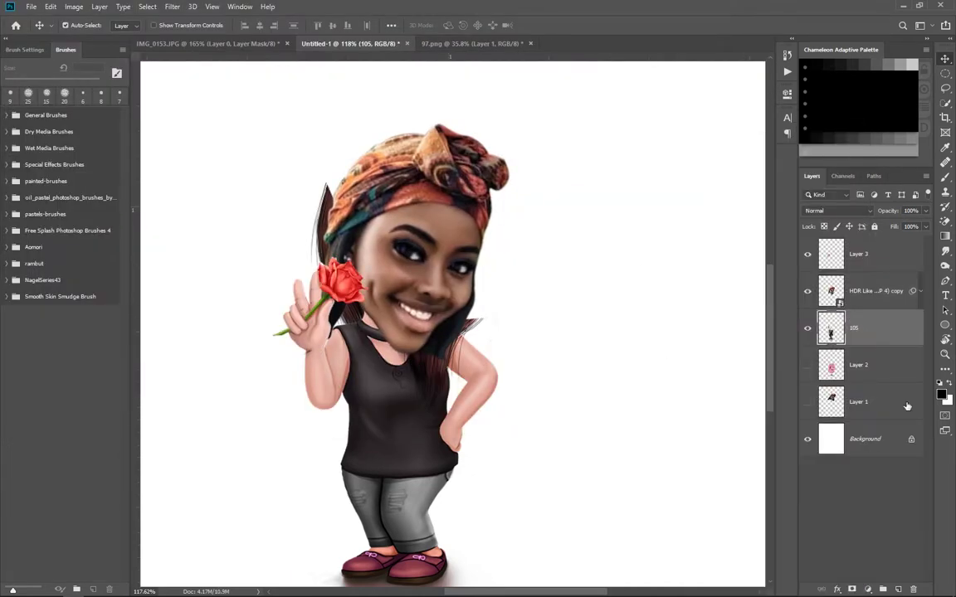
pyautogui.press('e')
pyautogui.rightClick(318, 195)
pyautogui.doubleClick(399, 273)
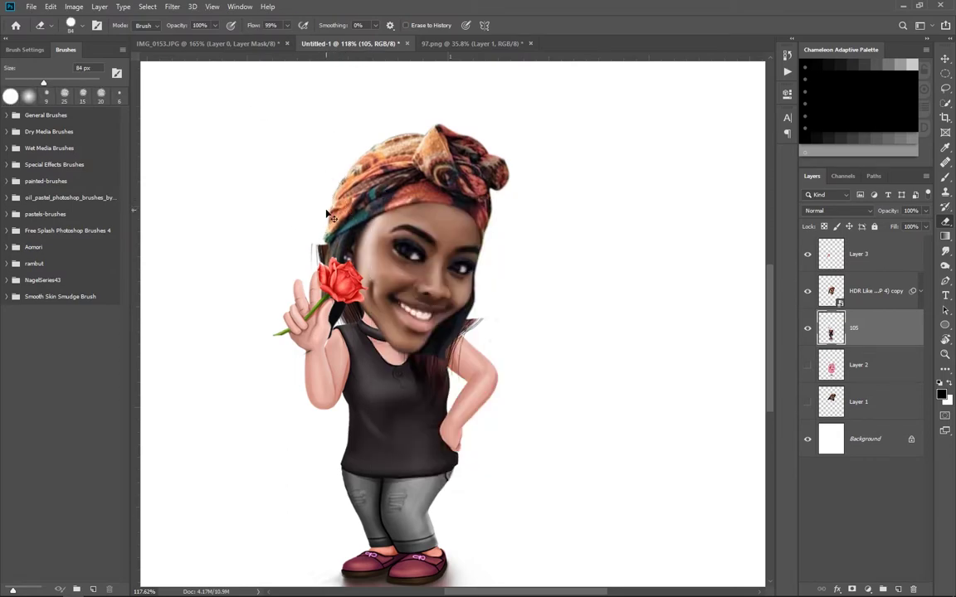
# - Inspect the edges around the face, then select the head layer
pyautogui.scroll(3, 315, 249)
pyautogui.scroll(1, 349, 273)
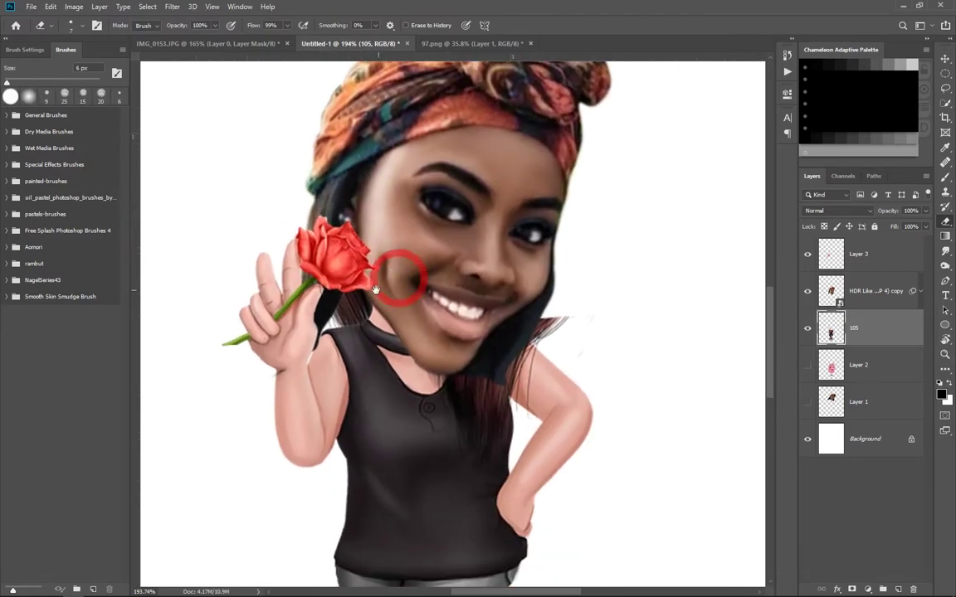
pyautogui.scroll(2, 373, 313)
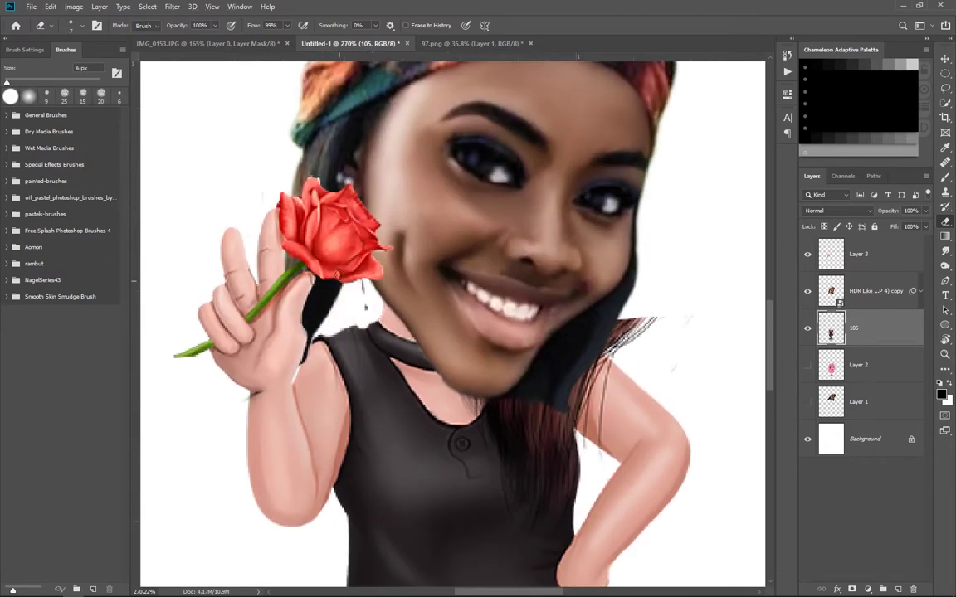
pyautogui.scroll(-1, 365, 307)
pyautogui.scroll(-1, 365, 307)
pyautogui.scroll(-1, 415, 315)
pyautogui.scroll(-1, 469, 329)
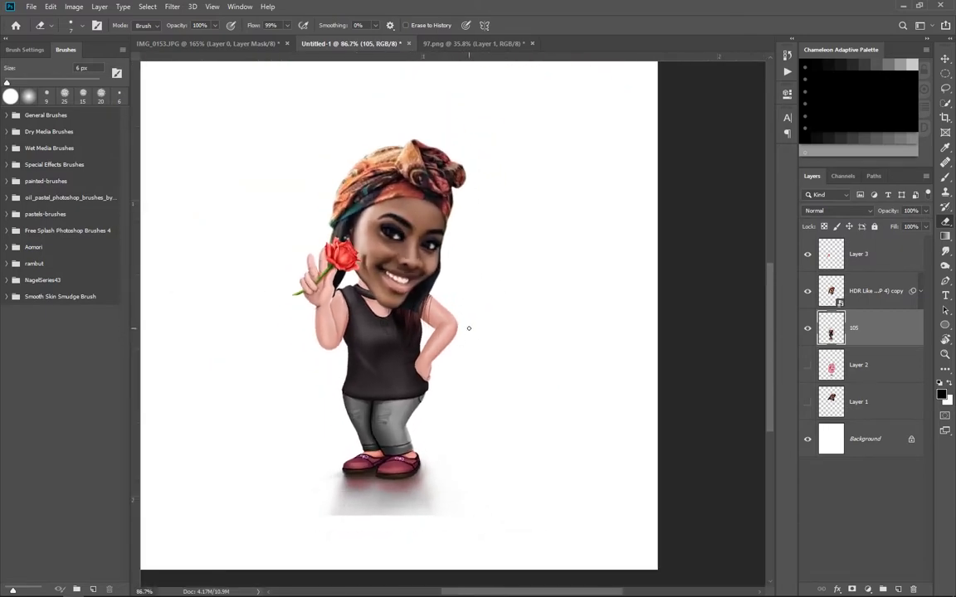
pyautogui.scroll(-1, 469, 328)
pyautogui.press('v')
pyautogui.click(431, 221)
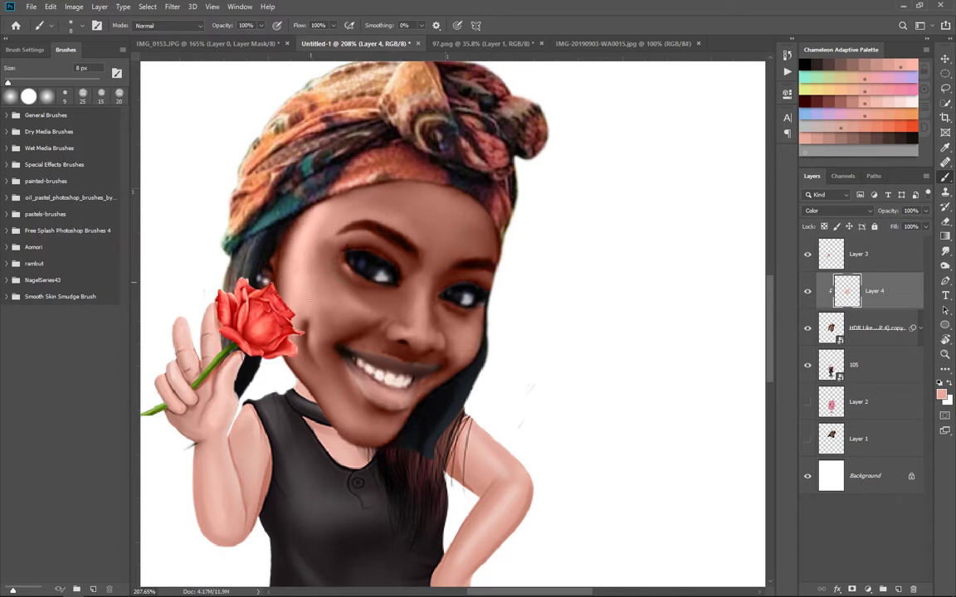
# - Add a Curves adjustment clipped to Layer 4, bending the curve up to brighten the tint
pyautogui.scroll(-2, 357, 395)
pyautogui.click(867, 589)
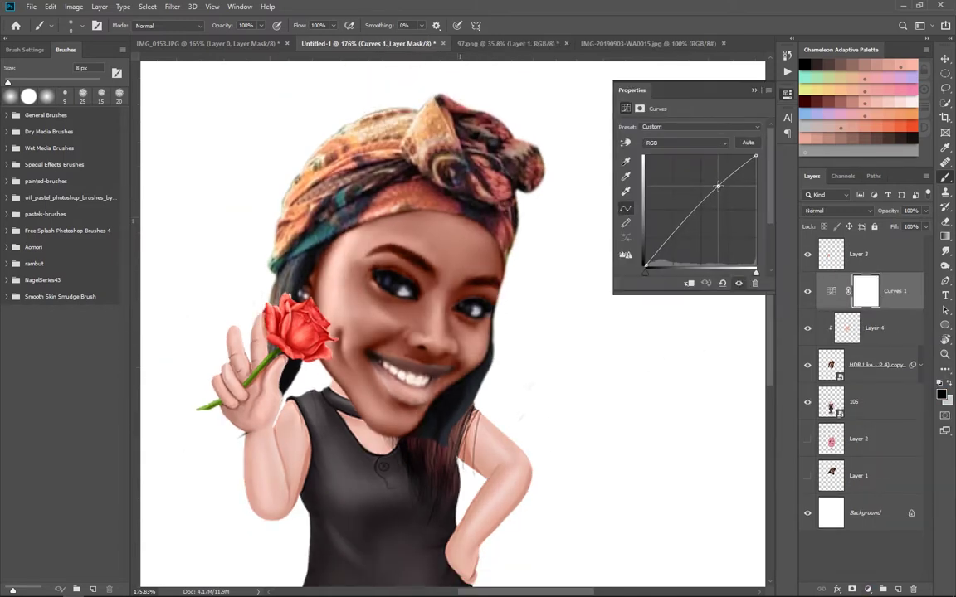
pyautogui.moveTo(630, 189); pyautogui.dragTo(622, 176)
pyautogui.scroll(-1, 516, 306)
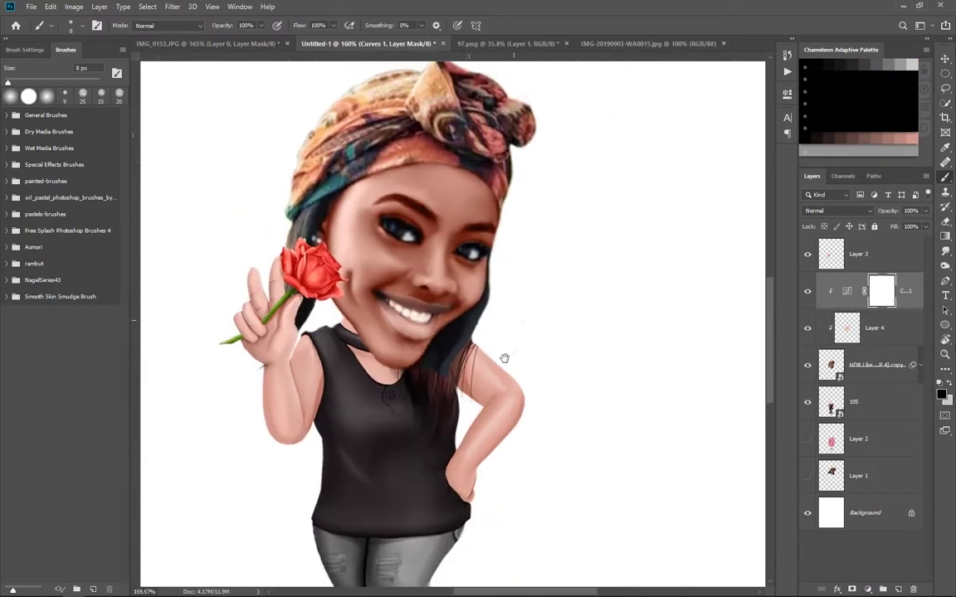
# - Check the IMG-20190903 reference, choose magenta, and paint a solid patch on the scarf's left
pyautogui.hotkey('ctrl', 'Tab')
pyautogui.hotkey('ctrl', 'shift', 'Tab')
pyautogui.scroll(8, 516, 324)
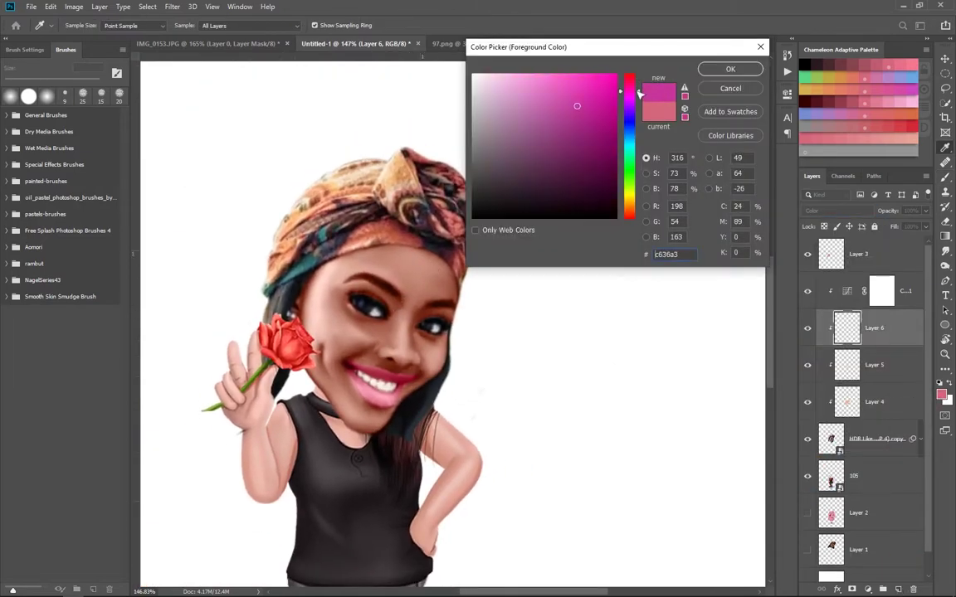
pyautogui.press('Return')
pyautogui.press('b')
pyautogui.moveTo(266, 282)
pyautogui.mouseDown()
pyautogui.moveTo(357, 154)
pyautogui.moveTo(456, 137)
pyautogui.mouseUp()
pyautogui.hotkey('ctrl', 'z')
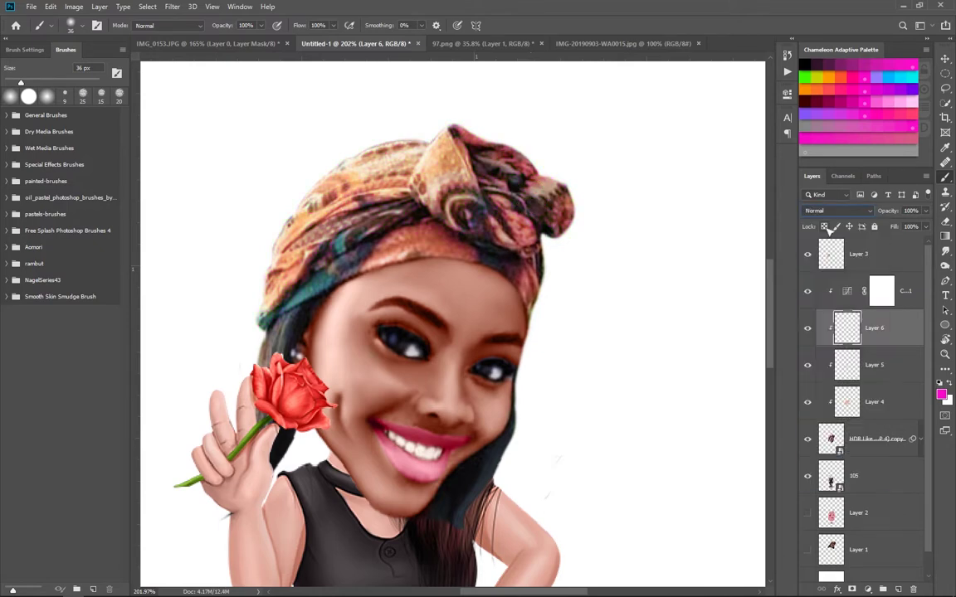
pyautogui.moveTo(349, 174)
pyautogui.mouseDown()
pyautogui.moveTo(273, 299)
pyautogui.moveTo(311, 236)
pyautogui.mouseUp()
# - Cover the whole headscarf in magenta with a 20 px brush, then hide Layer 6
pyautogui.press('[')
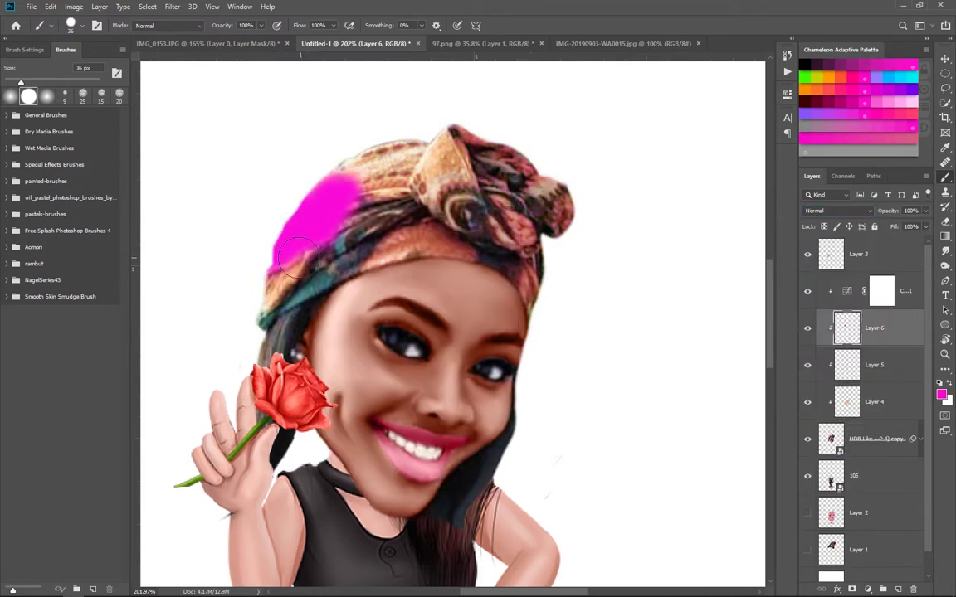
pyautogui.moveTo(253, 301)
pyautogui.mouseDown()
pyautogui.moveTo(266, 257)
pyautogui.moveTo(292, 232)
pyautogui.moveTo(274, 301)
pyautogui.mouseUp()
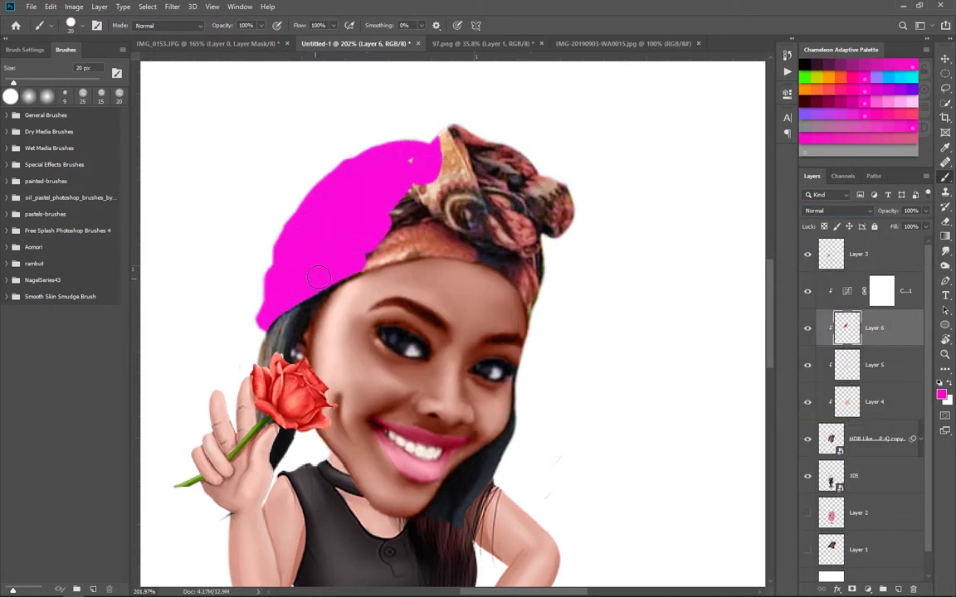
pyautogui.moveTo(396, 244)
pyautogui.mouseDown()
pyautogui.moveTo(440, 141)
pyautogui.moveTo(506, 183)
pyautogui.moveTo(496, 223)
pyautogui.mouseUp()
pyautogui.scroll(-3, 581, 82)
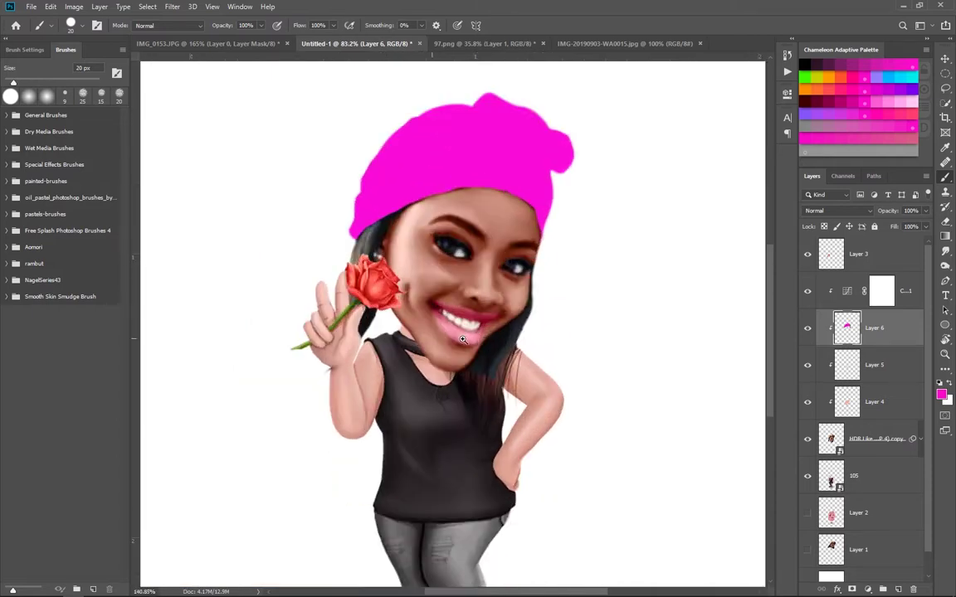
pyautogui.click(807, 327)
# - On a new Layer 7, paint a dark Hard Round stroke along the hair beside the face
pyautogui.hotkey('ctrl', 'shift', 'alt', 'n')
pyautogui.keyDown('alt'); pyautogui.scroll(3, 667, 258); pyautogui.keyUp('alt')
pyautogui.rightClick(441, 216)
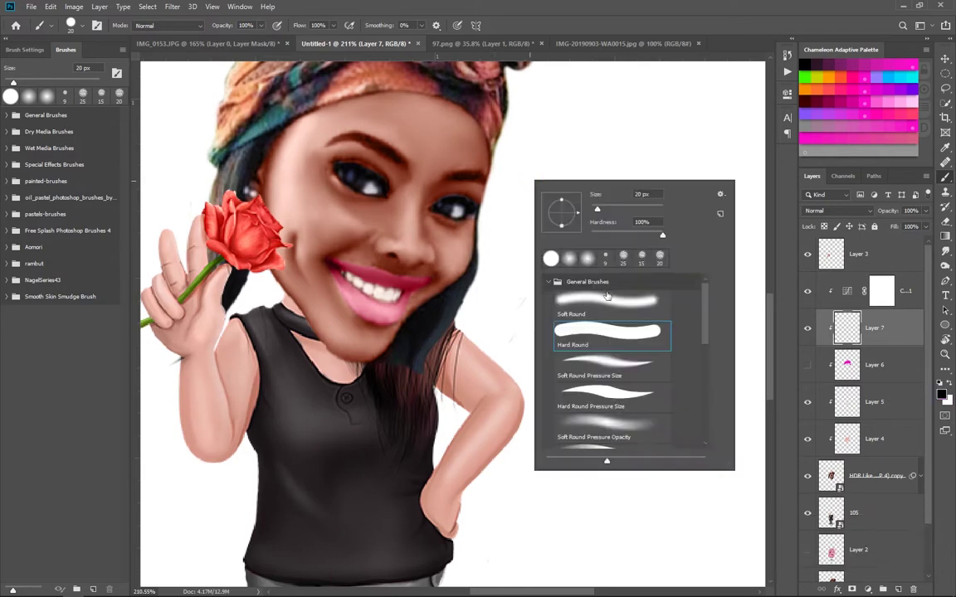
pyautogui.moveTo(182, 351); pyautogui.dragTo(244, 389)
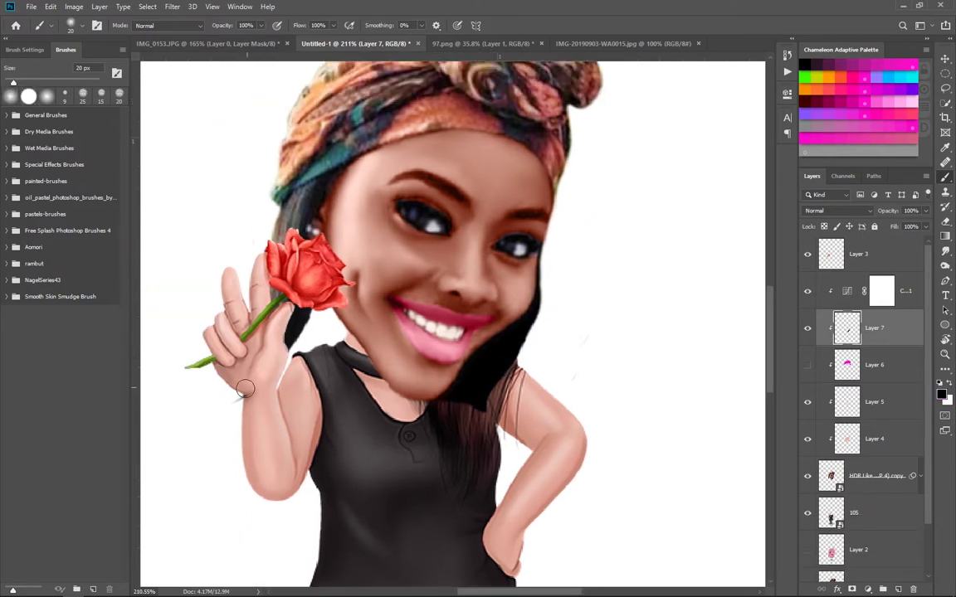
pyautogui.moveTo(271, 250); pyautogui.dragTo(316, 193)
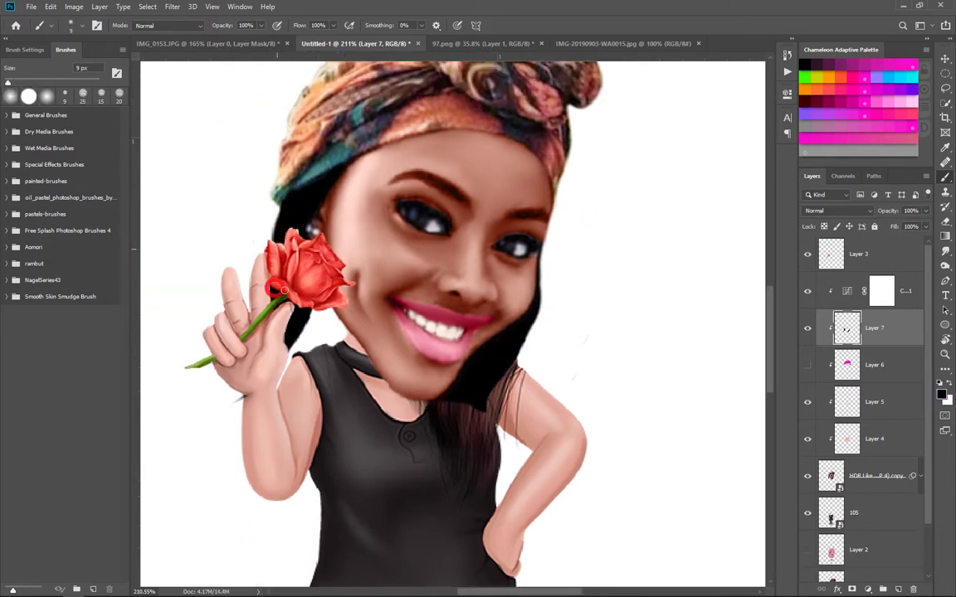
# - Add a new Layer 8 and make the brush slightly smaller
pyautogui.scroll(-2, 279, 289)
pyautogui.hotkey('ctrl', 'shift', 'alt', 'n')
pyautogui.scroll(2, 331, 323)
pyautogui.scroll(2, 339, 331)
pyautogui.press('[')
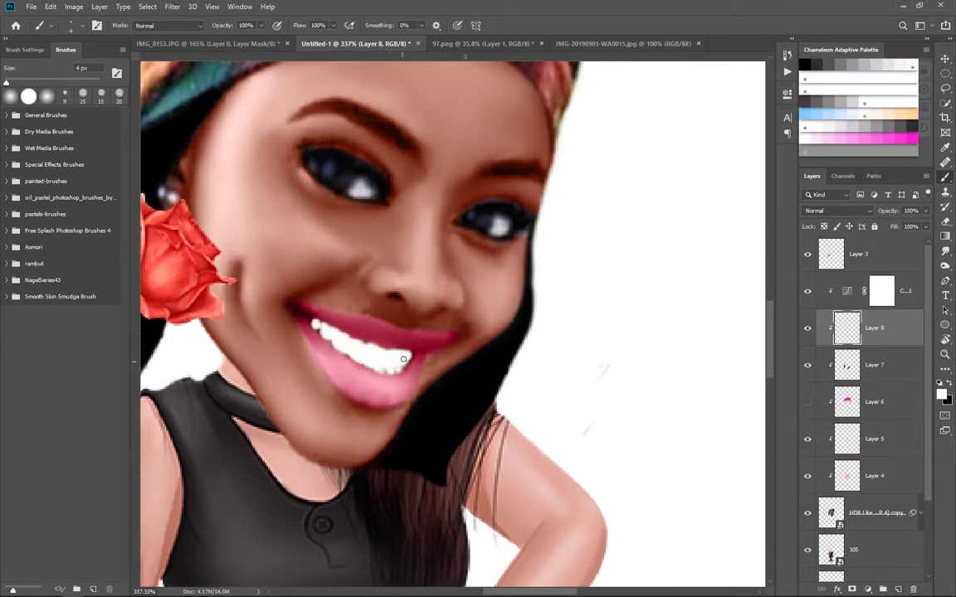
# - Add new Layers 9 and 10 above Layer 8 for the teeth details
pyautogui.scroll(-3, 386, 359)
pyautogui.scroll(2, 412, 292)
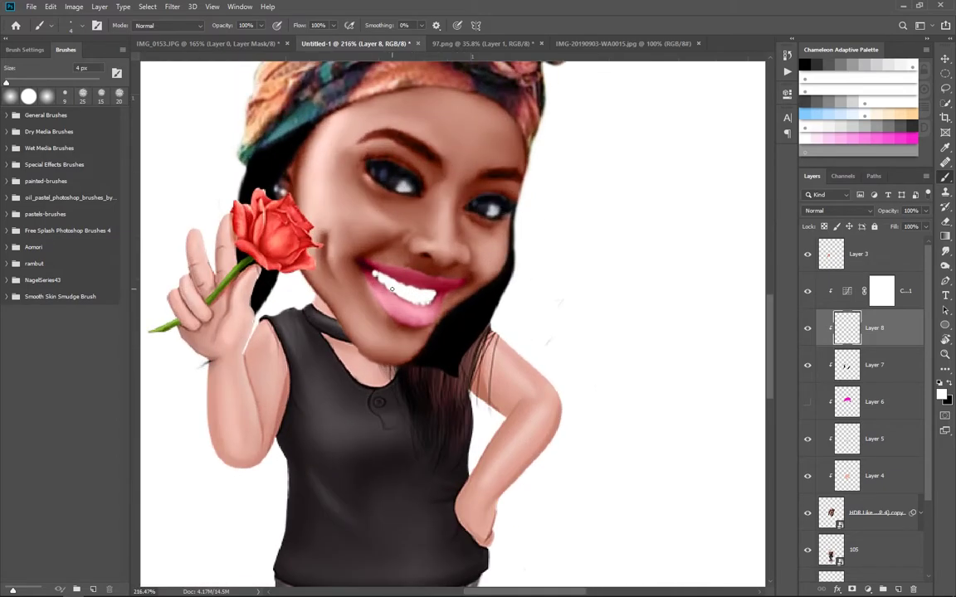
pyautogui.scroll(1, 391, 288)
pyautogui.hotkey('ctrl', 'shift', 'alt', 'n')
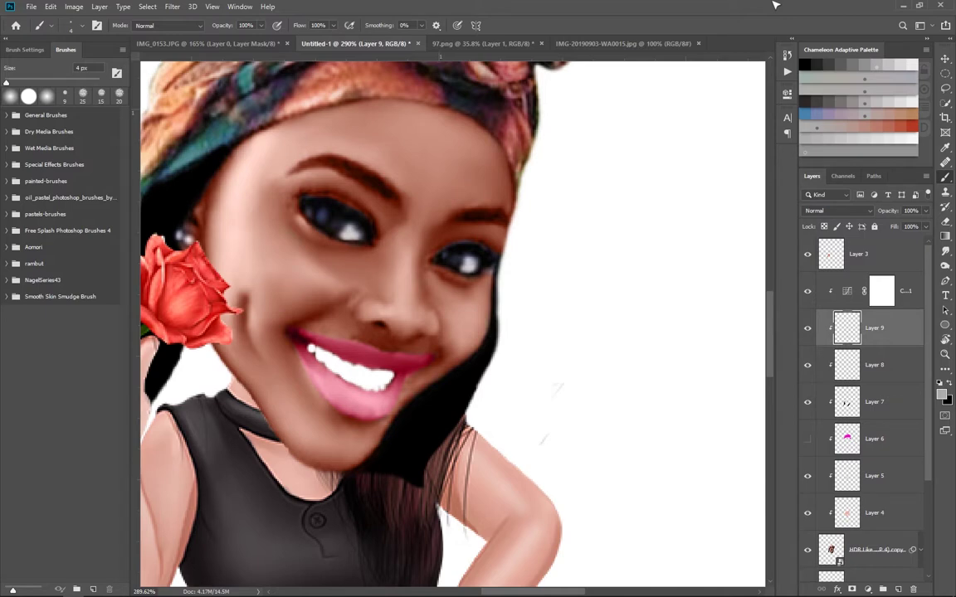
pyautogui.scroll(1, 312, 347)
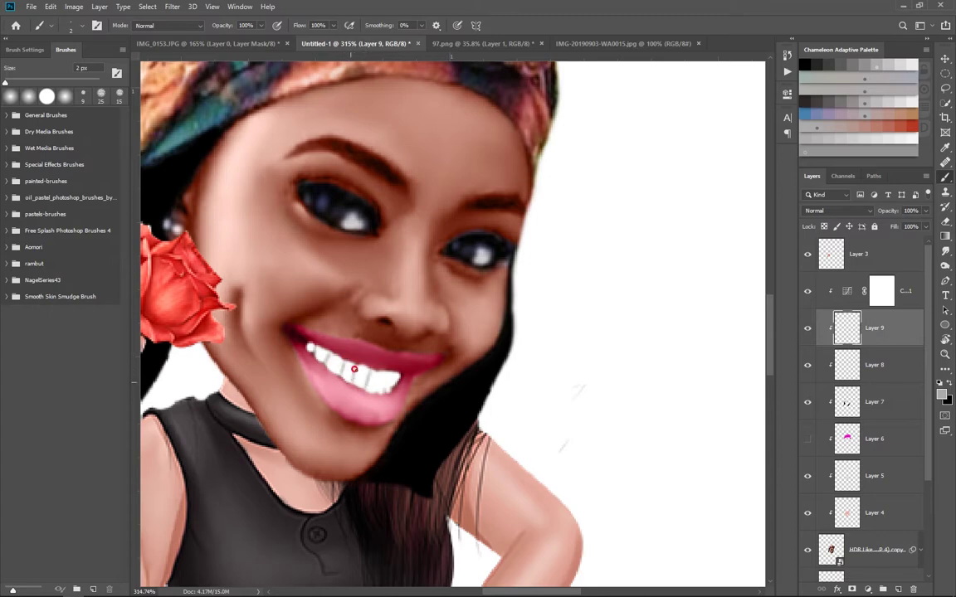
pyautogui.scroll(-5, 383, 380)
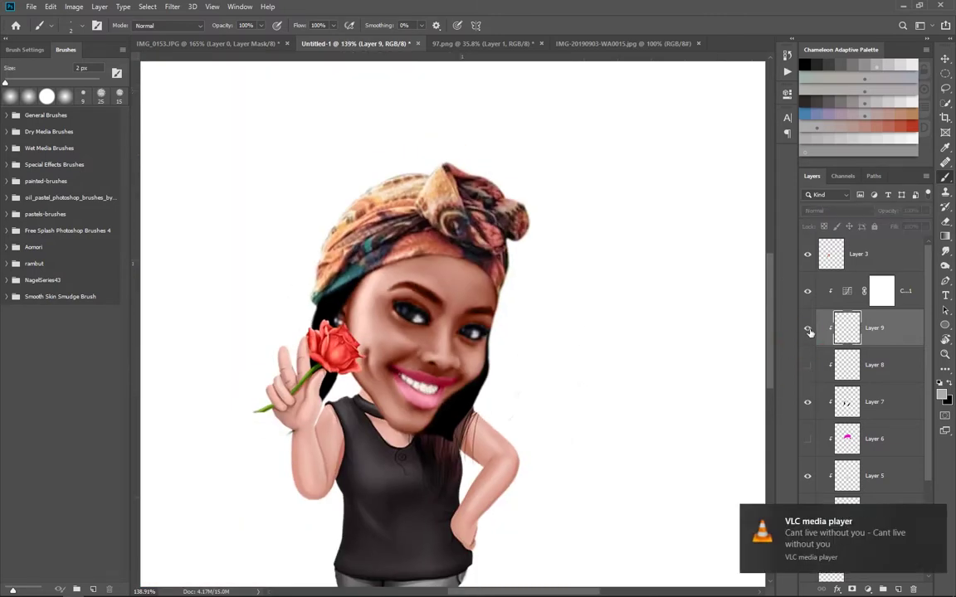
pyautogui.scroll(1, 387, 399)
pyautogui.scroll(2, 387, 400)
pyautogui.hotkey('ctrl', 'shift', 'alt', 'n')
# - Paint dark red-brown #390612 separating lines, then white highlights with a 3 px brush
pyautogui.keyDown('alt'); pyautogui.click(386, 400); pyautogui.keyUp('alt')
pyautogui.click(941, 395)
pyautogui.click(597, 187)
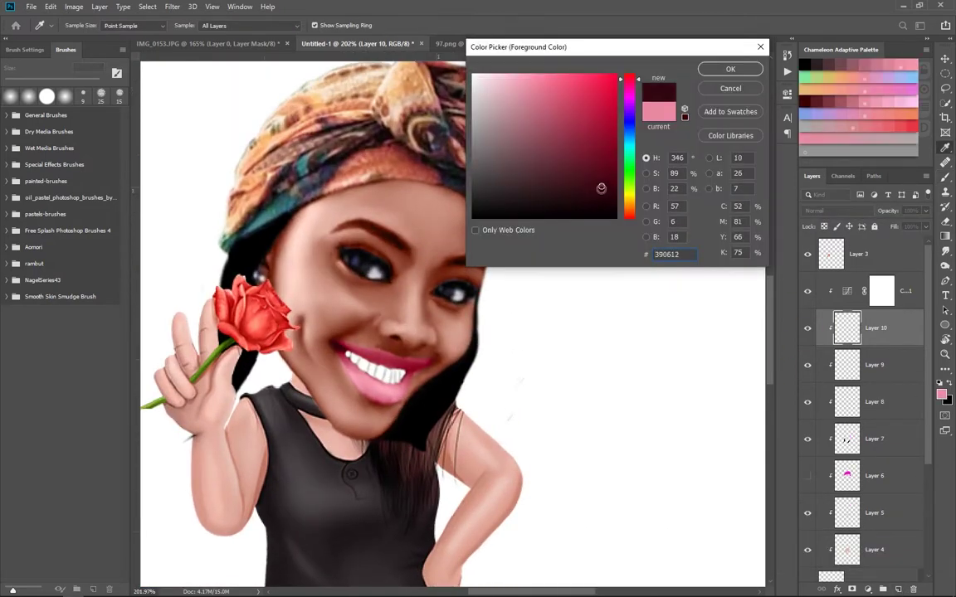
pyautogui.press('Return')
pyautogui.scroll(2, 386, 386)
pyautogui.scroll(2, 387, 386)
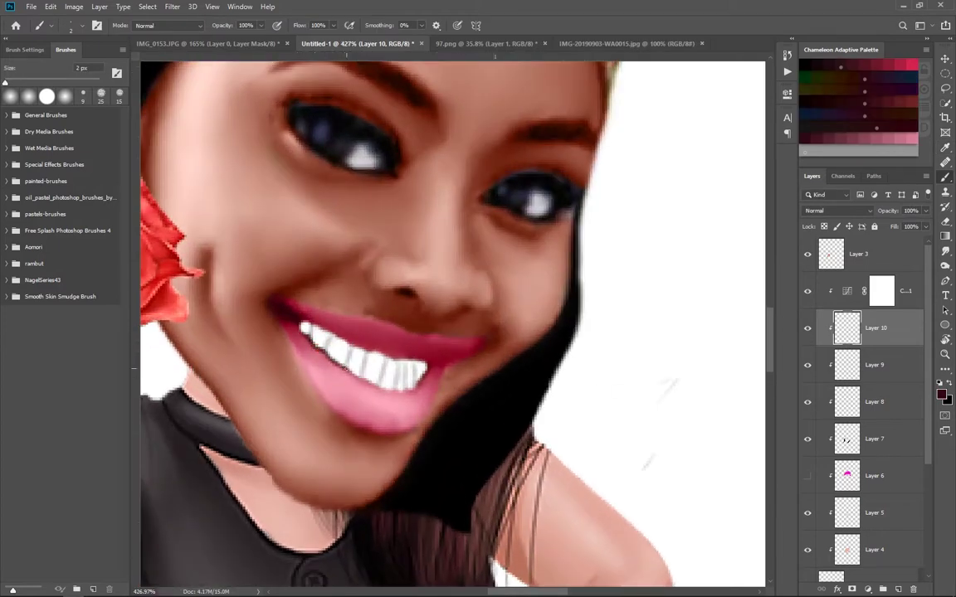
pyautogui.scroll(-4, 294, 323)
pyautogui.click(809, 403)
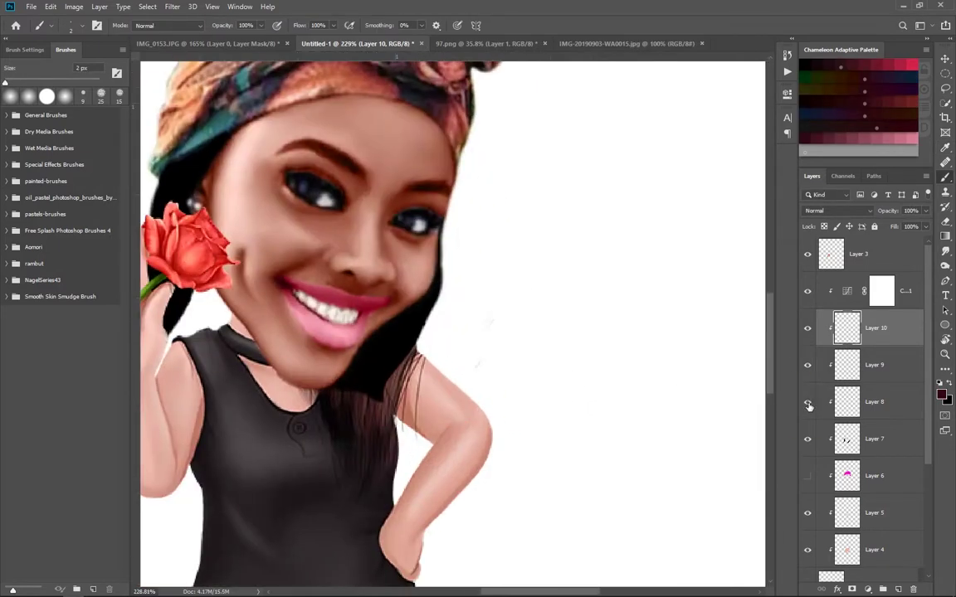
pyautogui.click(873, 155)
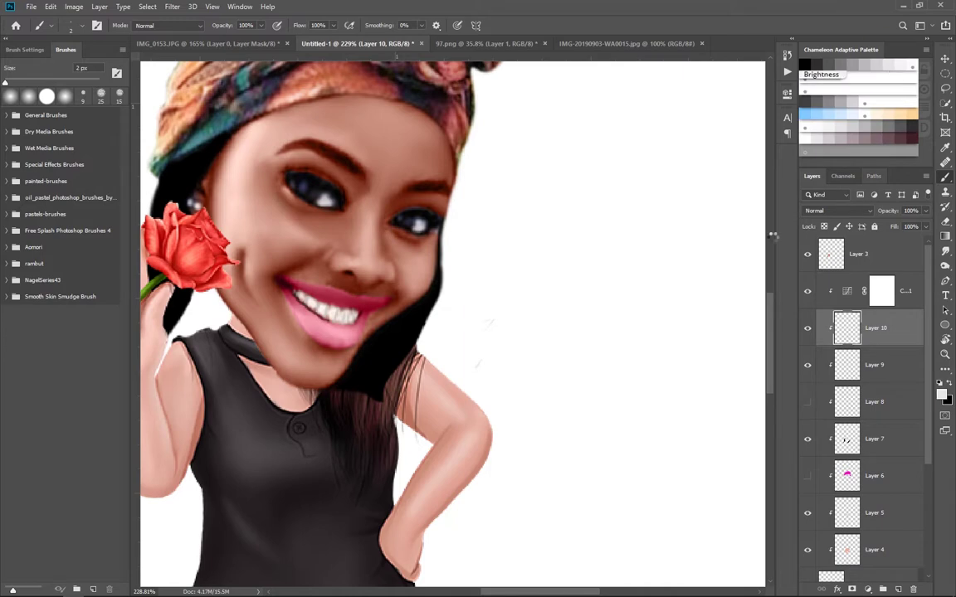
pyautogui.scroll(3, 358, 358)
pyautogui.press(']')
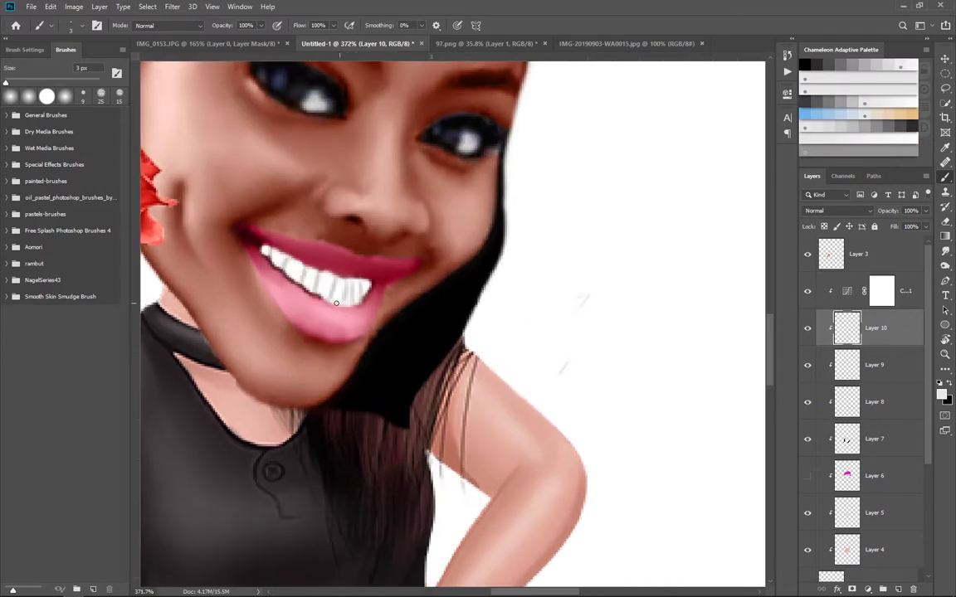
pyautogui.scroll(-5, 336, 303)
# - Erase on Layer 8 at about 76% flow, then add a new Layer 11 for hair
pyautogui.click(809, 404)
pyautogui.press('e')
pyautogui.scroll(3, 373, 274)
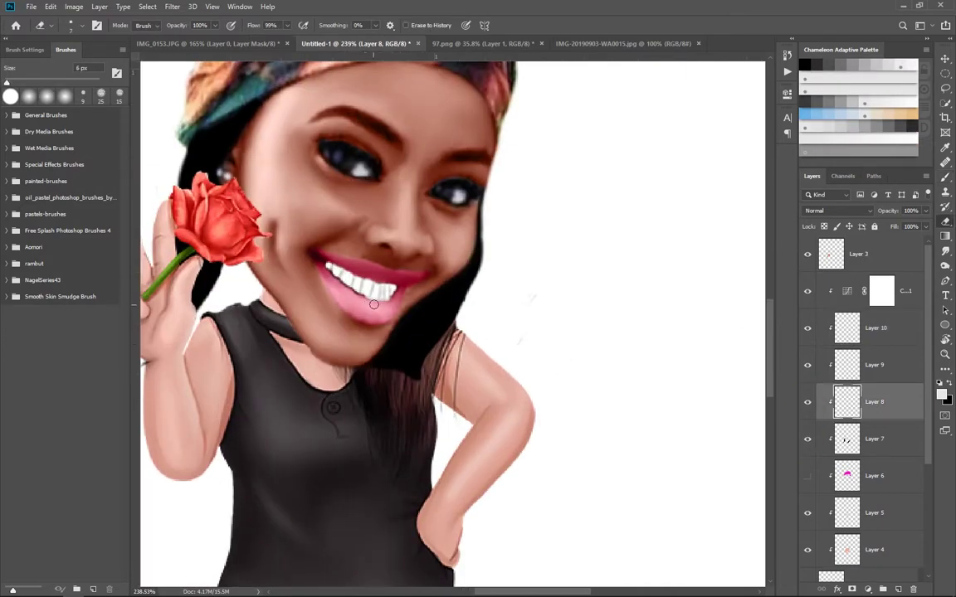
pyautogui.scroll(-4, 373, 274)
pyautogui.scroll(1, 432, 344)
pyautogui.scroll(2, 365, 373)
pyautogui.moveTo(257, 26); pyautogui.dragTo(217, 25)
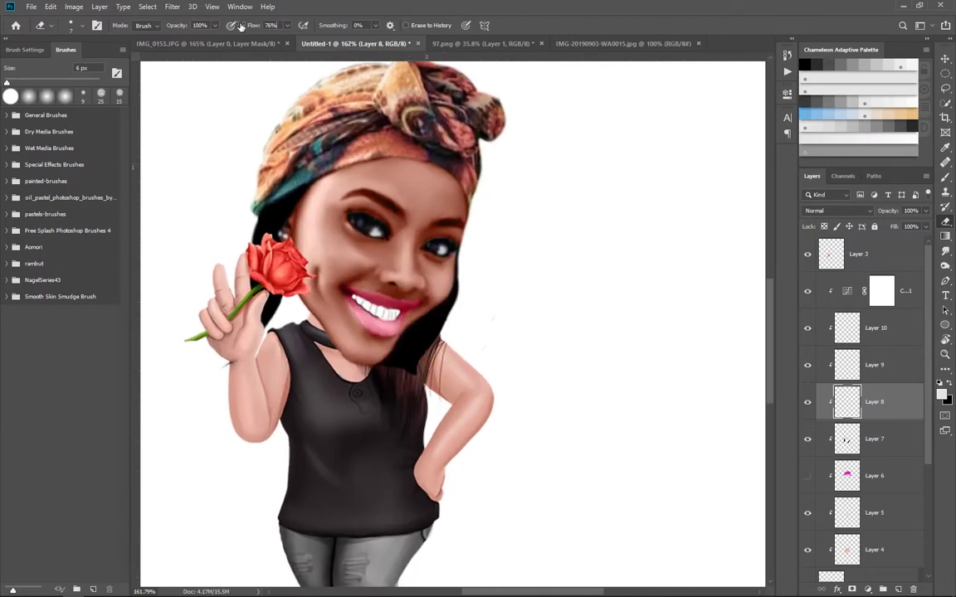
pyautogui.scroll(-2, 384, 340)
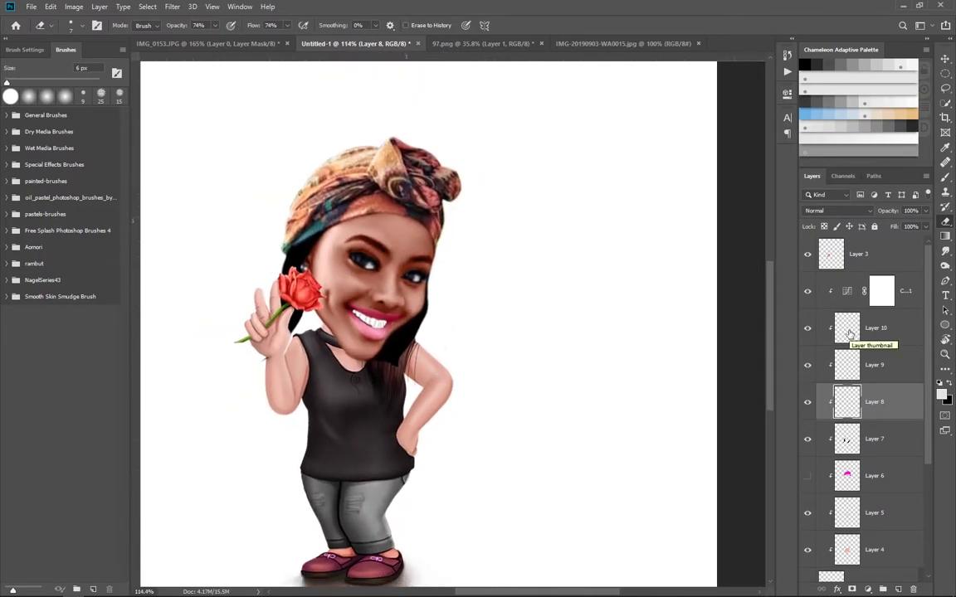
pyautogui.scroll(2, 390, 348)
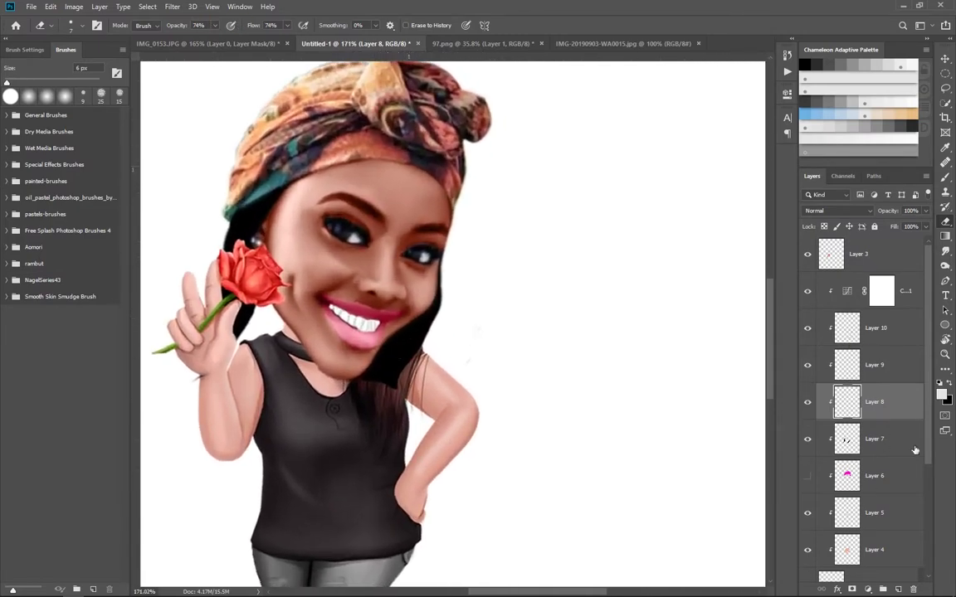
pyautogui.click(876, 313)
pyautogui.hotkey('ctrl', 'shift', 'alt', 'n')
# - Set up Aomori hair brush 2 in black at 100% opacity and flow
pyautogui.click(7, 247)
pyautogui.click(58, 270)
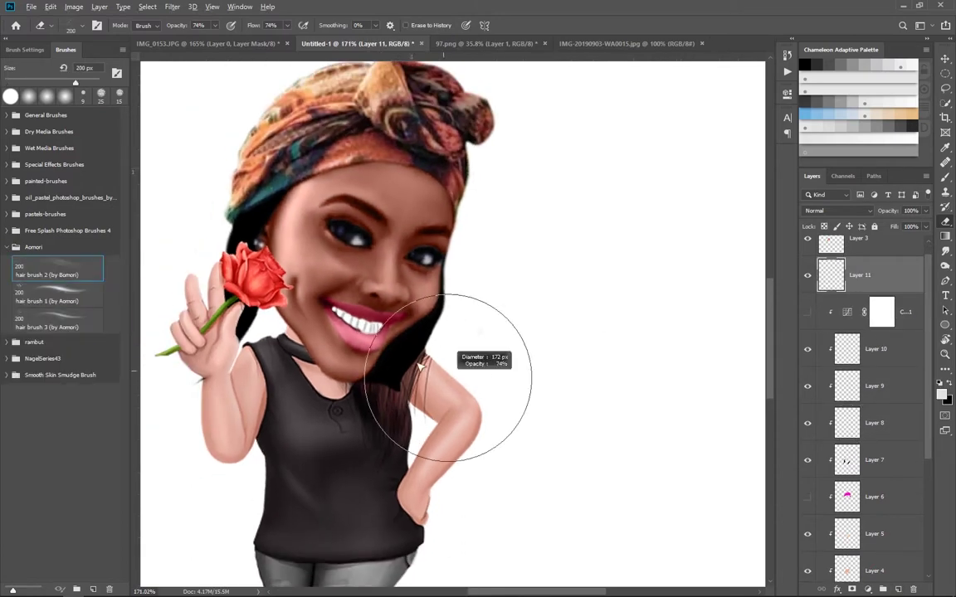
pyautogui.press('x')
pyautogui.press('0')
pyautogui.hotkey('shift', '0')
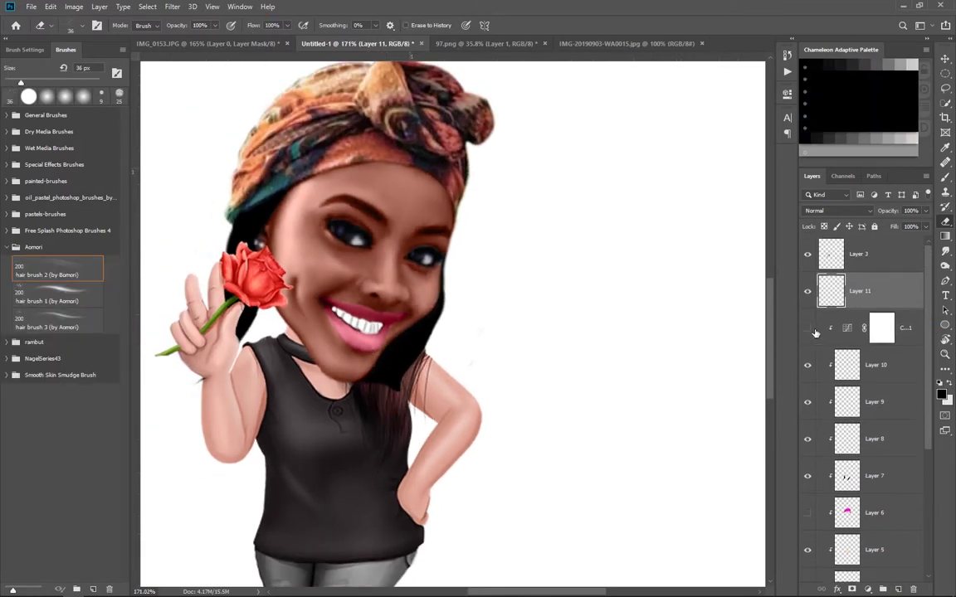
pyautogui.click(950, 181)
# - Replace the grey strokes with dark hair strands beside the neck and over the headscarf
pyautogui.hotkey('ctrl', 'z')
pyautogui.press('[')
pyautogui.press('[')
pyautogui.press('[')
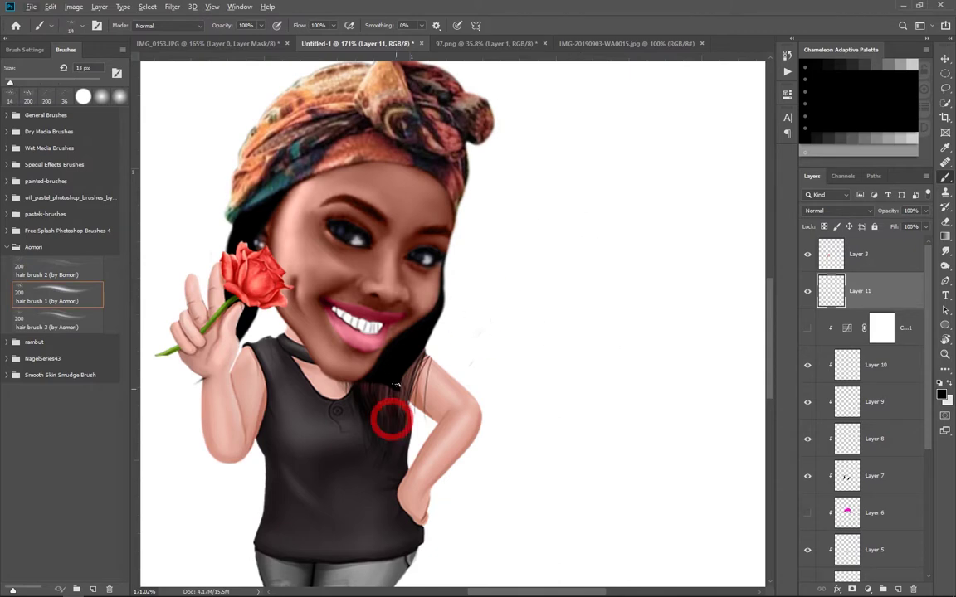
pyautogui.moveTo(408, 371); pyautogui.dragTo(444, 309)
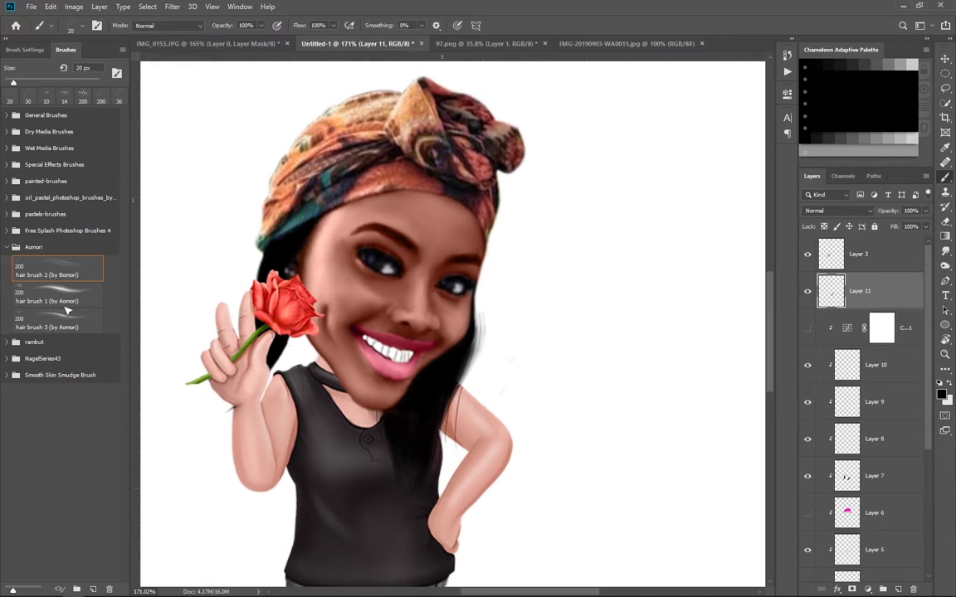
pyautogui.click(68, 320)
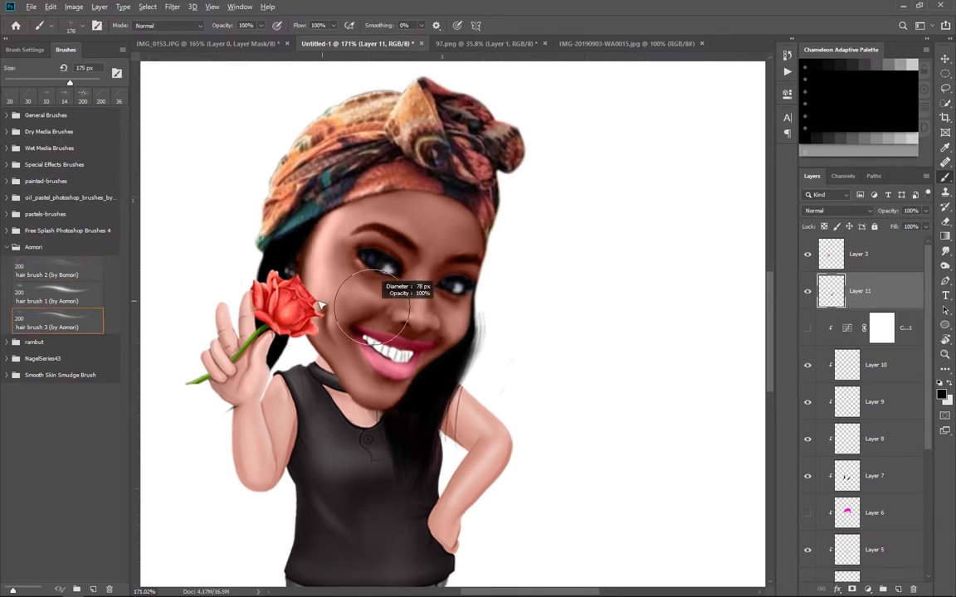
pyautogui.moveTo(261, 303)
pyautogui.mouseDown()
pyautogui.moveTo(308, 398)
pyautogui.moveTo(283, 387)
pyautogui.mouseUp()
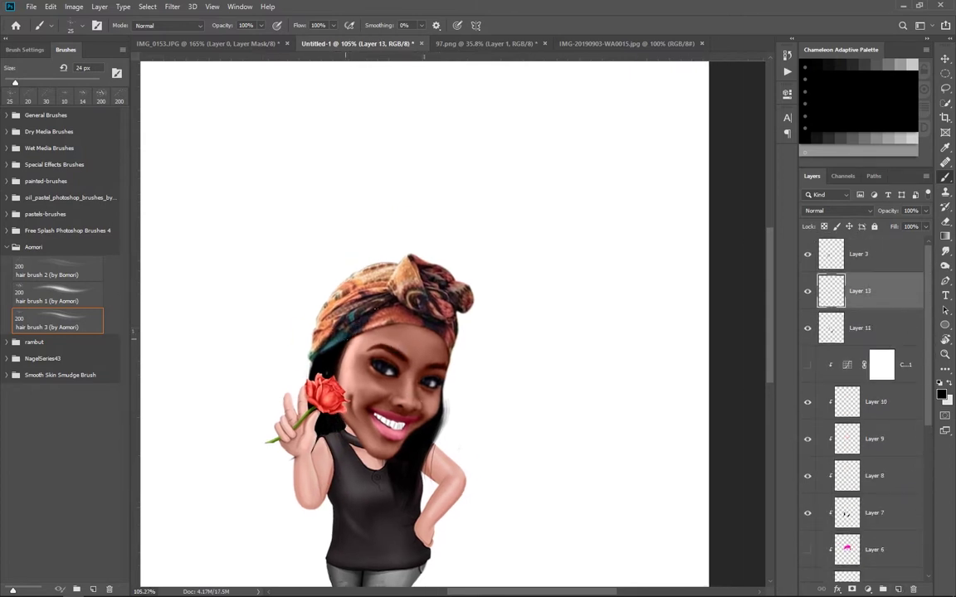
pyautogui.moveTo(349, 290); pyautogui.dragTo(316, 330)
pyautogui.moveTo(390, 263); pyautogui.dragTo(319, 324)
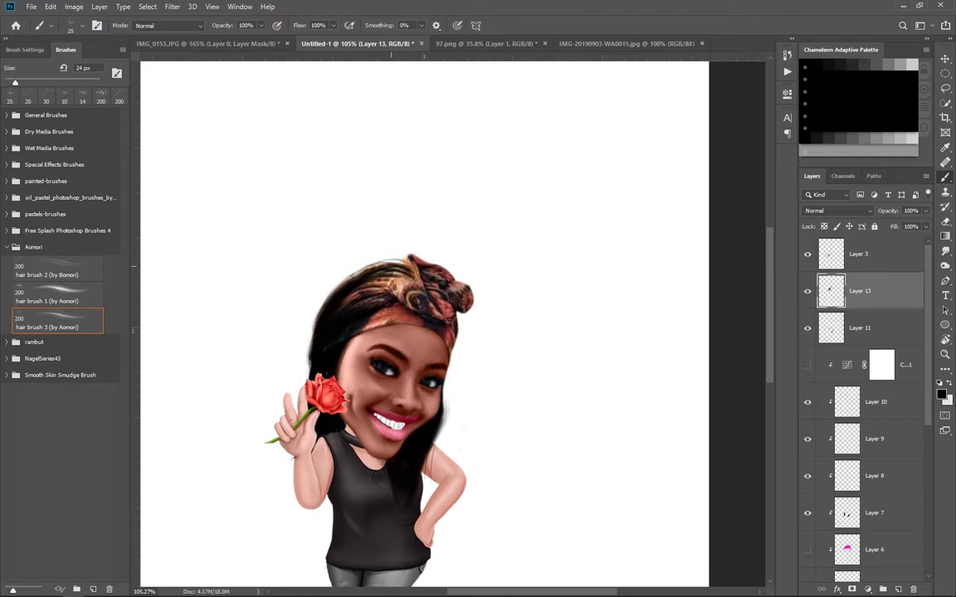
pyautogui.moveTo(399, 253); pyautogui.dragTo(357, 303)
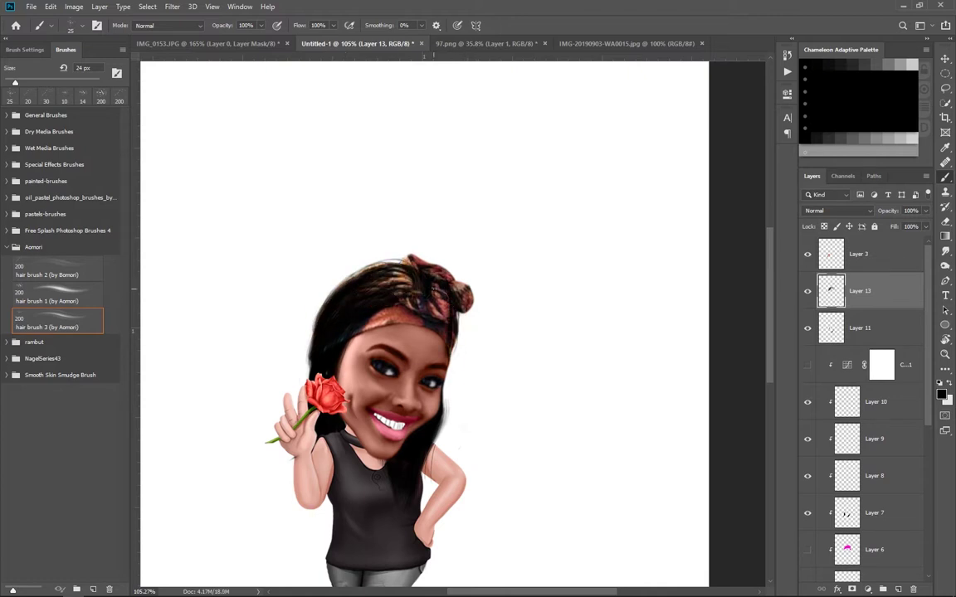
# - Delete the dark hair strokes layer and switch to the Eraser
pyautogui.scroll(-2, 459, 386)
pyautogui.scroll(-1, 392, 213)
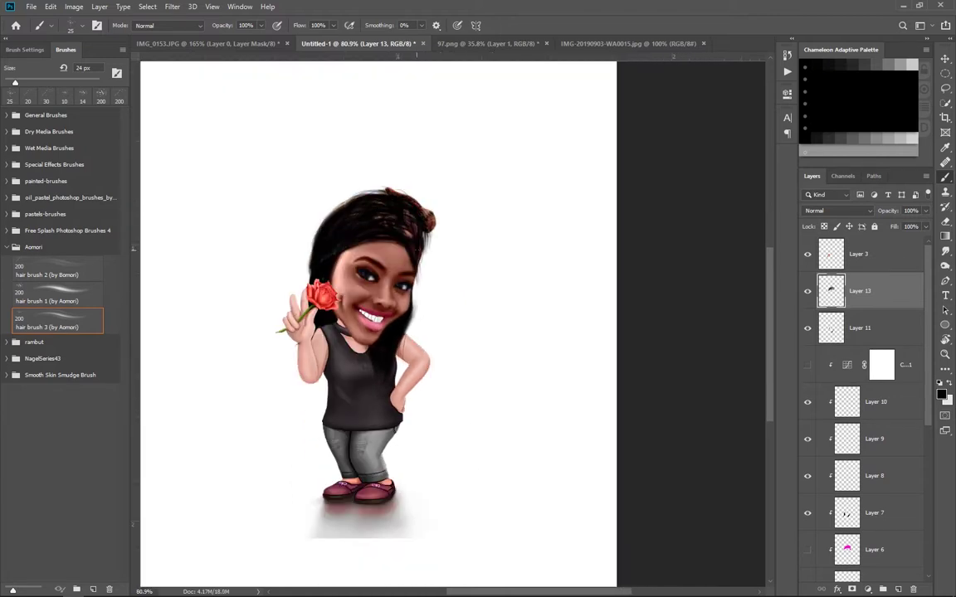
pyautogui.press('Delete')
pyautogui.scroll(2, 365, 356)
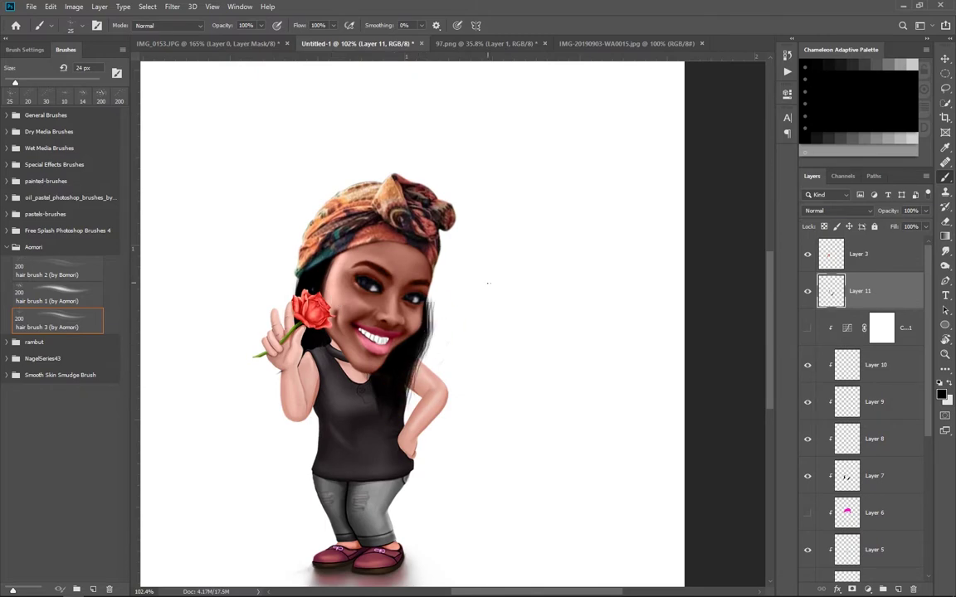
pyautogui.press('e')
pyautogui.scroll(2, 435, 290)
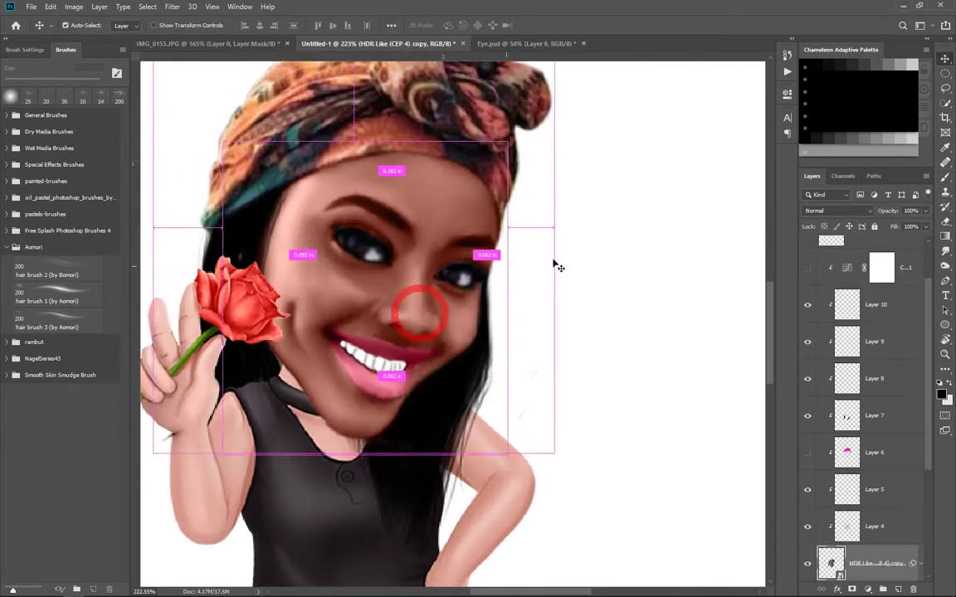
# - Delete the unused magenta hat layer (Layer 6)
pyautogui.scroll(-1, 811, 333)
pyautogui.scroll(-2, 810, 334)
pyautogui.rightClick(870, 538)
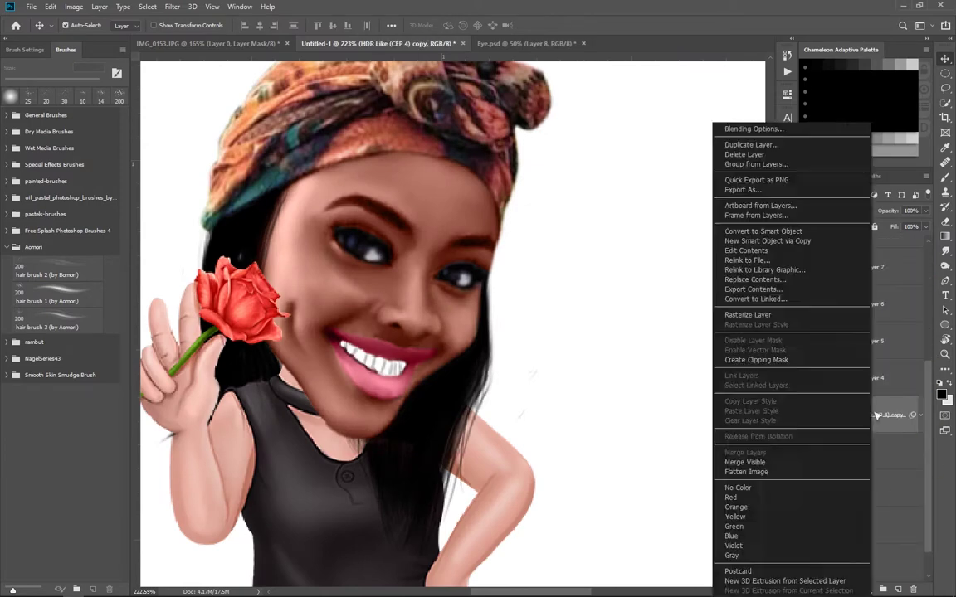
pyautogui.click(809, 435)
pyautogui.click(809, 434)
pyautogui.click(872, 505)
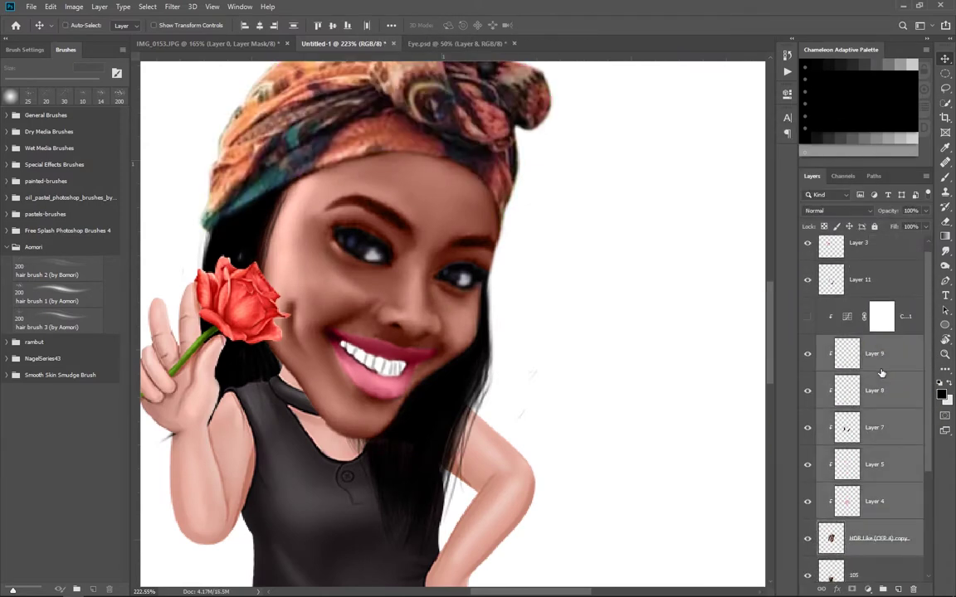
pyautogui.scroll(3, 364, 274)
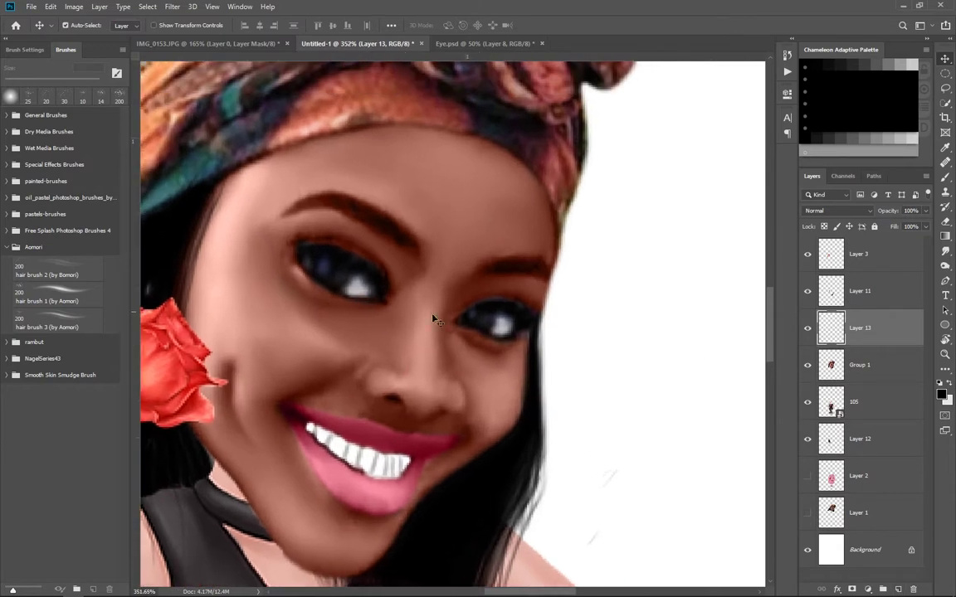
# - Switch to the Brush tool with white as the paint colour
pyautogui.press('b')
pyautogui.rightClick(415, 278)
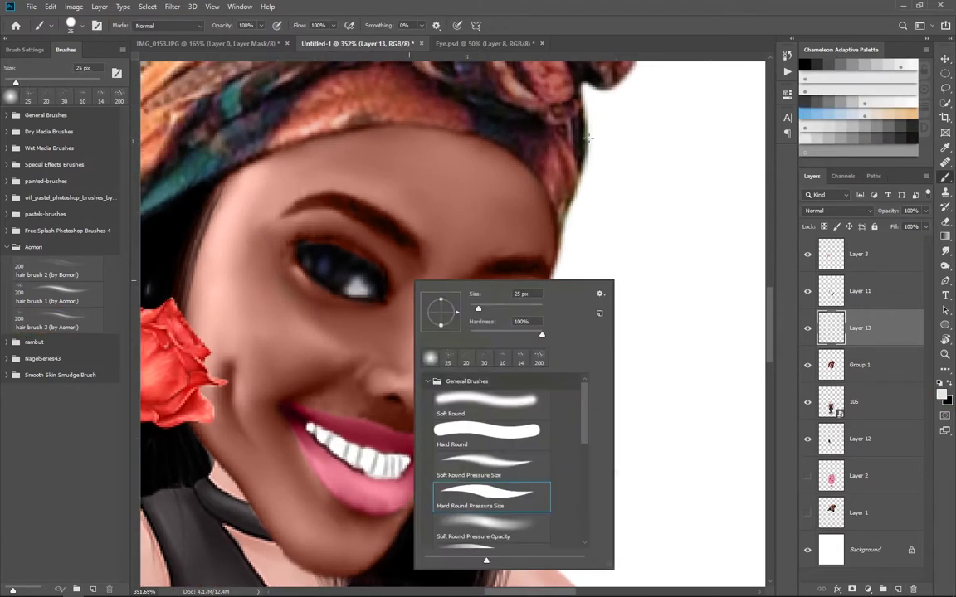
pyautogui.scroll(1, 349, 310)
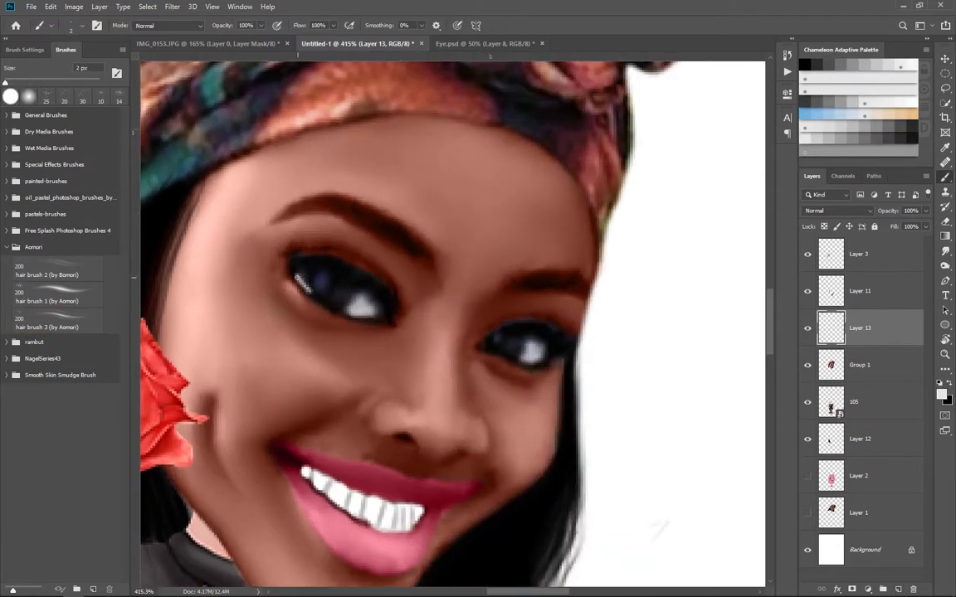
pyautogui.click(941, 395)
pyautogui.click(726, 70)
# - Paint the left eye white with a 4 px brush, then swap to black
pyautogui.moveTo(292, 265); pyautogui.dragTo(340, 313)
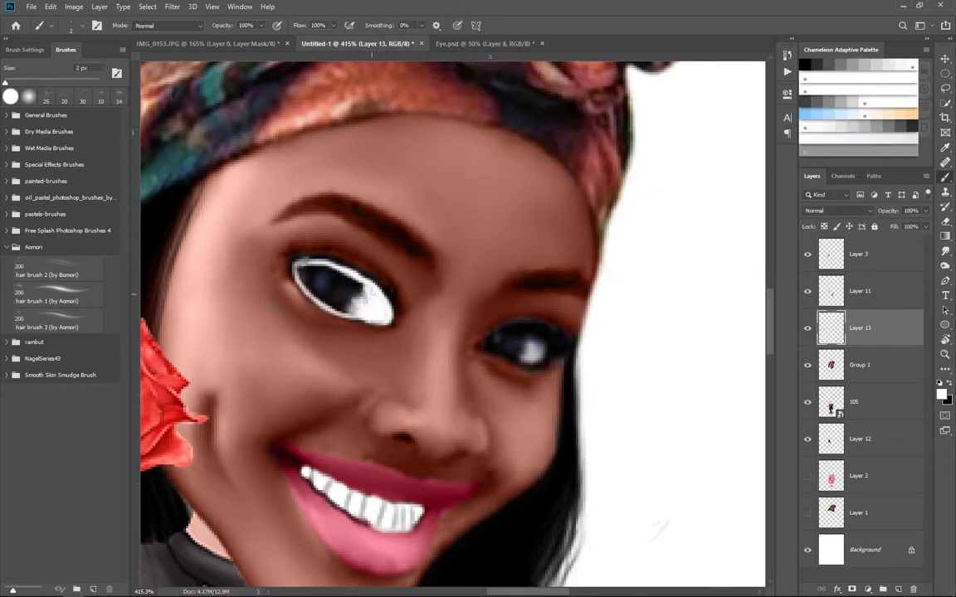
pyautogui.press(']')
pyautogui.press(']')
pyautogui.moveTo(371, 292)
pyautogui.mouseDown()
pyautogui.moveTo(282, 264)
pyautogui.moveTo(334, 289)
pyautogui.mouseUp()
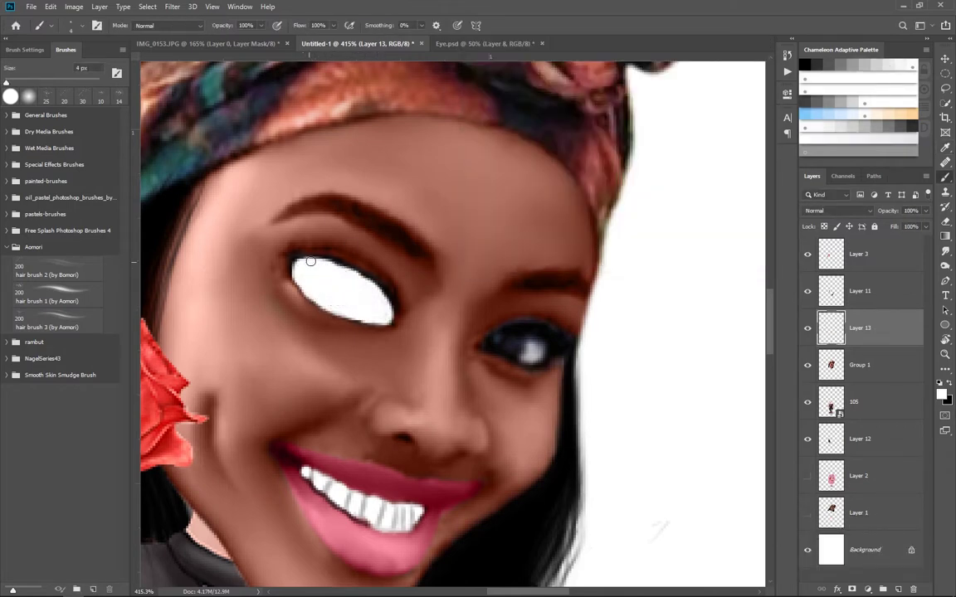
pyautogui.moveTo(486, 384); pyautogui.dragTo(366, 363)
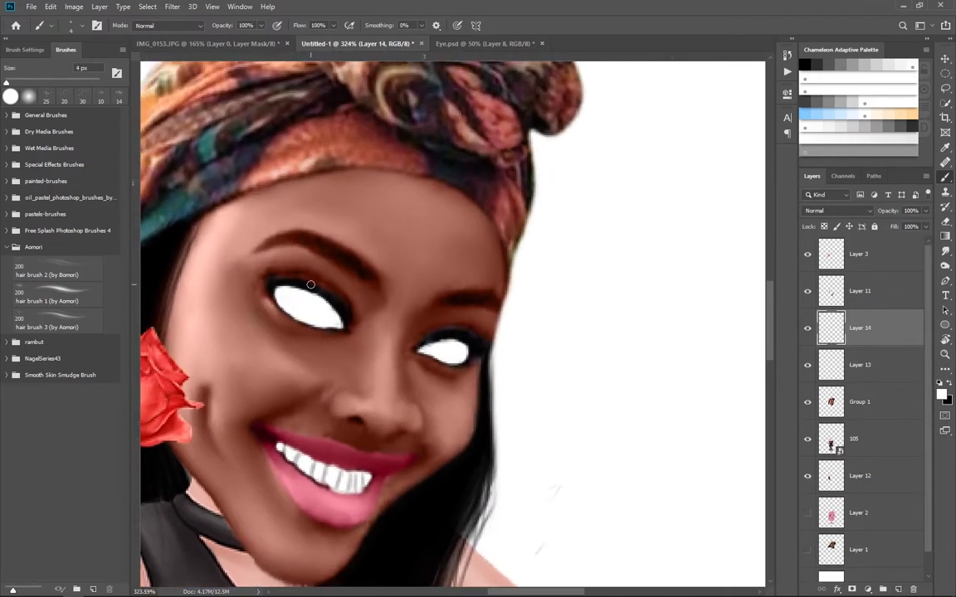
pyautogui.press('x')
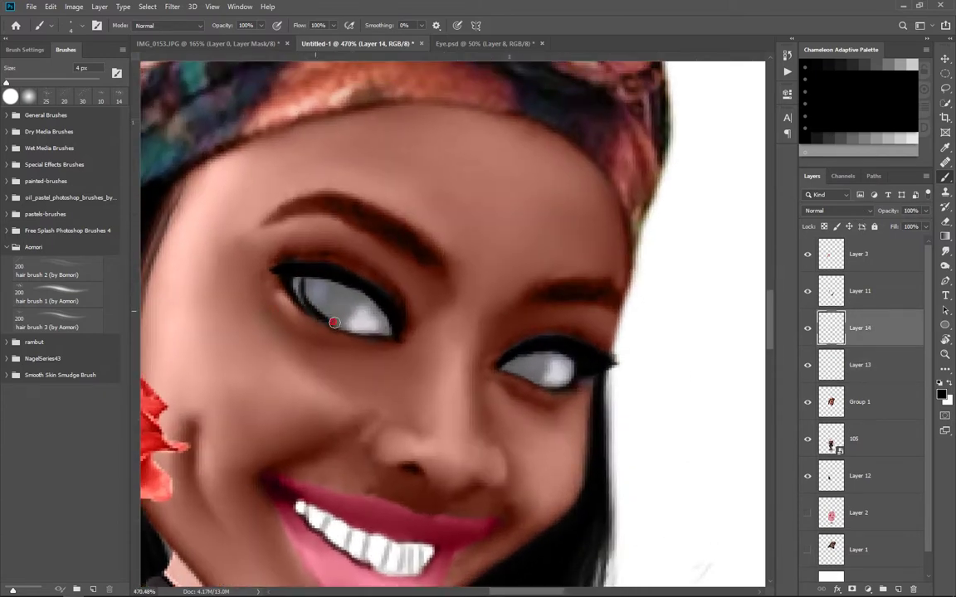
# - Paint a dark iris in the left eye and darken the left eyebrow with hair strokes
pyautogui.moveTo(333, 322); pyautogui.dragTo(316, 292)
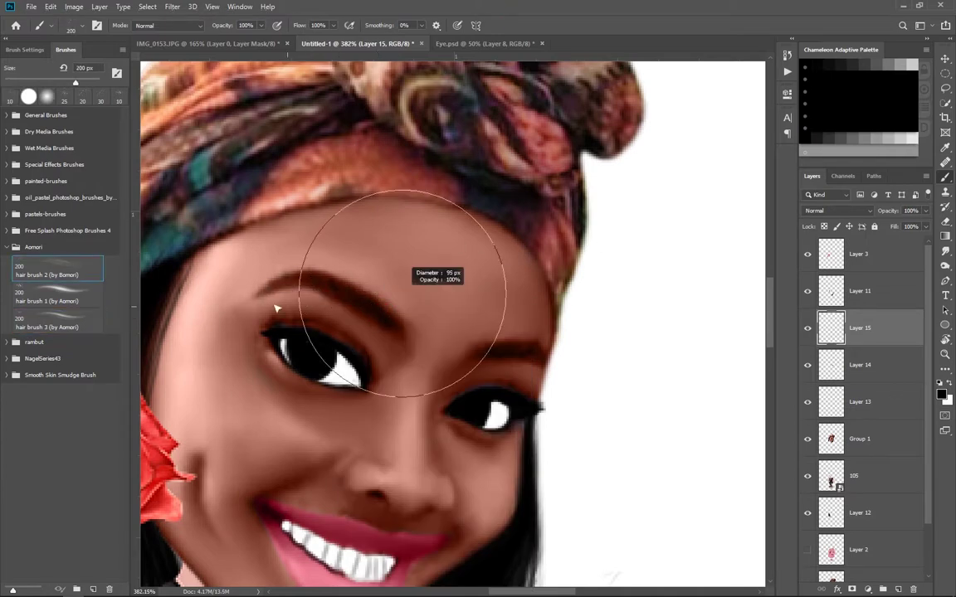
pyautogui.rightClick(299, 277)
pyautogui.click(73, 295)
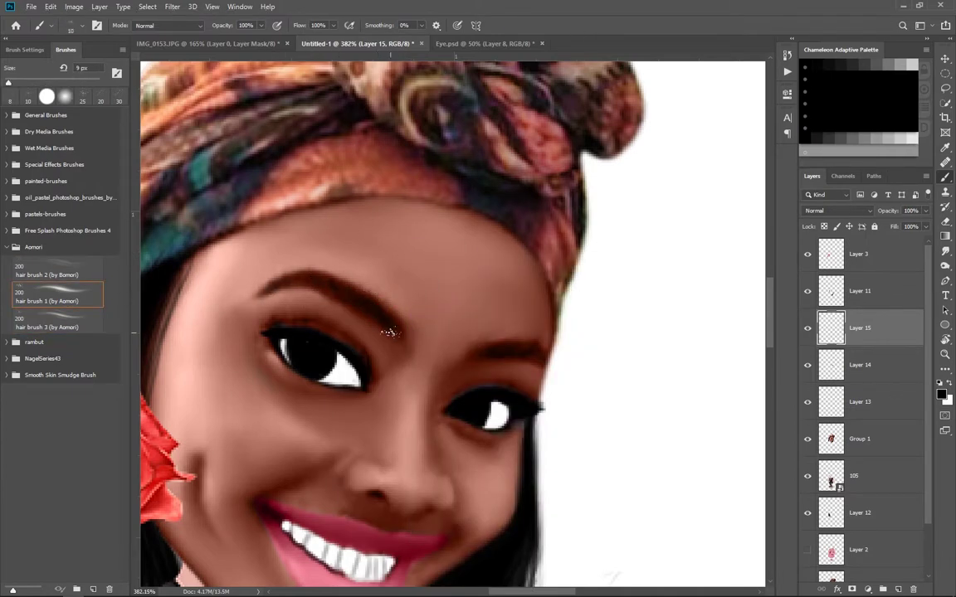
pyautogui.moveTo(310, 273); pyautogui.dragTo(371, 313)
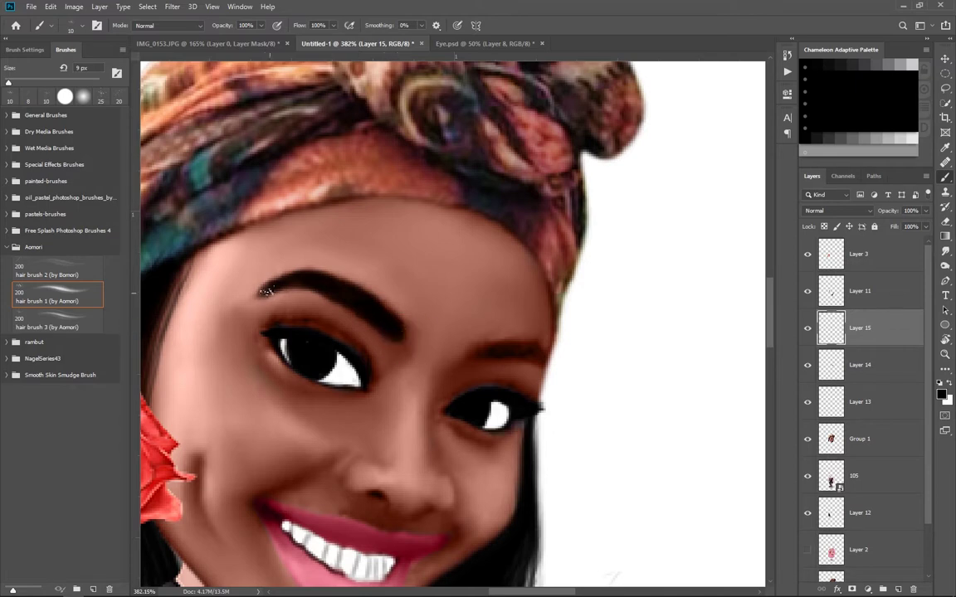
pyautogui.hscroll(3, 359, 301)
pyautogui.click(478, 345)
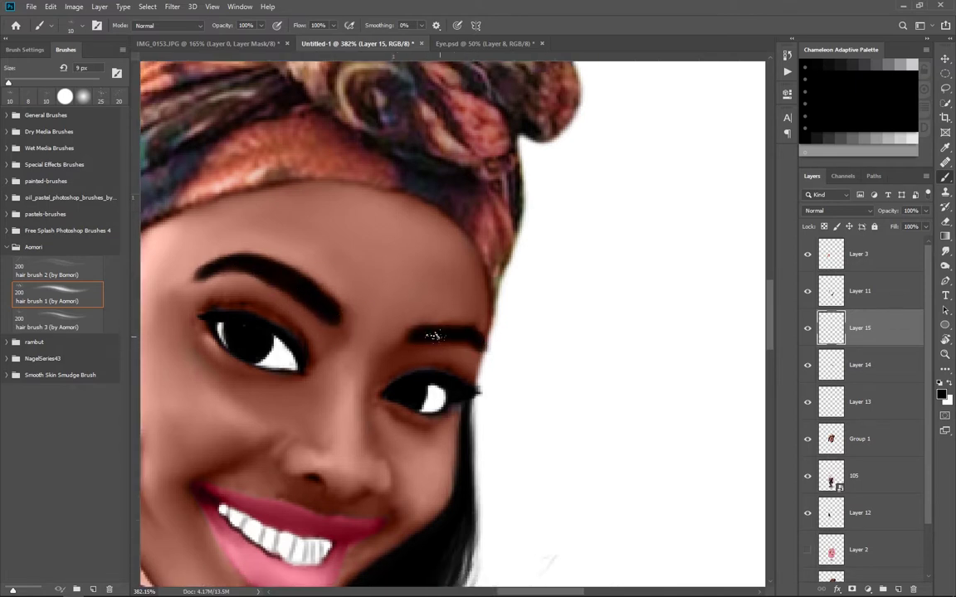
pyautogui.scroll(-5, 330, 313)
pyautogui.scroll(5, 376, 299)
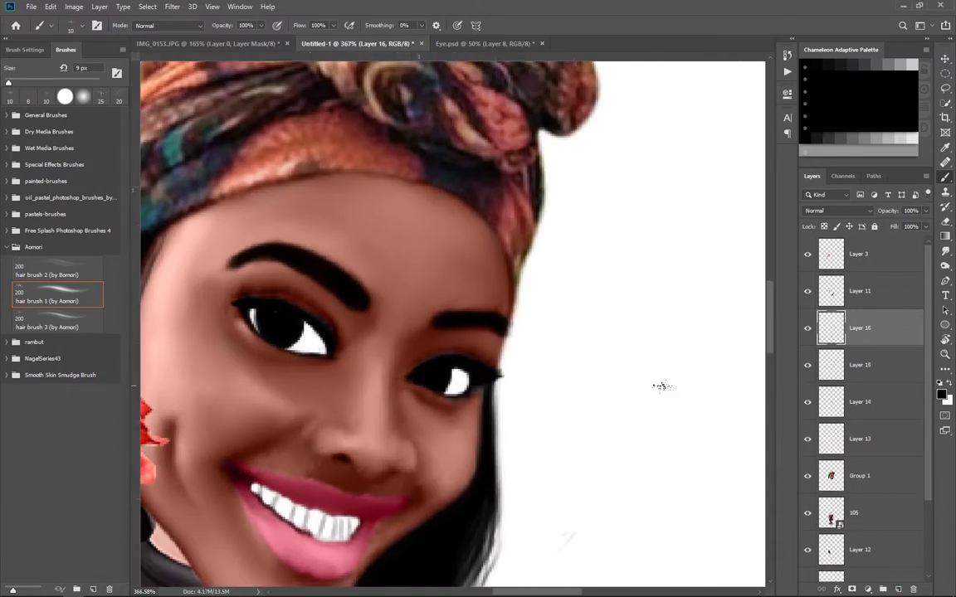
# - On a new eyebrow layer, undo pale strands and pick a finer 9 px hair brush
pyautogui.hotkey('ctrl', 'shift', 'alt', 'n')
pyautogui.press(',')
pyautogui.moveTo(352, 295); pyautogui.dragTo(386, 307)
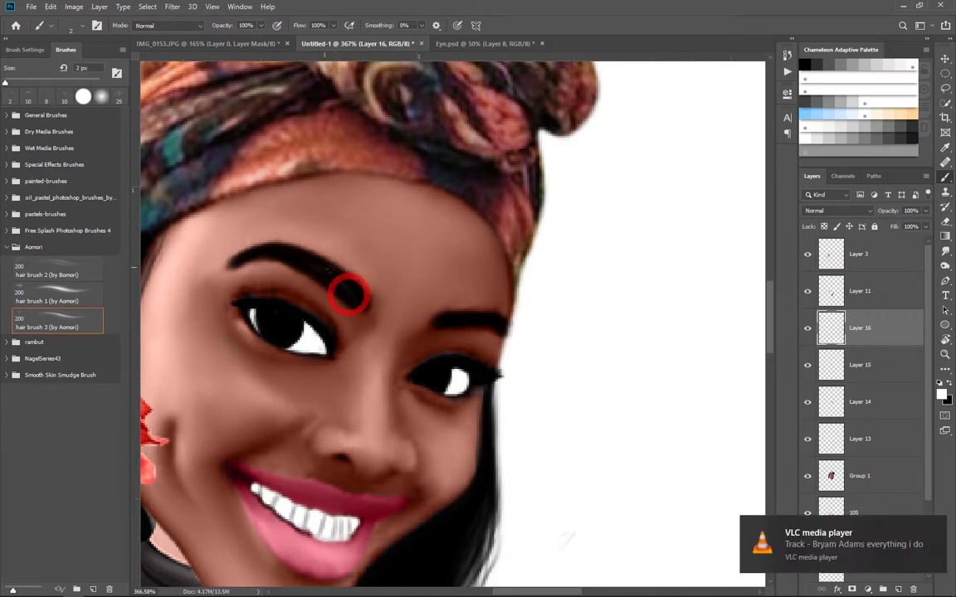
pyautogui.hotkey('ctrl', 'z')
pyautogui.press('.')
pyautogui.click(325, 283)
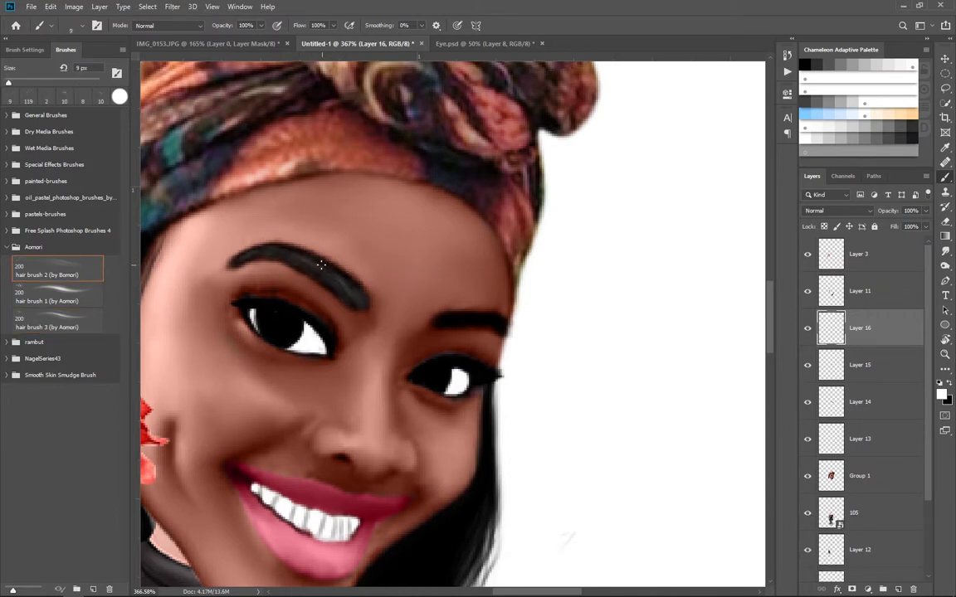
pyautogui.scroll(-3, 321, 264)
pyautogui.scroll(-3, 373, 298)
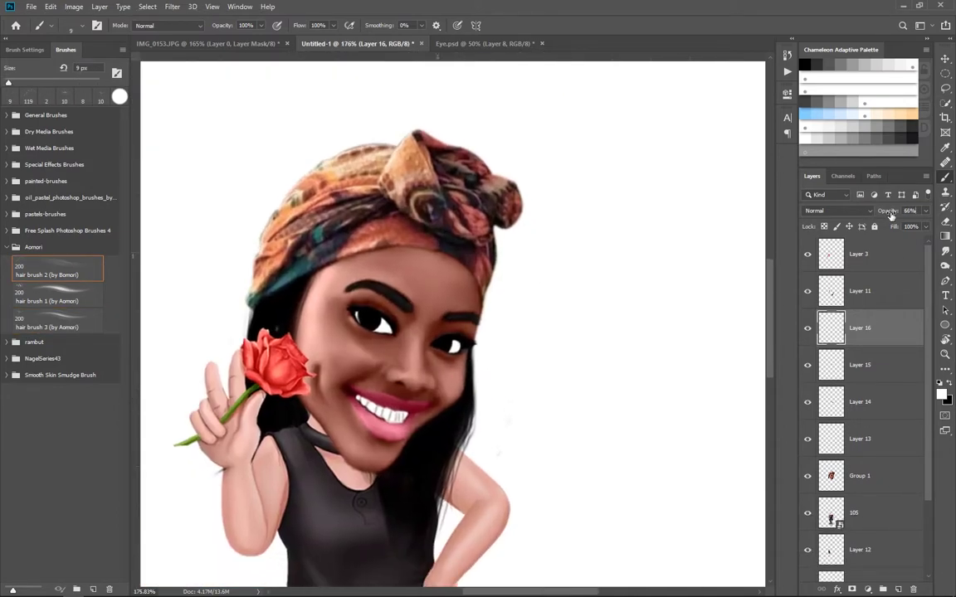
# - On new Layer 17, paint long dark strands down the right-side hair with hair brush 2
pyautogui.click(820, 293)
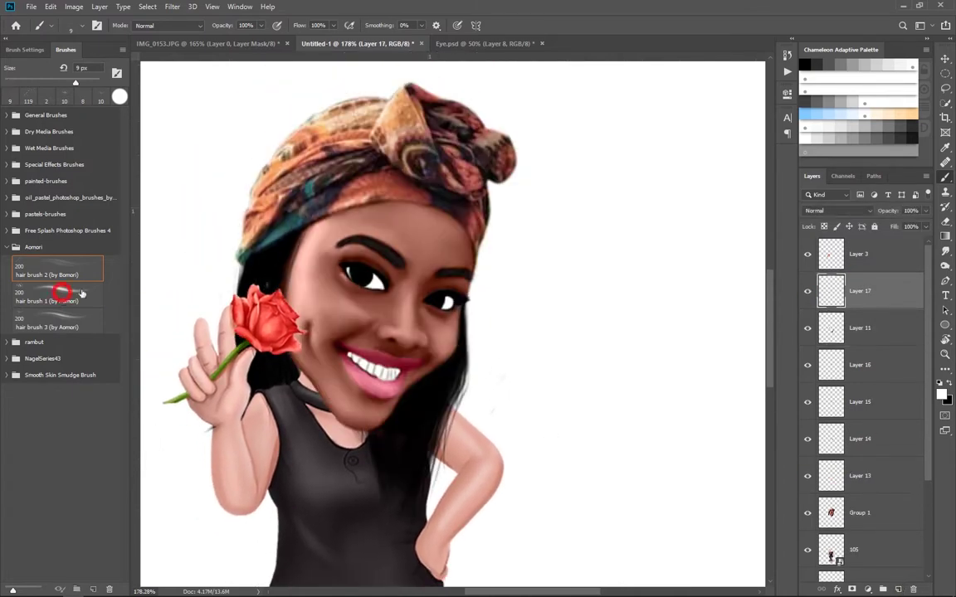
pyautogui.moveTo(417, 416); pyautogui.dragTo(427, 404)
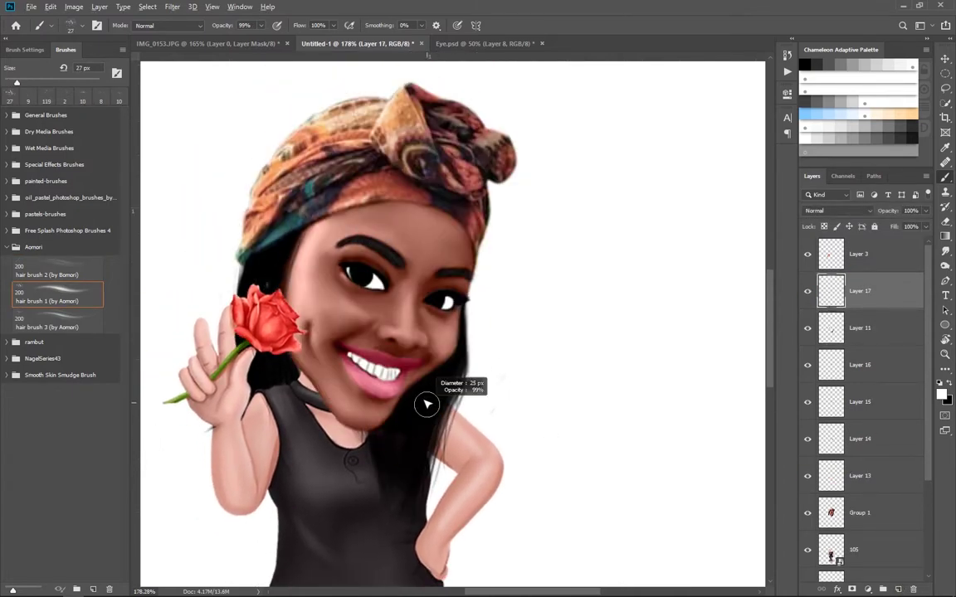
pyautogui.click(50, 269)
pyautogui.moveTo(390, 370); pyautogui.dragTo(369, 435)
pyautogui.moveTo(419, 320)
pyautogui.mouseDown()
pyautogui.moveTo(390, 390)
pyautogui.moveTo(417, 451)
pyautogui.mouseUp()
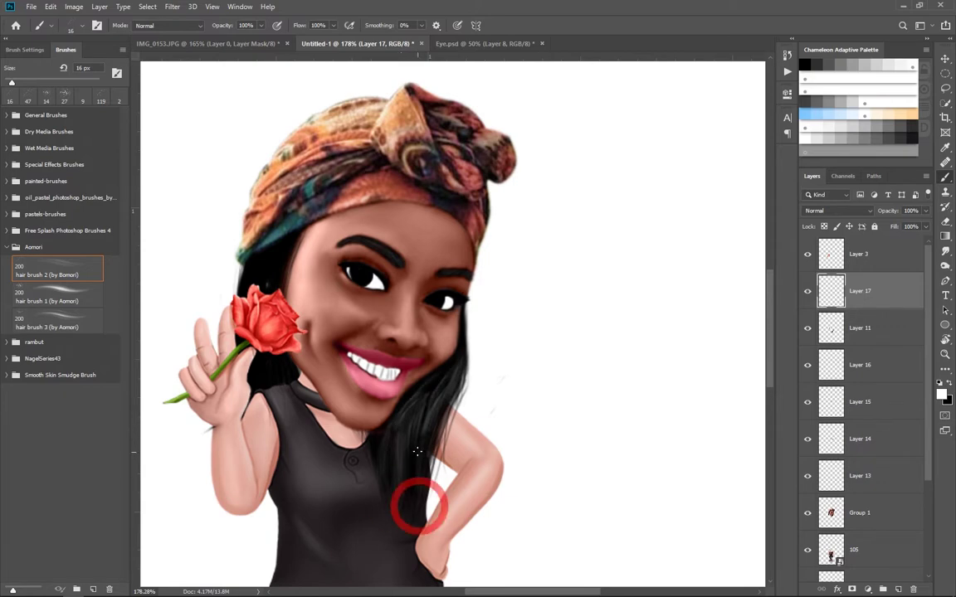
pyautogui.scroll(-2, 417, 450)
pyautogui.moveTo(308, 287); pyautogui.dragTo(325, 309)
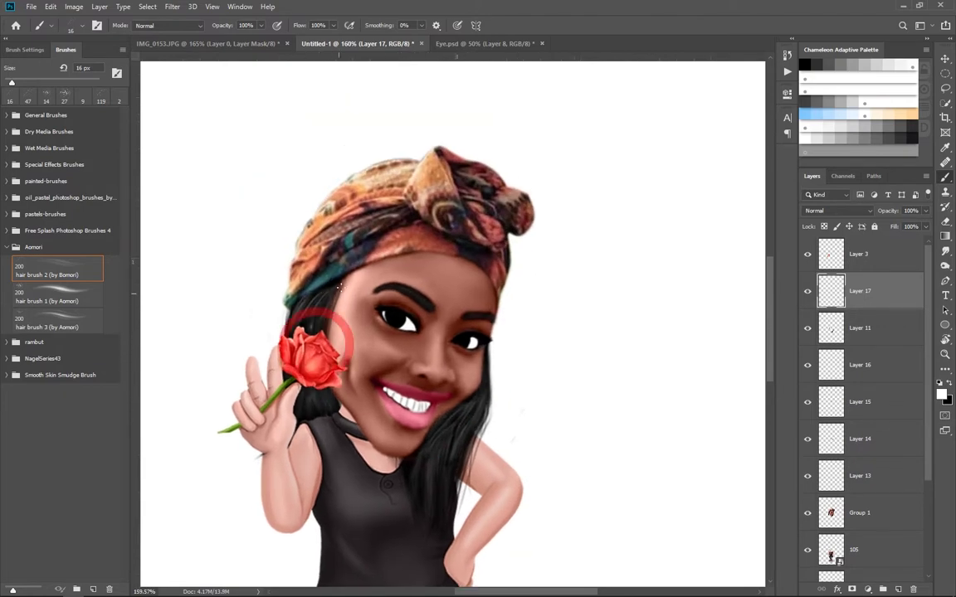
pyautogui.scroll(-2, 376, 411)
pyautogui.scroll(-3, 460, 358)
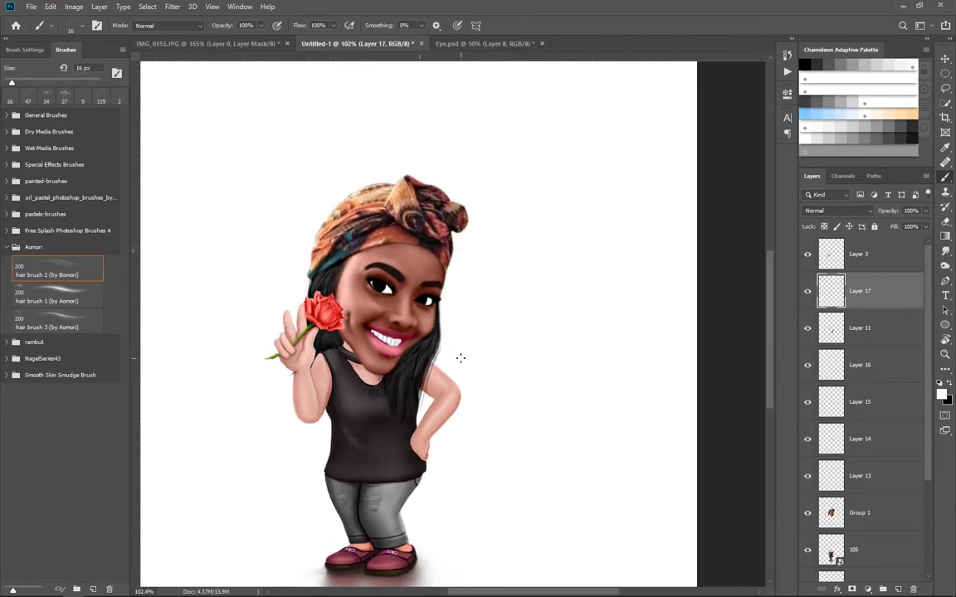
pyautogui.scroll(2, 423, 340)
pyautogui.scroll(1, 374, 320)
# - Add an empty layer above layer 105 and switch to the Clone Stamp
pyautogui.press('e')
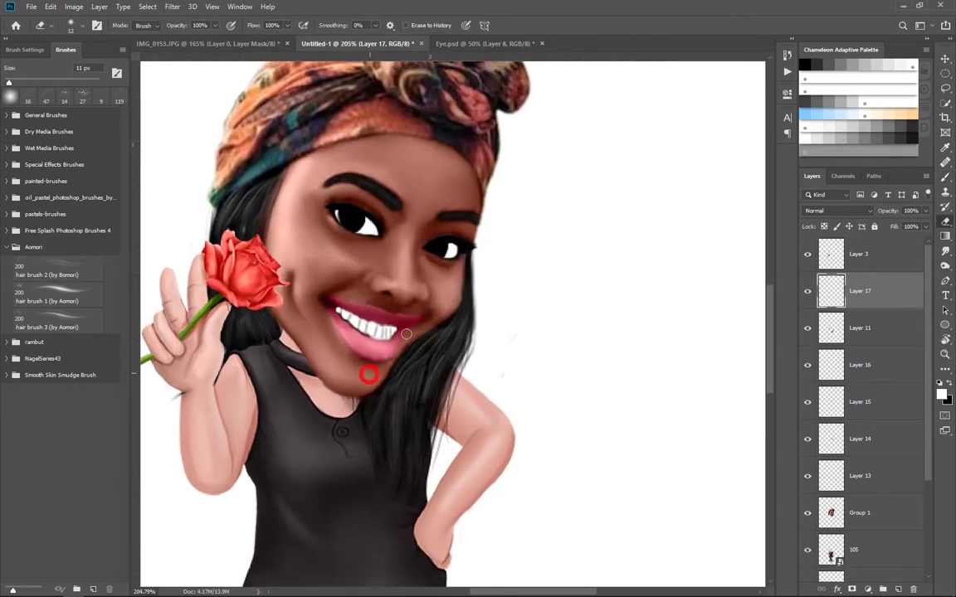
pyautogui.scroll(-2, 863, 398)
pyautogui.click(863, 497)
pyautogui.hotkey('ctrl', 'shift', 'alt', 'n')
pyautogui.press('s')
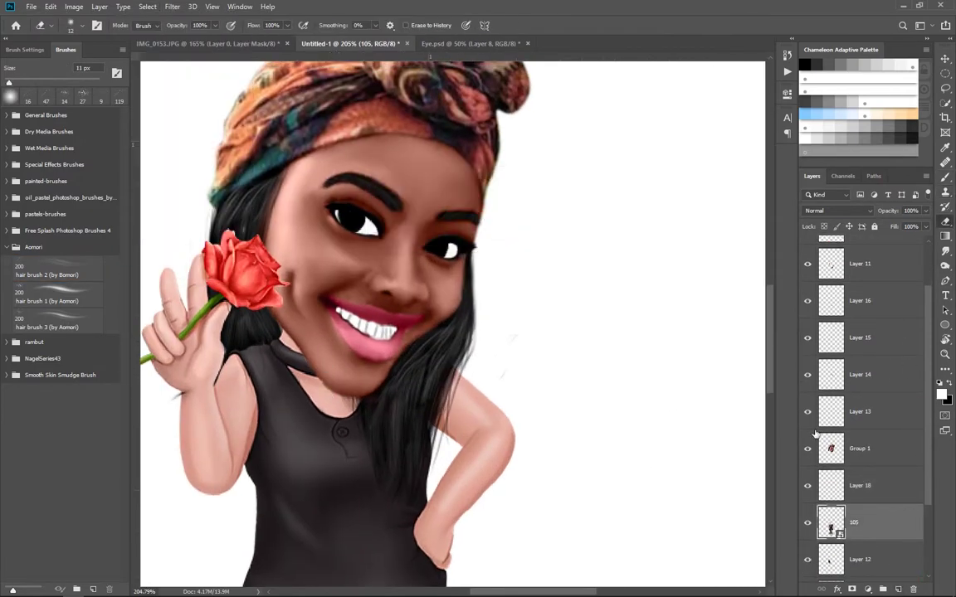
# - Set a clone source spot on the shirt
pyautogui.keyDown('alt'); pyautogui.click(339, 402); pyautogui.keyUp('alt')
pyautogui.scroll(-4, 449, 300)
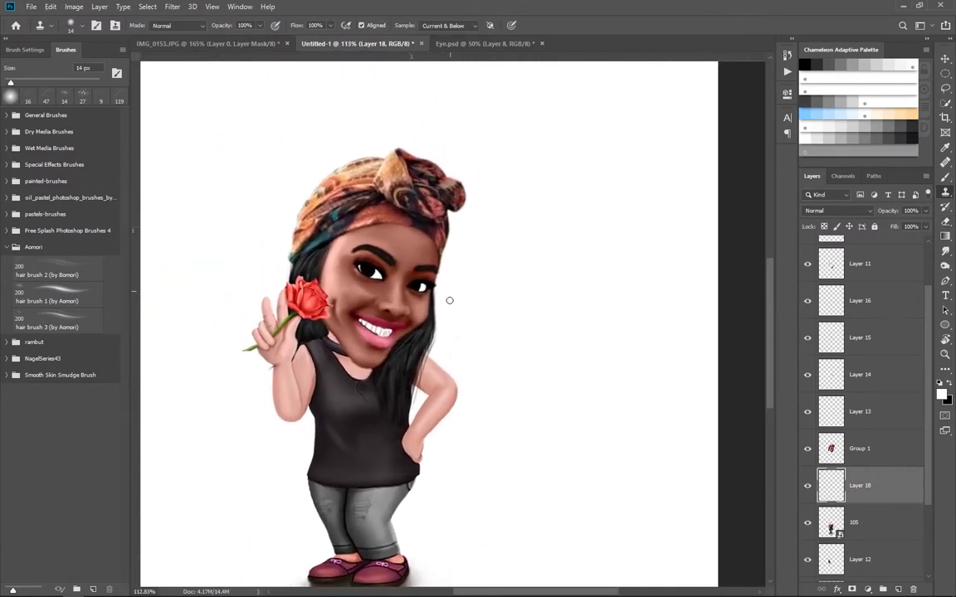
pyautogui.scroll(-1, 450, 300)
pyautogui.scroll(1, 386, 371)
pyautogui.scroll(2, 810, 369)
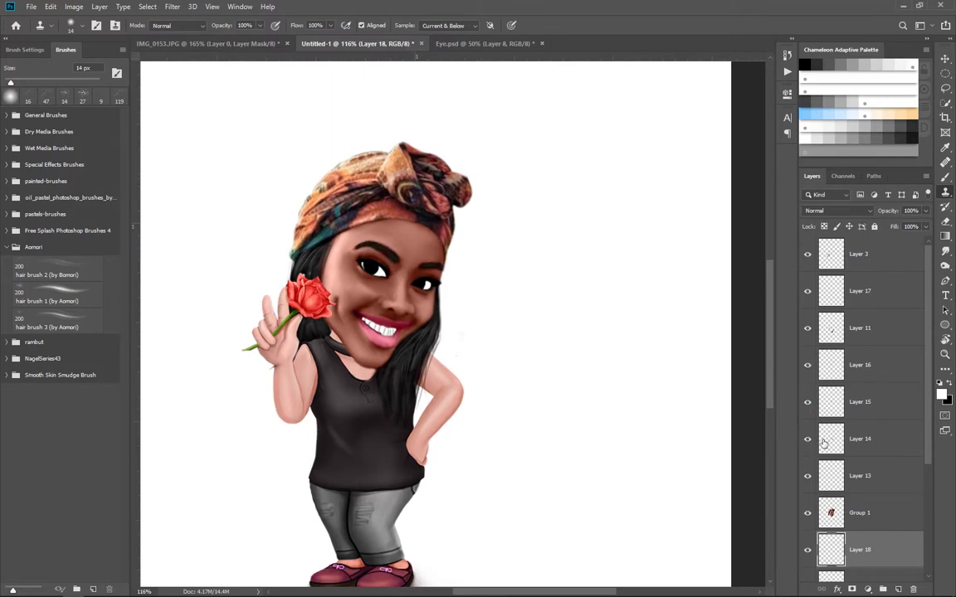
# - Paint tiny white catchlights in both eyes with a 4 px brush
pyautogui.scroll(2, 456, 344)
pyautogui.press('b')
pyautogui.rightClick(542, 221)
pyautogui.click(802, 441)
pyautogui.scroll(2, 457, 344)
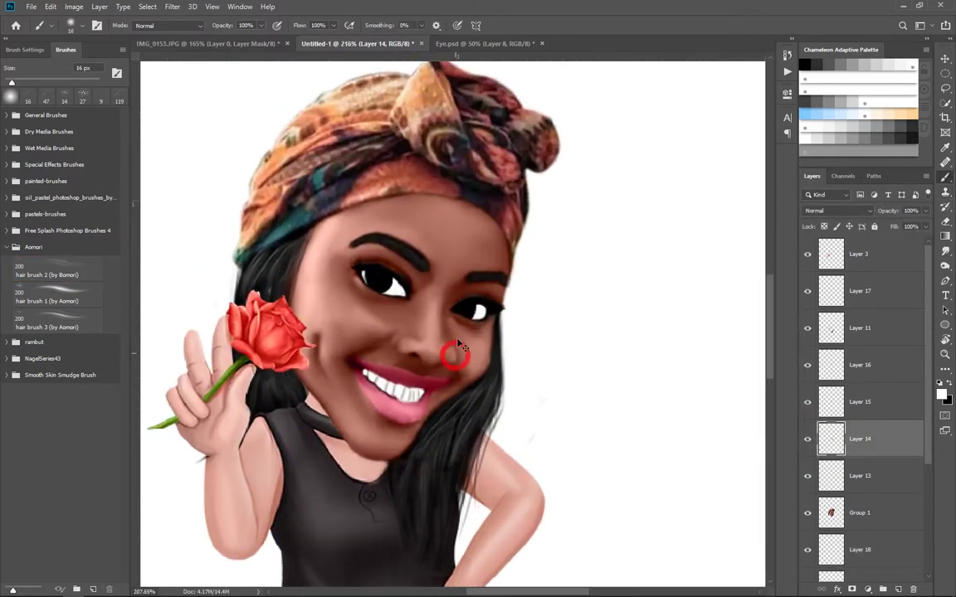
pyautogui.rightClick(419, 278)
pyautogui.moveTo(388, 282)
pyautogui.mouseDown()
pyautogui.moveTo(432, 326)
pyautogui.moveTo(454, 299)
pyautogui.mouseUp()
pyautogui.scroll(-3, 404, 299)
pyautogui.scroll(4, 427, 307)
pyautogui.scroll(-3, 432, 315)
# - Bend the Curves 1 curve upward to brighten the figure
pyautogui.scroll(3, 431, 297)
pyautogui.scroll(-3, 453, 303)
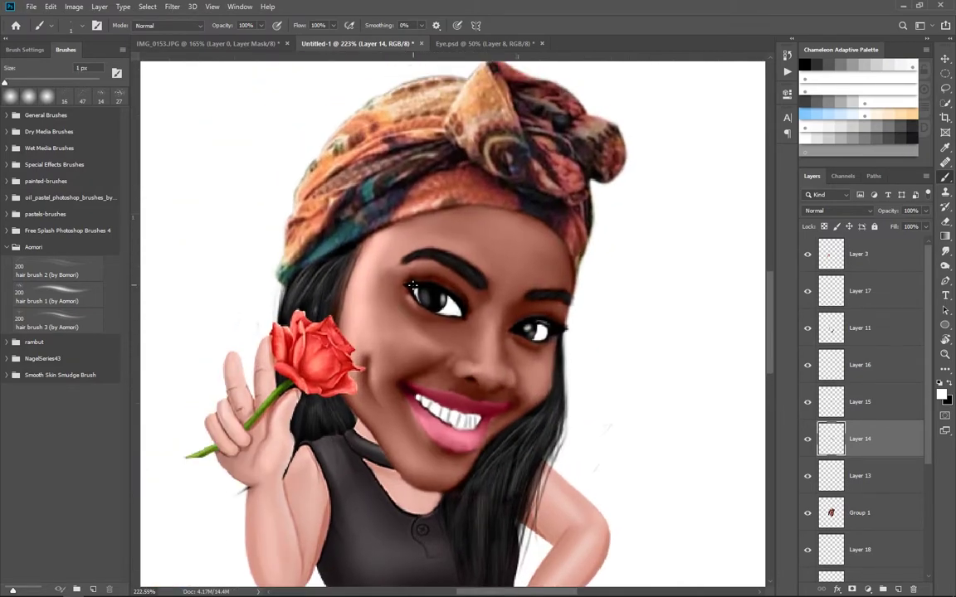
pyautogui.scroll(-2, 452, 315)
pyautogui.scroll(2, 451, 324)
pyautogui.scroll(-1, 444, 340)
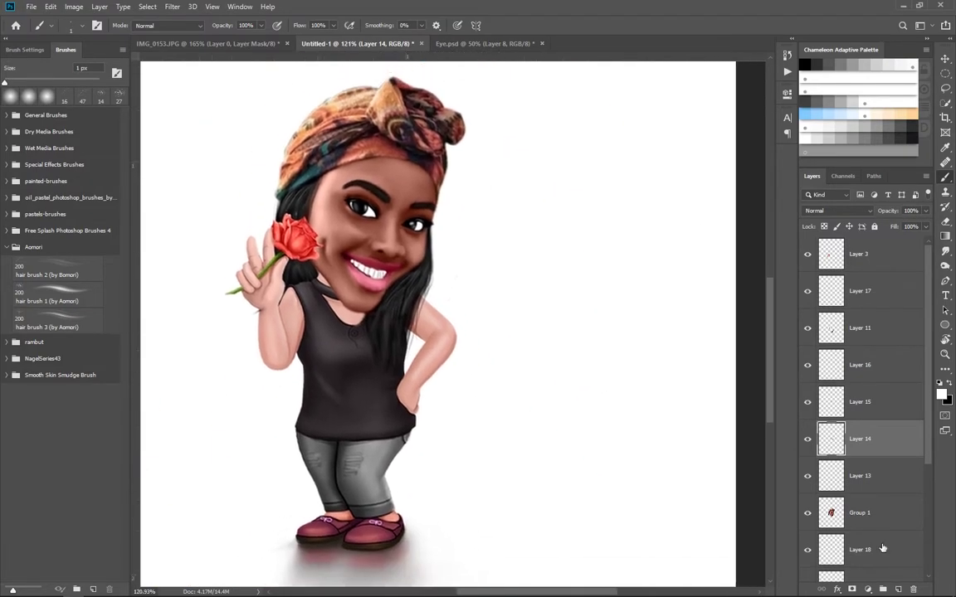
pyautogui.moveTo(700, 211); pyautogui.dragTo(709, 183)
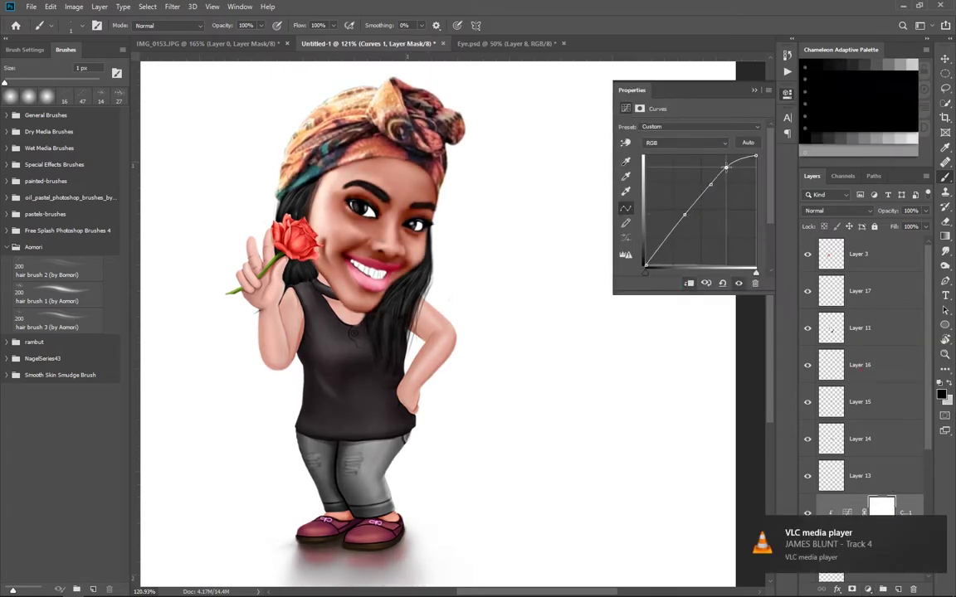
pyautogui.click(599, 331)
pyautogui.scroll(-2, 565, 280)
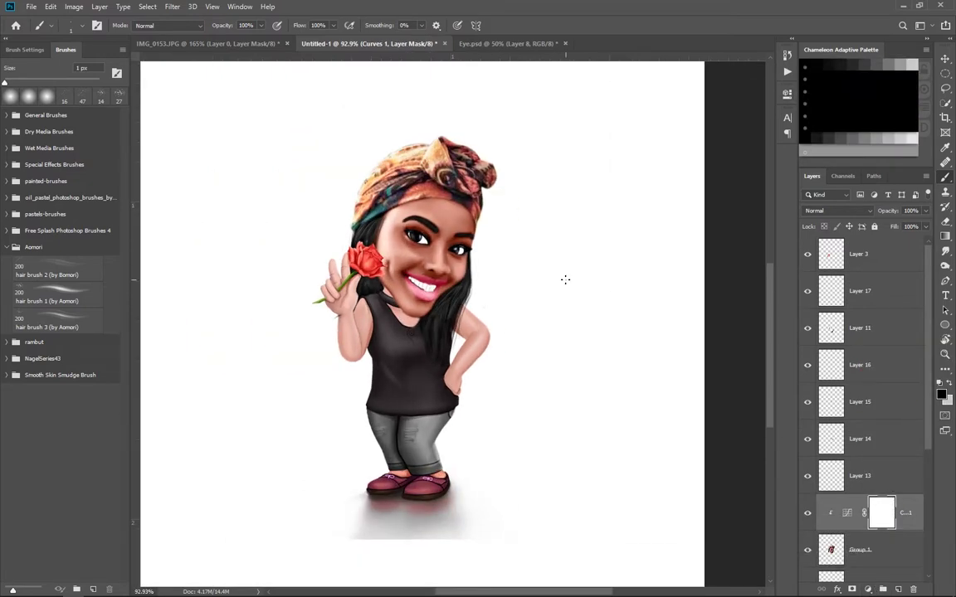
pyautogui.scroll(1, 472, 381)
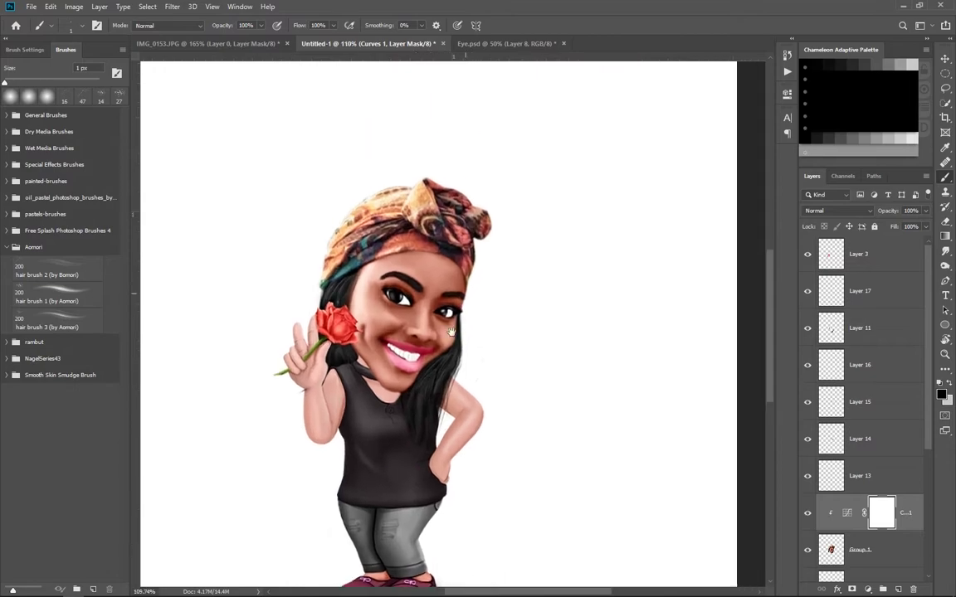
# - Search Google Images for 'cloth texture' and preview a floral fabric result
pyautogui.click(137, 587)
pyautogui.write('cloth t')
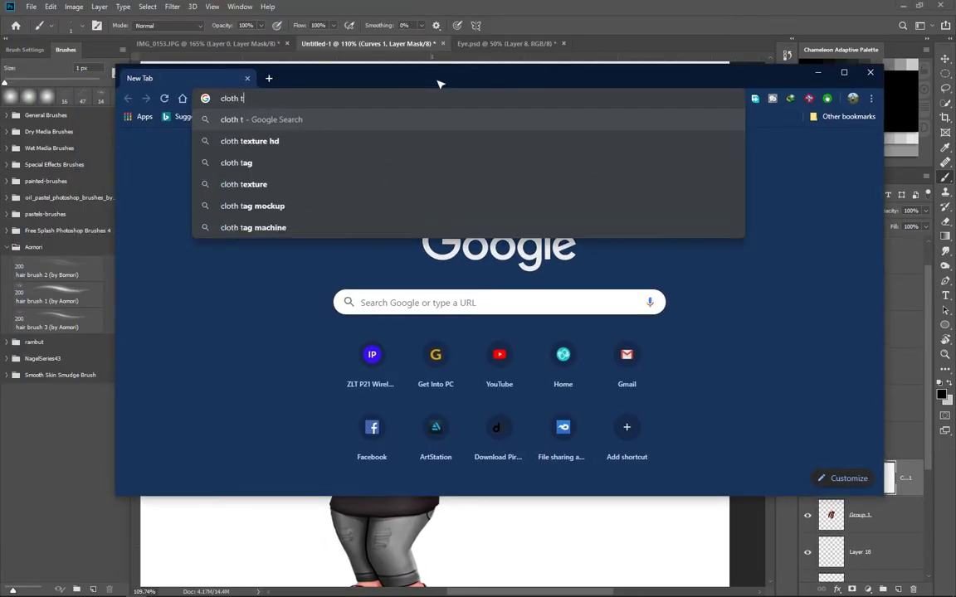
pyautogui.write('exture')
pyautogui.press('Return')
pyautogui.click(267, 183)
pyautogui.scroll(-10, 497, 331)
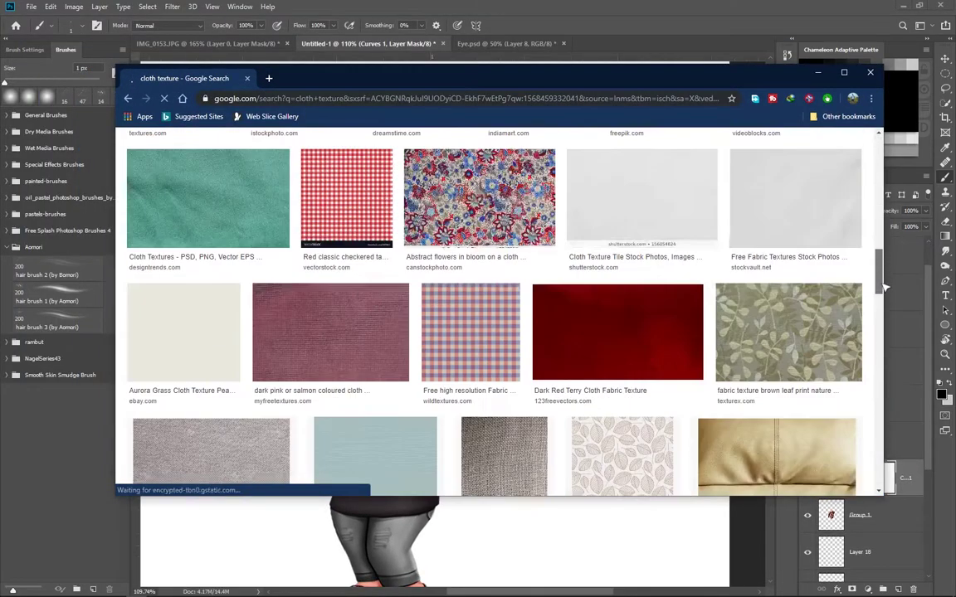
pyautogui.scroll(1, 498, 332)
pyautogui.click(479, 278)
pyautogui.scroll(10, 399, 162)
# - Search 'colored cloth texture' and open the multicoloured dotted fabric image's save options
pyautogui.tripleClick(237, 152)
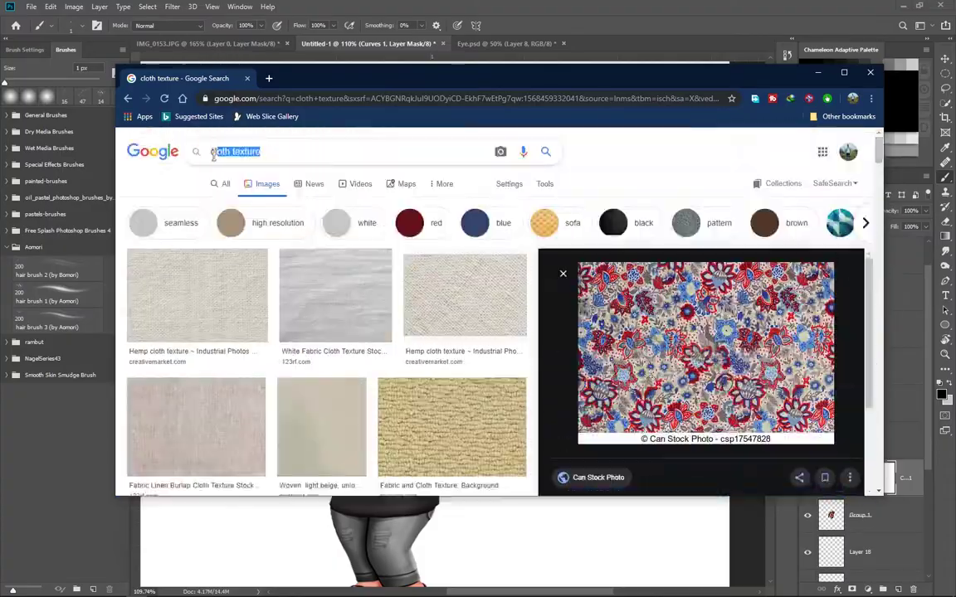
pyautogui.write('colored cloth texture')
pyautogui.press('Return')
pyautogui.scroll(-10, 886, 253)
pyautogui.moveTo(879, 253); pyautogui.dragTo(879, 318)
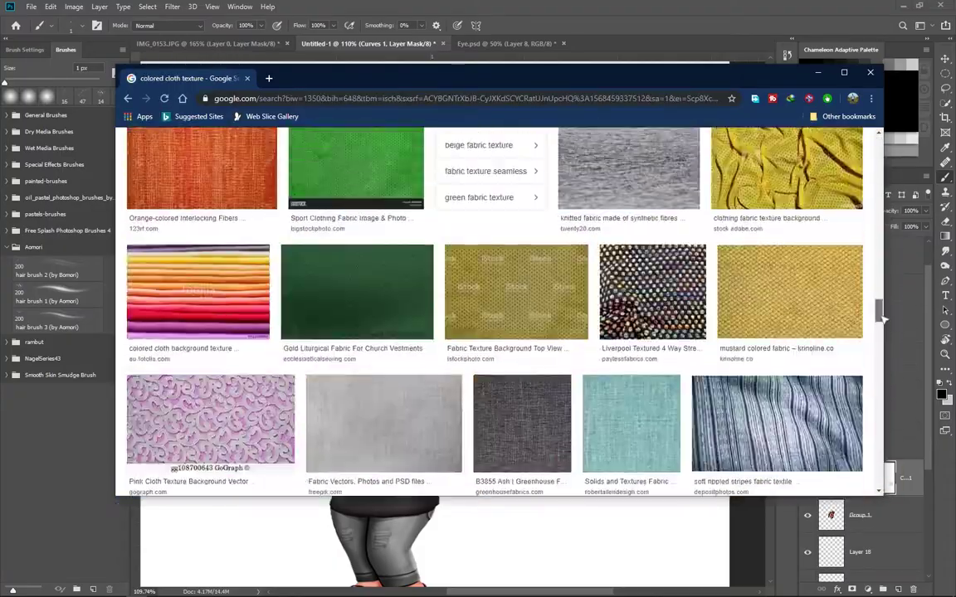
pyautogui.click(652, 307)
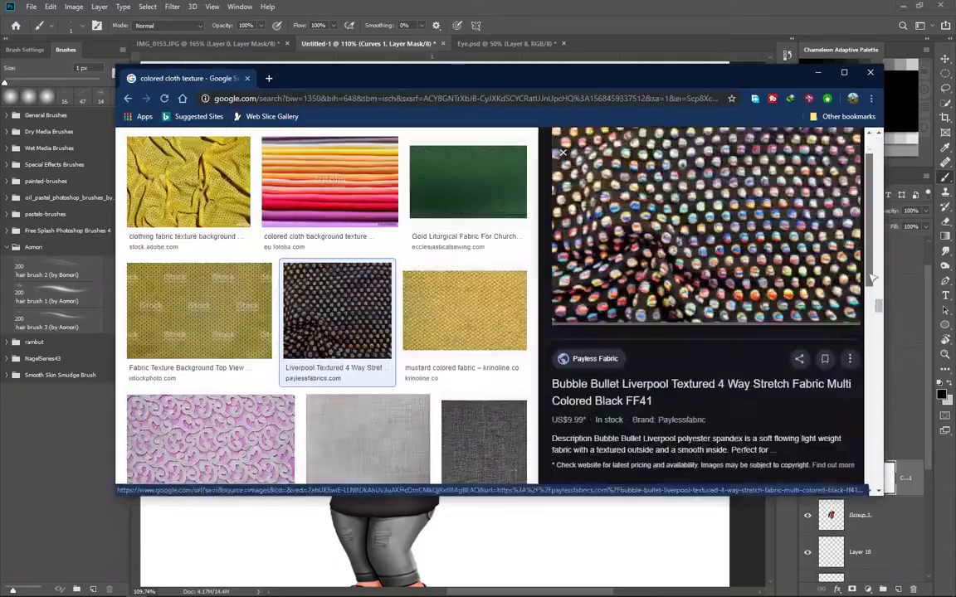
pyautogui.rightClick(641, 218)
pyautogui.click(688, 329)
# - Save the dotted fabric image to disk
pyautogui.click(407, 318)
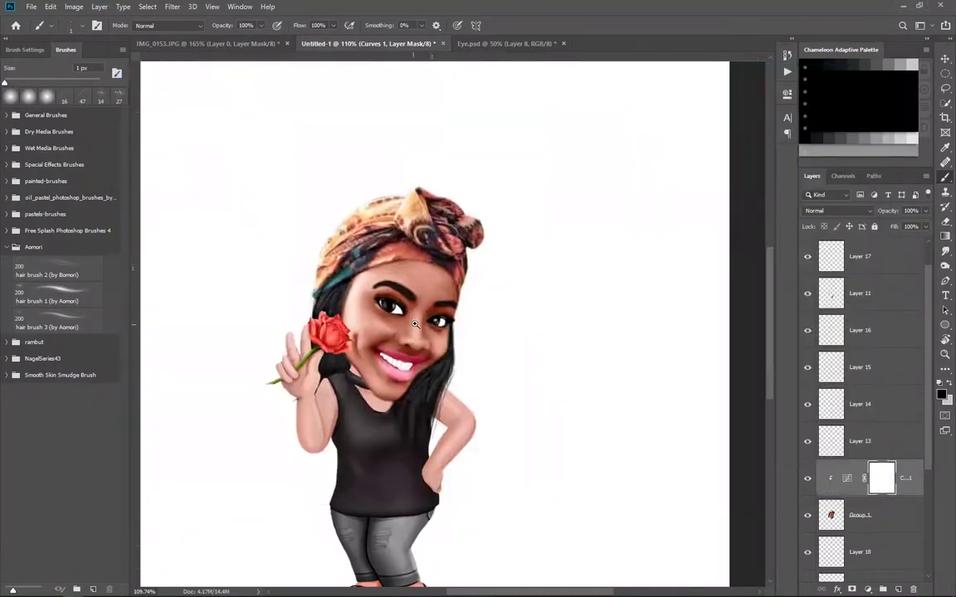
pyautogui.scroll(2, 260, 297)
pyautogui.scroll(2, 260, 297)
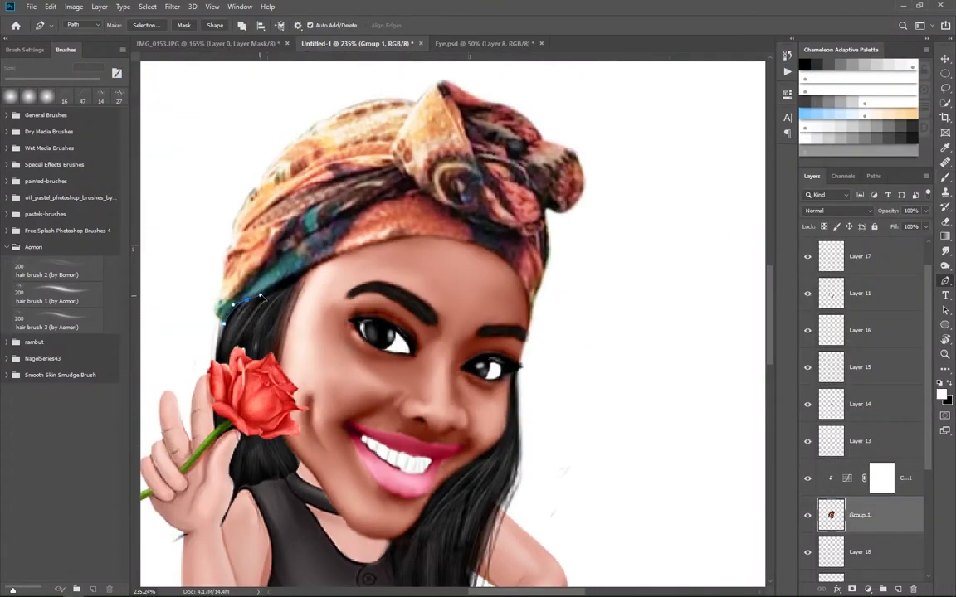
# - Trace the head wrap outline and copy it to its own layer
pyautogui.click(550, 266)
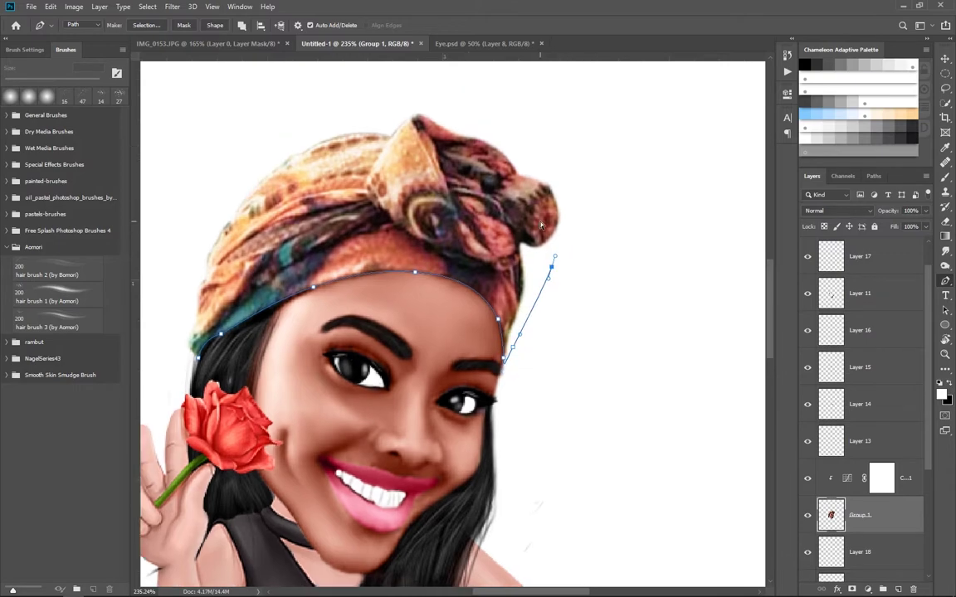
pyautogui.hotkey('ctrl', 'Return')
pyautogui.hotkey('ctrl', 'j')
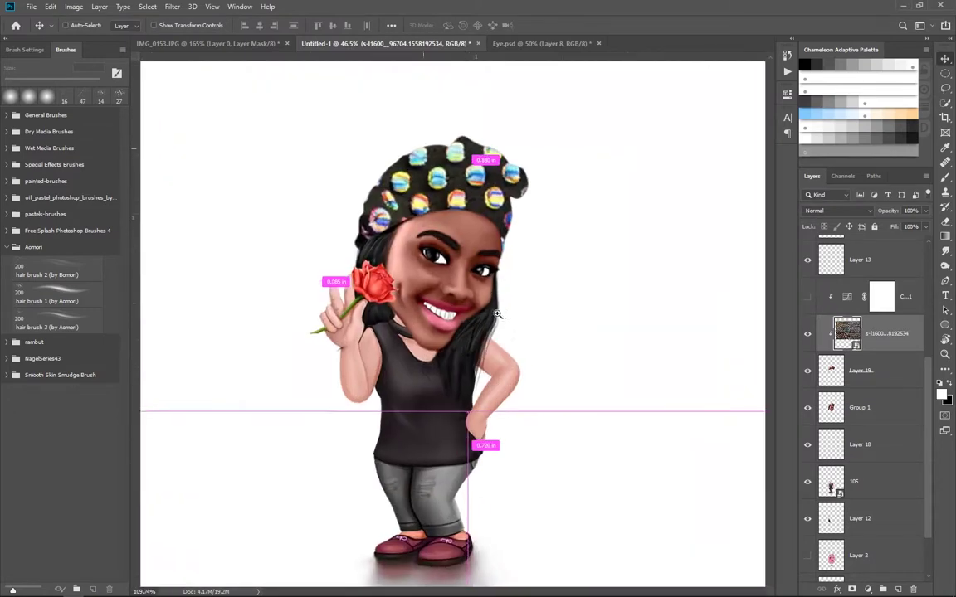
# - Scale the fabric image over the head wrap and blend it in Multiply mode
pyautogui.moveTo(608, 175); pyautogui.dragTo(514, 242)
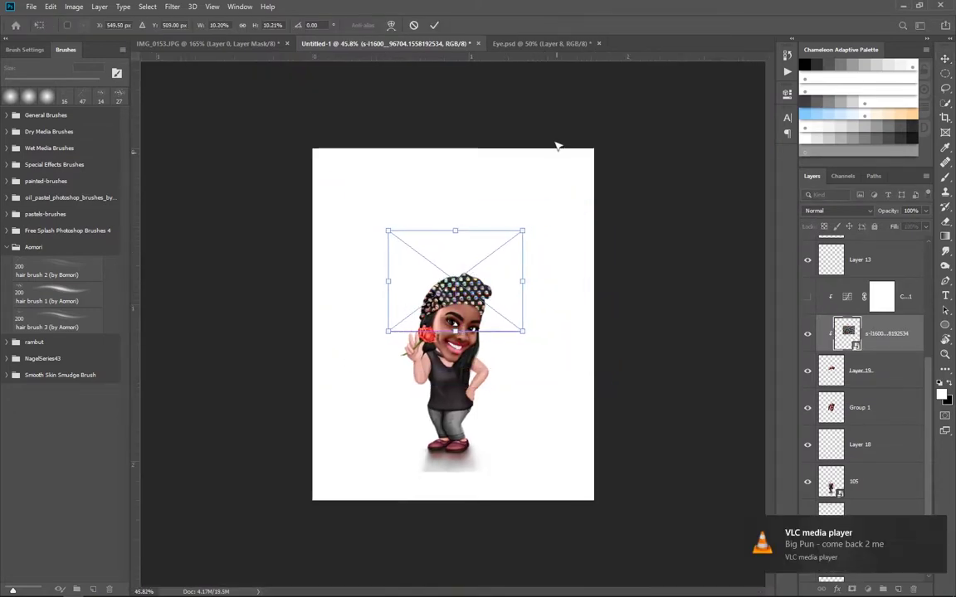
pyautogui.press('Return')
pyautogui.scroll(5, 508, 284)
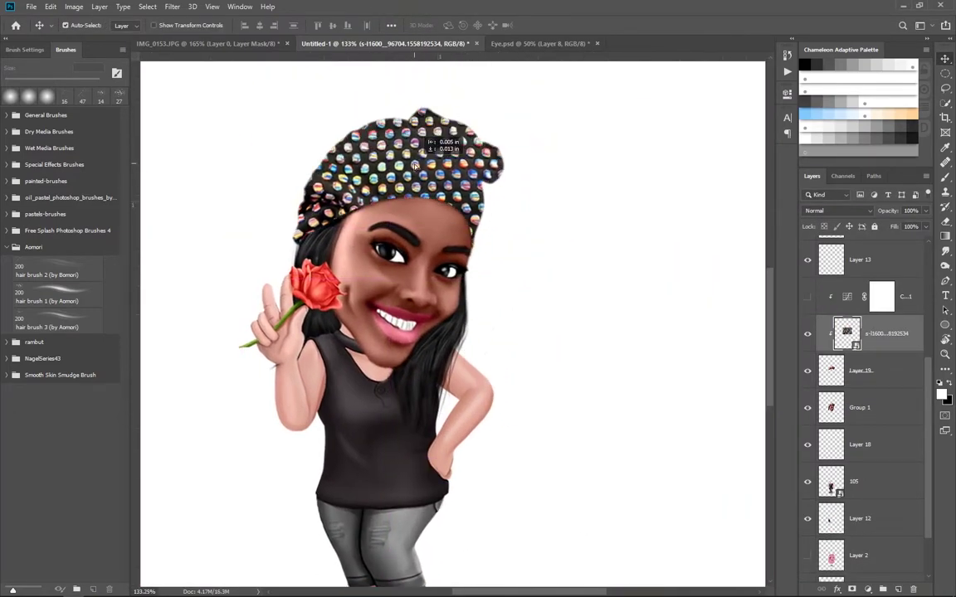
pyautogui.click(836, 211)
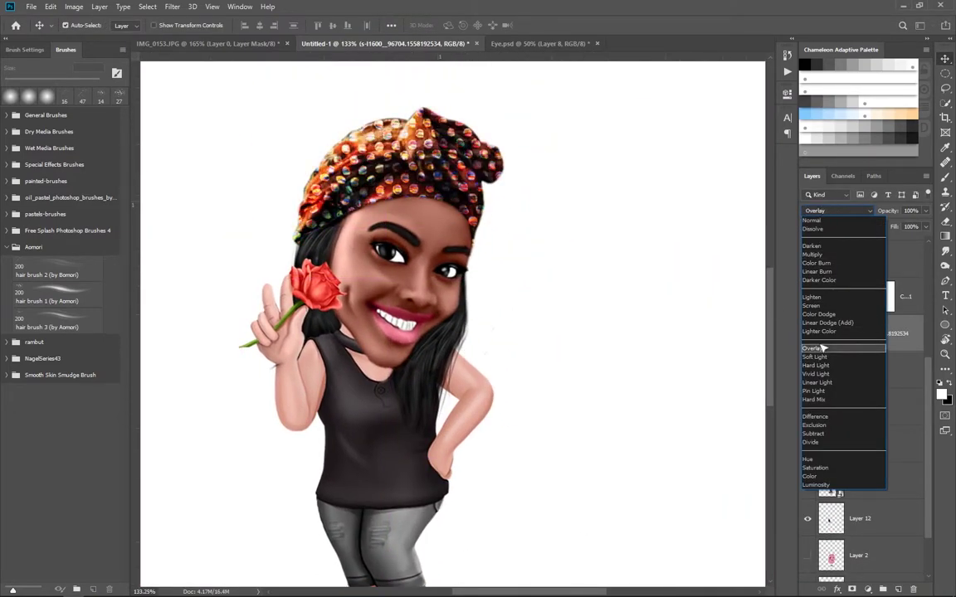
pyautogui.click(811, 254)
pyautogui.scroll(-2, 555, 354)
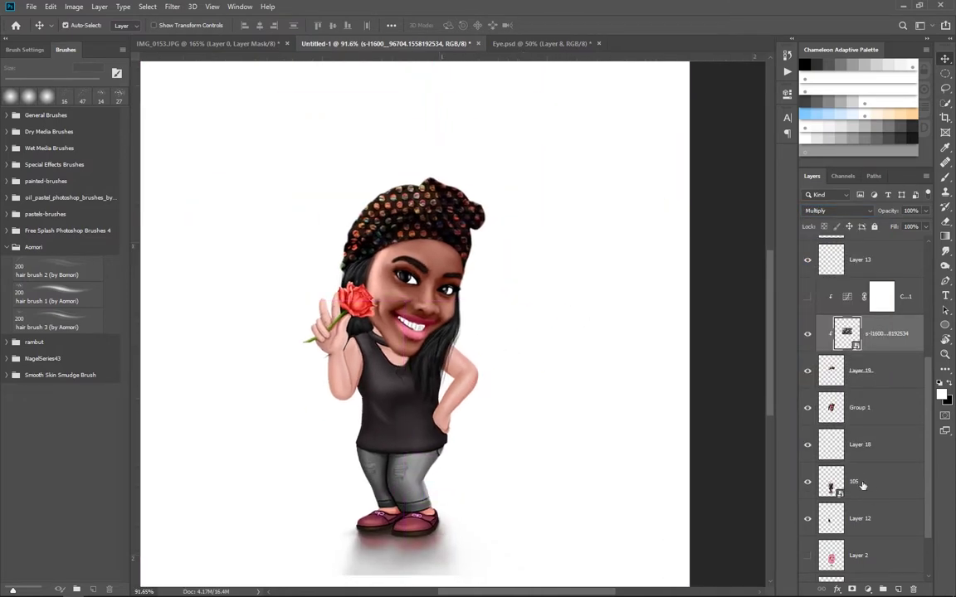
# - Add a brightening Curves 2 layer and select the fabric, Layer 19 and Group 1
pyautogui.click(868, 589)
pyautogui.click(884, 442)
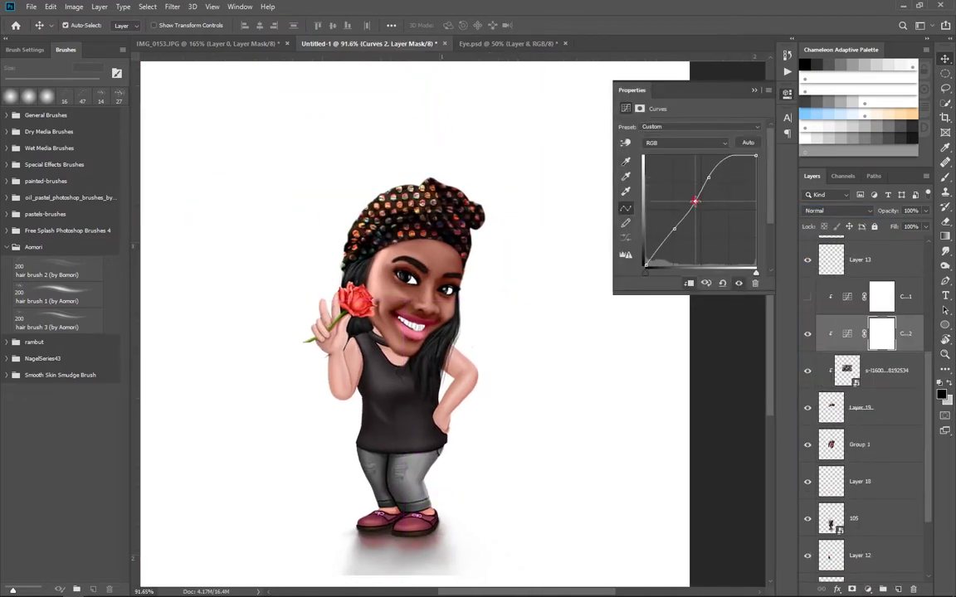
pyautogui.click(847, 370)
pyautogui.scroll(-1, 510, 379)
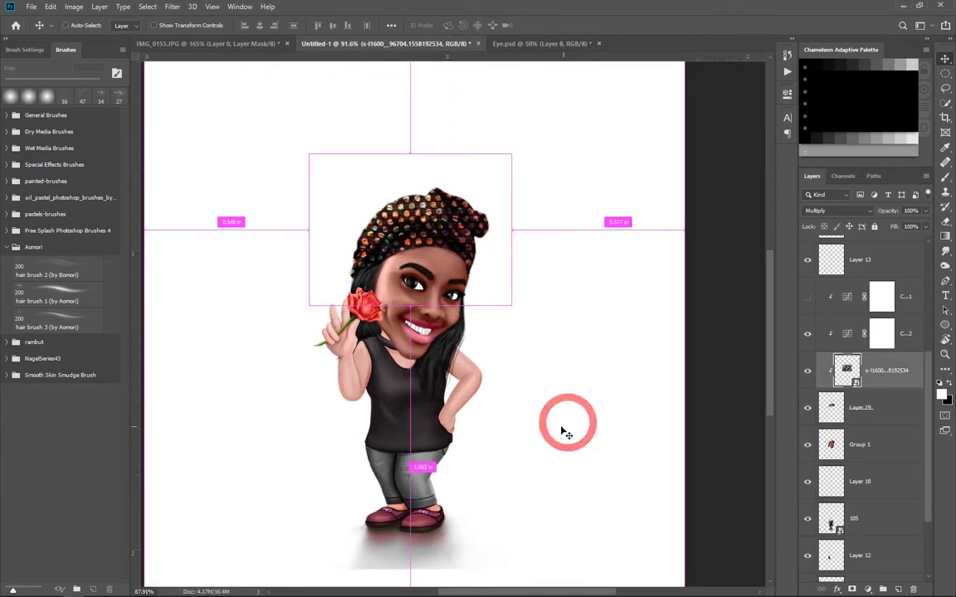
pyautogui.keyDown('shift'); pyautogui.click(861, 420); pyautogui.keyUp('shift')
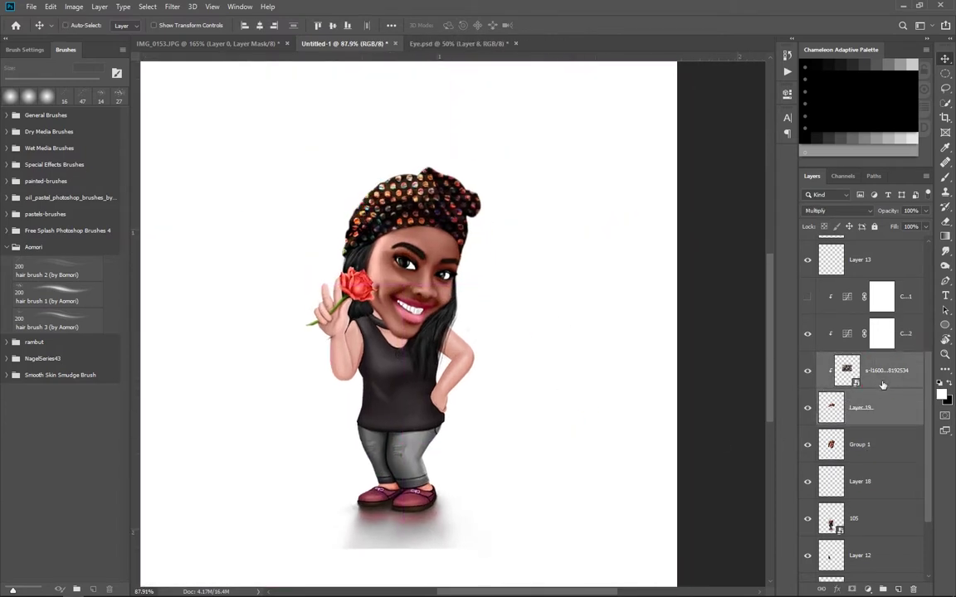
# - Group the head-wrap layers into a collapsed Group 2 and fit the image on screen
pyautogui.hotkey('ctrl', 'g')
pyautogui.click(820, 390)
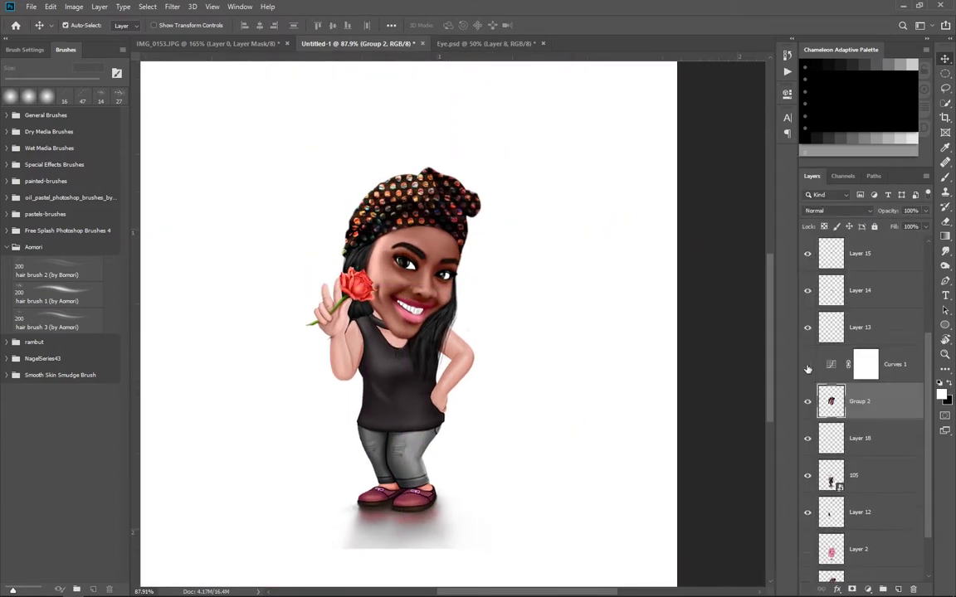
pyautogui.hotkey('ctrl', '0')
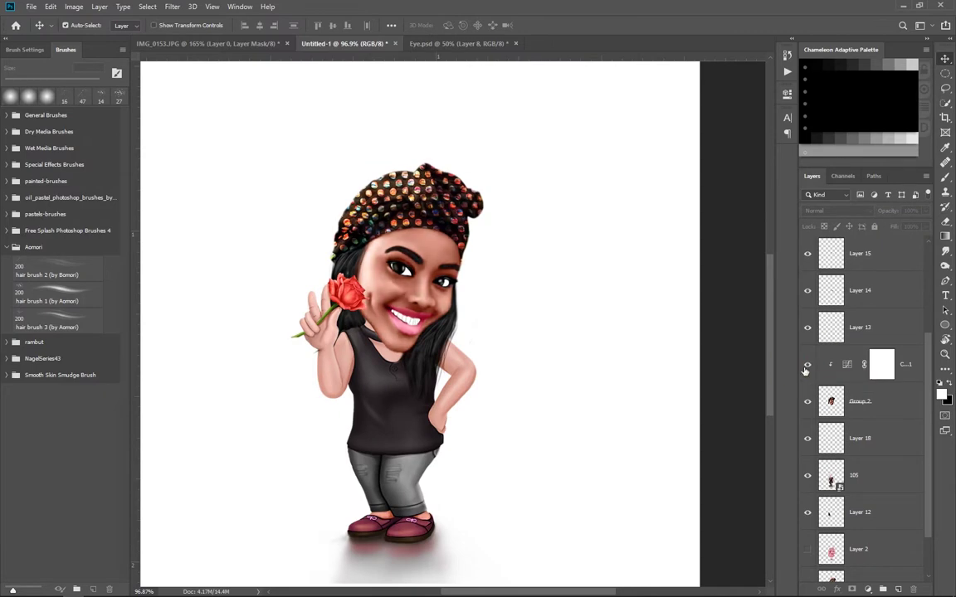
pyautogui.scroll(2, 458, 316)
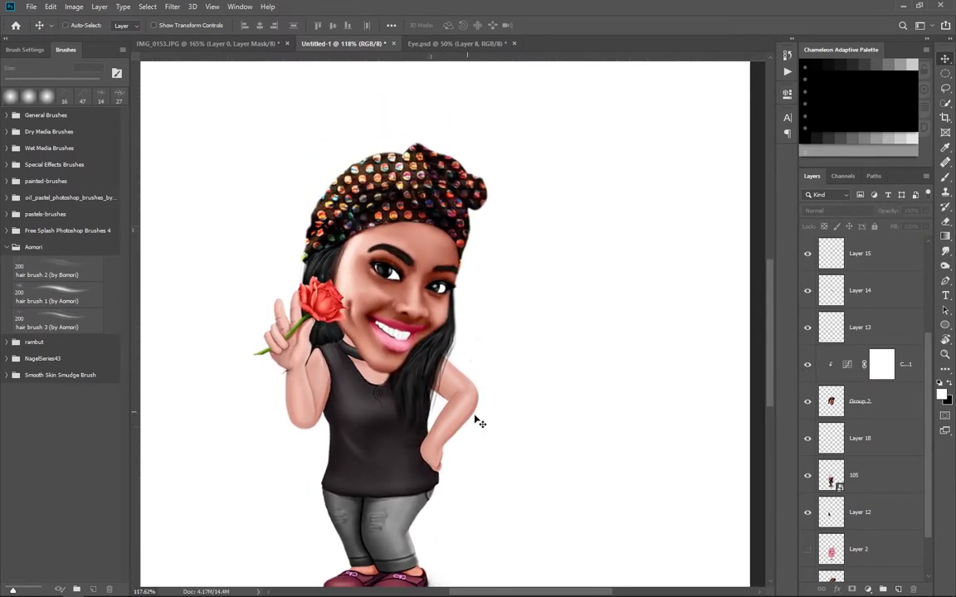
pyautogui.scroll(-2, 497, 414)
# - Duplicate the Curves 1 adjustment at 65% opacity with an inverted black mask
pyautogui.click(880, 364)
pyautogui.hotkey('ctrl', 'j')
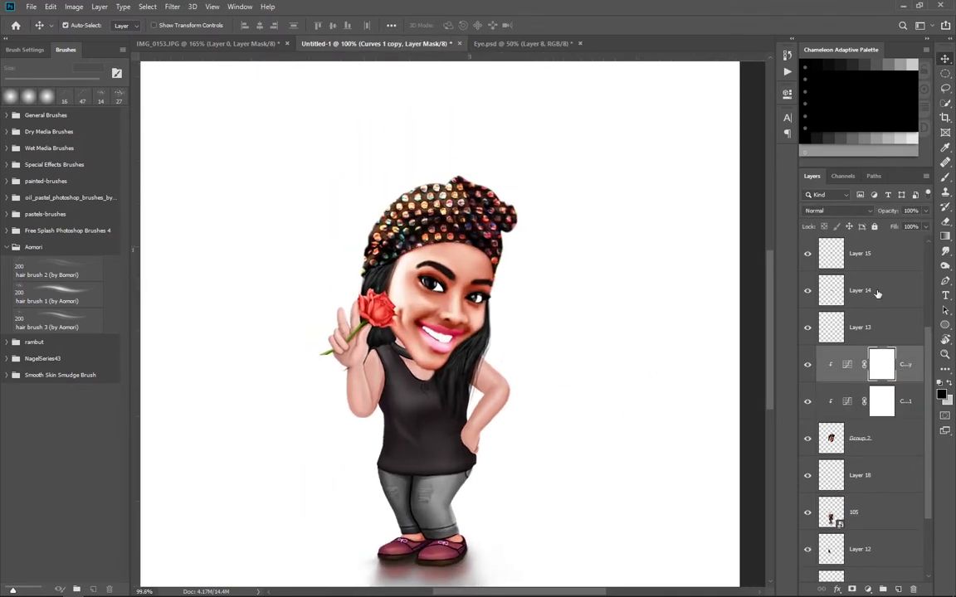
pyautogui.write('70')
pyautogui.press('6')
pyautogui.press('5')
pyautogui.hscroll(1, 581, 382)
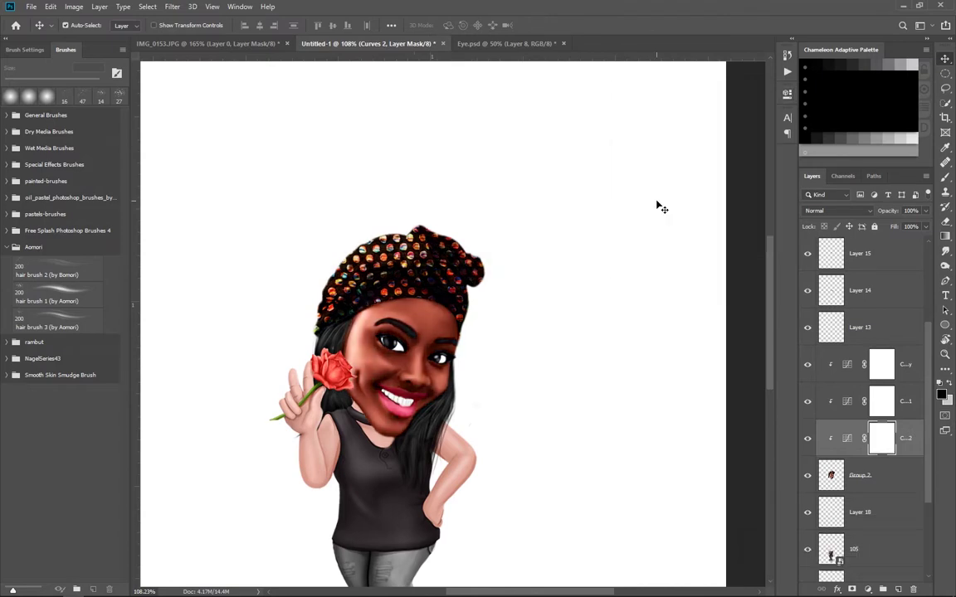
pyautogui.scroll(3, 398, 149)
pyautogui.hotkey('ctrl', 'i')
# - Set up a white brush using the second brush preset
pyautogui.press('b')
pyautogui.rightClick(735, 367)
pyautogui.press('Escape')
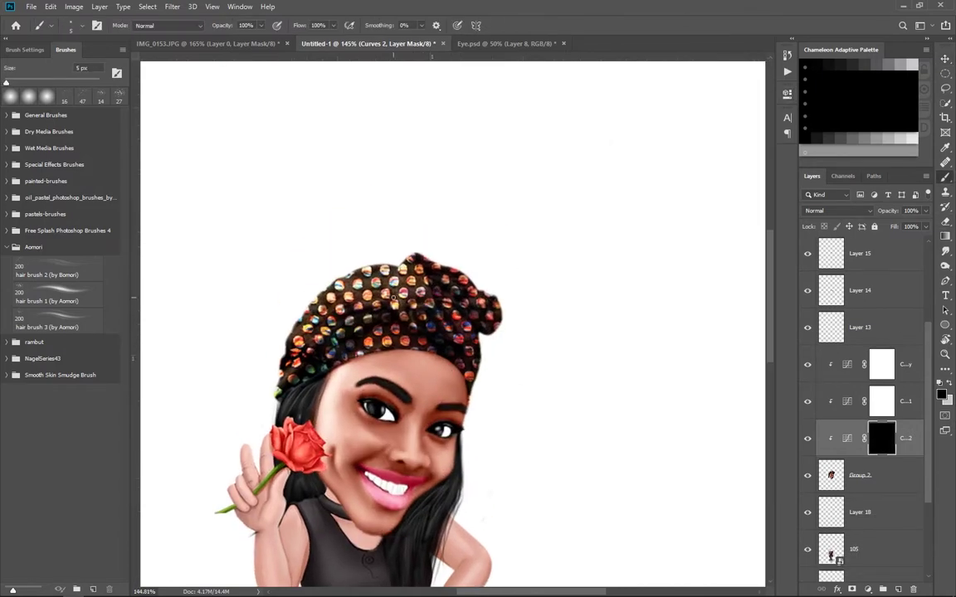
pyautogui.press('x')
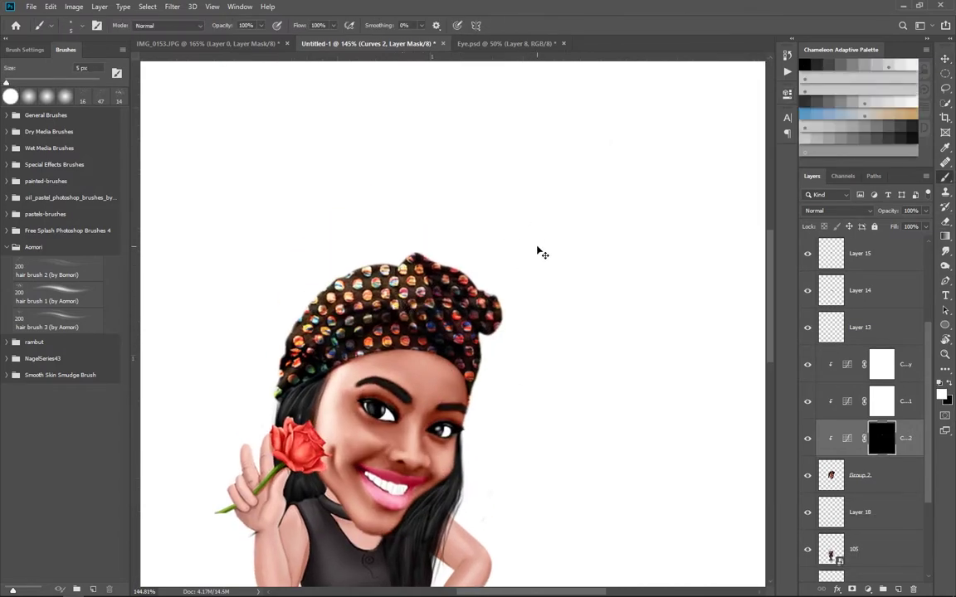
pyautogui.rightClick(539, 253)
pyautogui.doubleClick(579, 330)
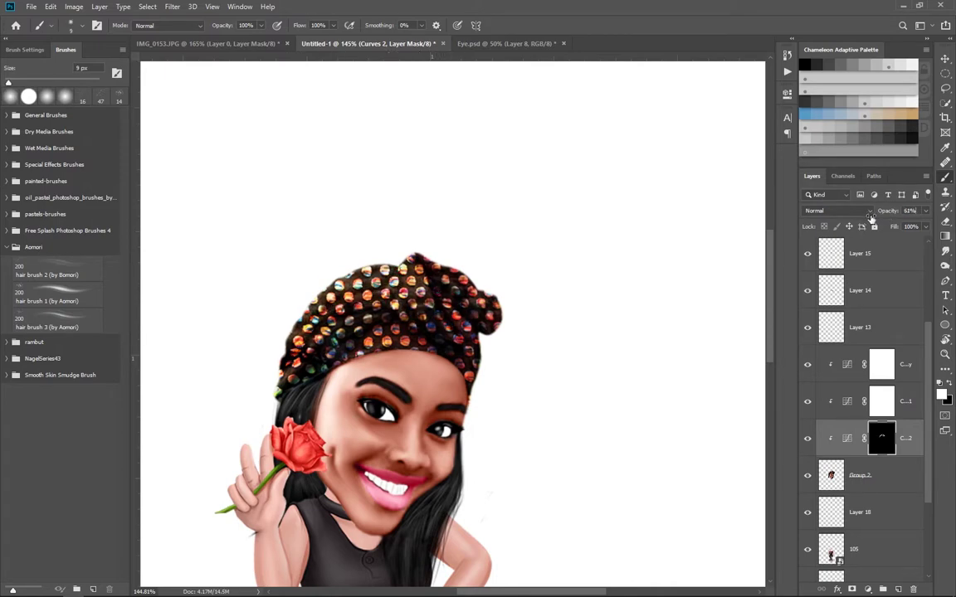
pyautogui.scroll(-3, 506, 243)
pyautogui.scroll(1, 489, 325)
pyautogui.scroll(2, 489, 324)
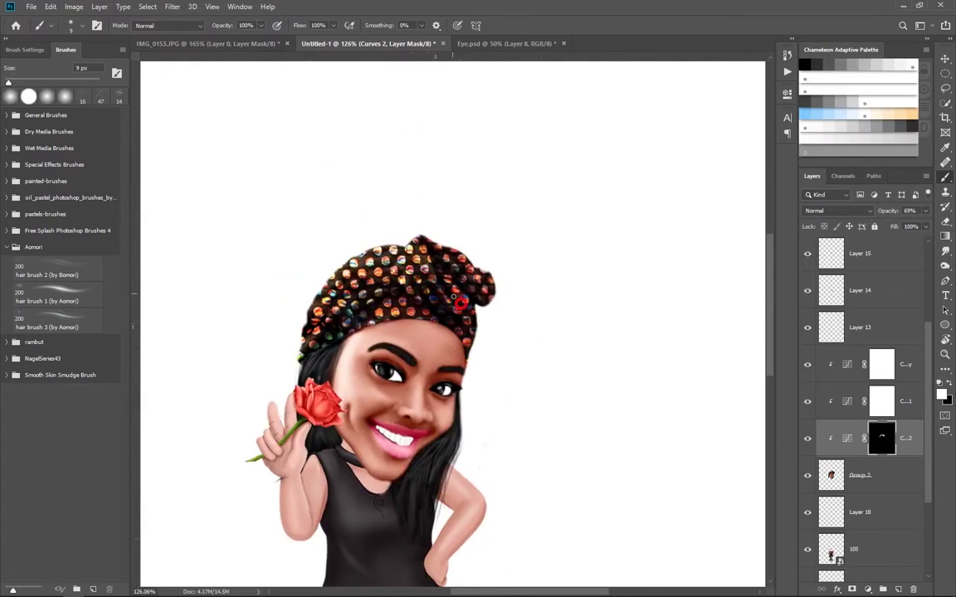
pyautogui.scroll(-2, 463, 287)
pyautogui.scroll(1, 363, 274)
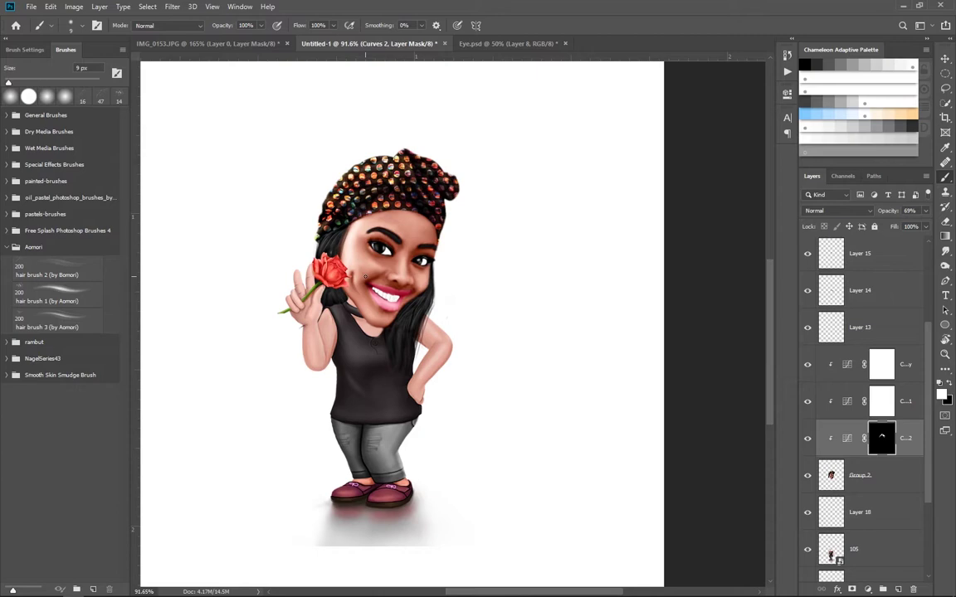
pyautogui.scroll(1, 465, 274)
pyautogui.scroll(-1, 505, 341)
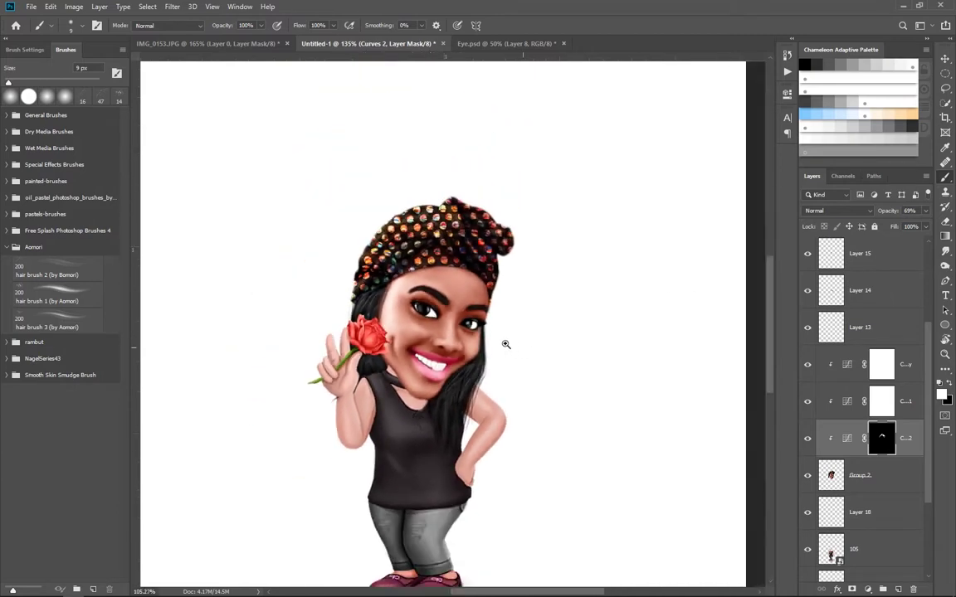
pyautogui.scroll(2, 548, 282)
# - Merge Group 2 and its clipped Curves layers into the single layer Curves 1 copy
pyautogui.hotkey('ctrl', 'e')
pyautogui.scroll(1, 515, 371)
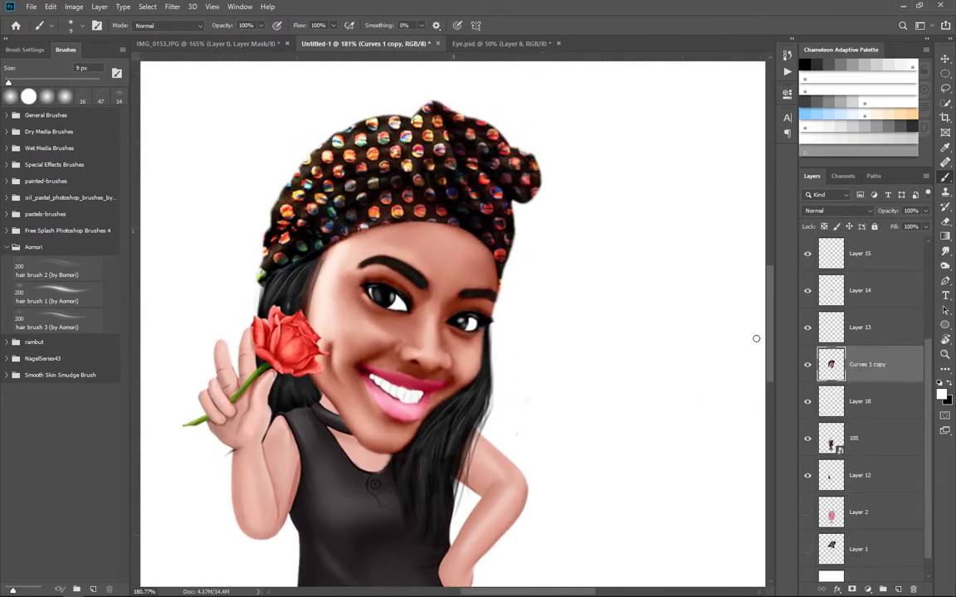
pyautogui.hotkey('ctrl', 'shift', 'n')
# - Confirm a new 50% grey Overlay layer and pick the Dodge tool
pyautogui.press('Return')
pyautogui.scroll(1, 531, 335)
pyautogui.press('o')
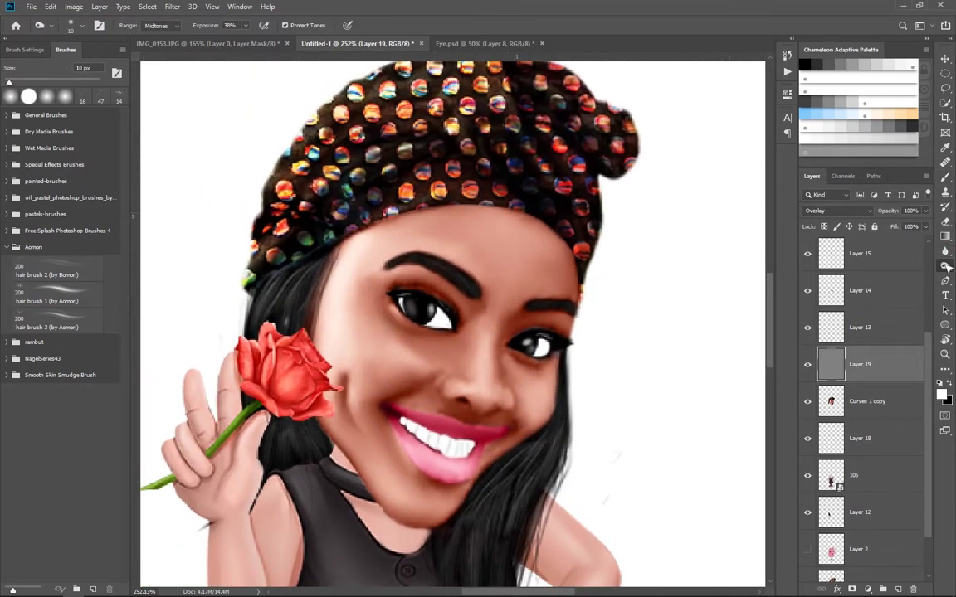
pyautogui.scroll(1, 398, 351)
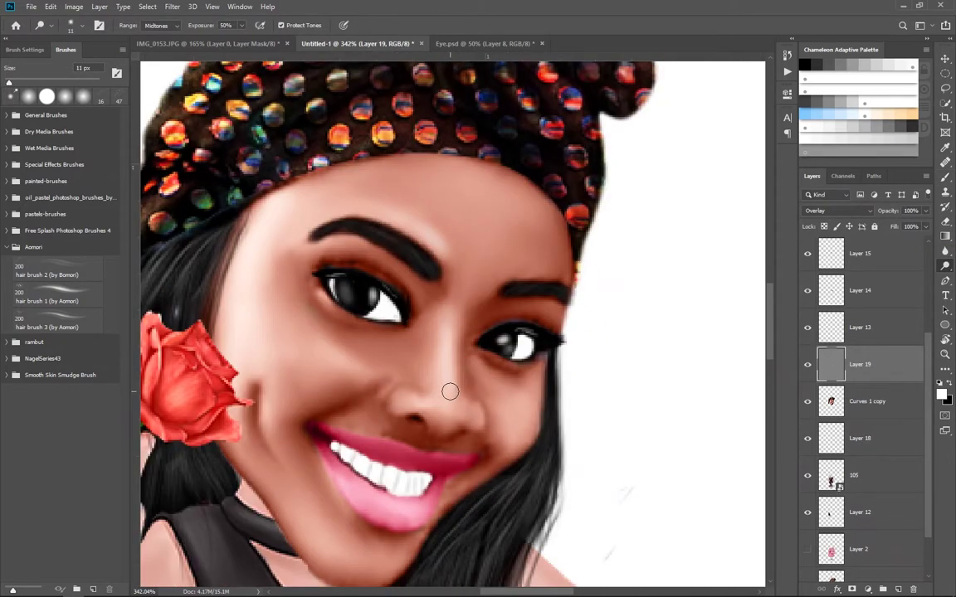
# - Dodge both cheeks and the chin area to lighten the skin
pyautogui.moveTo(508, 400); pyautogui.dragTo(526, 431)
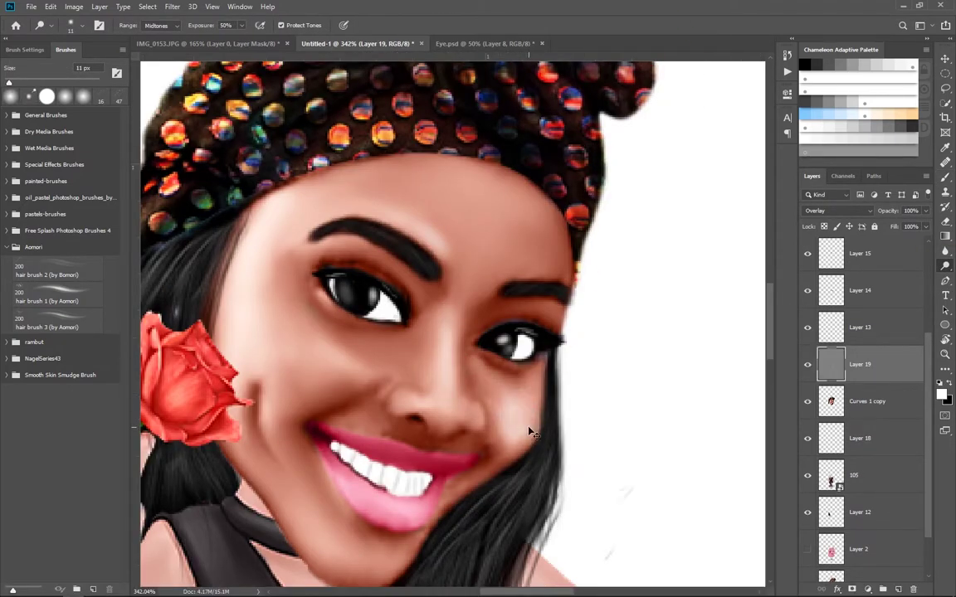
pyautogui.moveTo(465, 356); pyautogui.dragTo(498, 390)
pyautogui.moveTo(278, 295); pyautogui.dragTo(328, 353)
pyautogui.scroll(-2, 287, 443)
pyautogui.moveTo(287, 443); pyautogui.dragTo(310, 486)
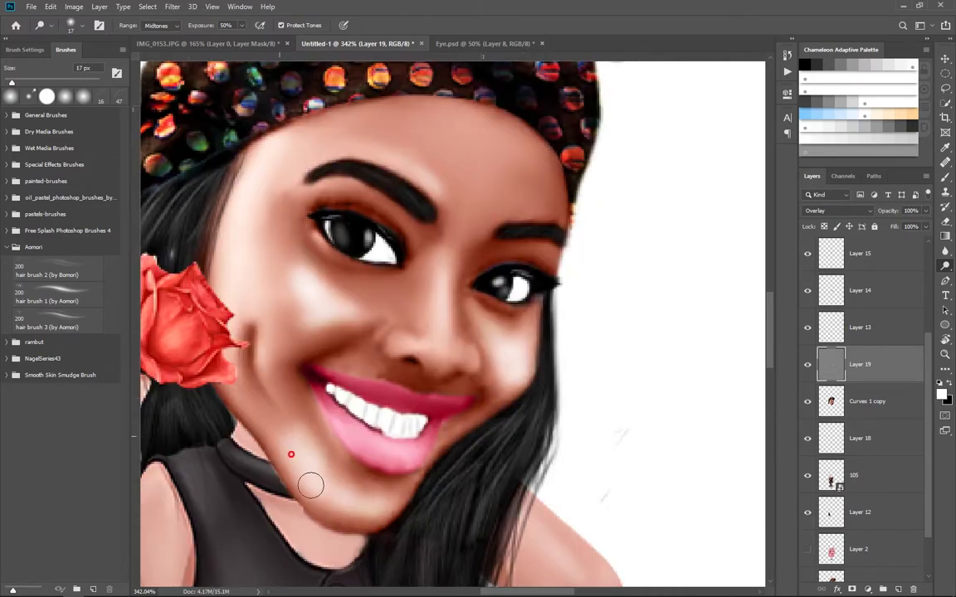
pyautogui.scroll(2, 283, 315)
pyautogui.scroll(2, 337, 313)
pyautogui.hscroll(4, 461, 365)
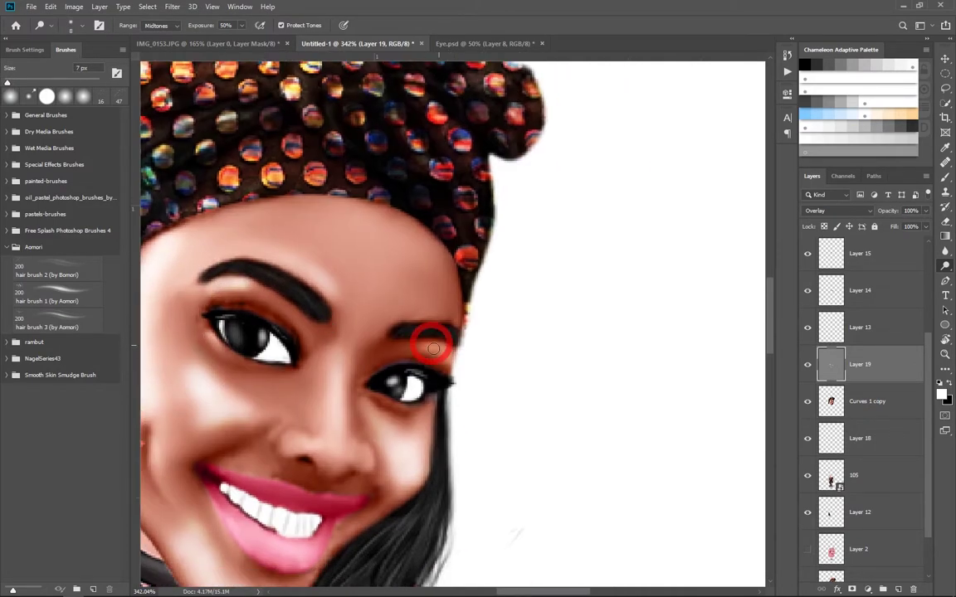
pyautogui.scroll(-2, 426, 331)
pyautogui.scroll(1, 381, 400)
# - Shrink the dodge brush and lower the Overlay layer's opacity to 43%
pyautogui.moveTo(398, 282); pyautogui.dragTo(400, 345)
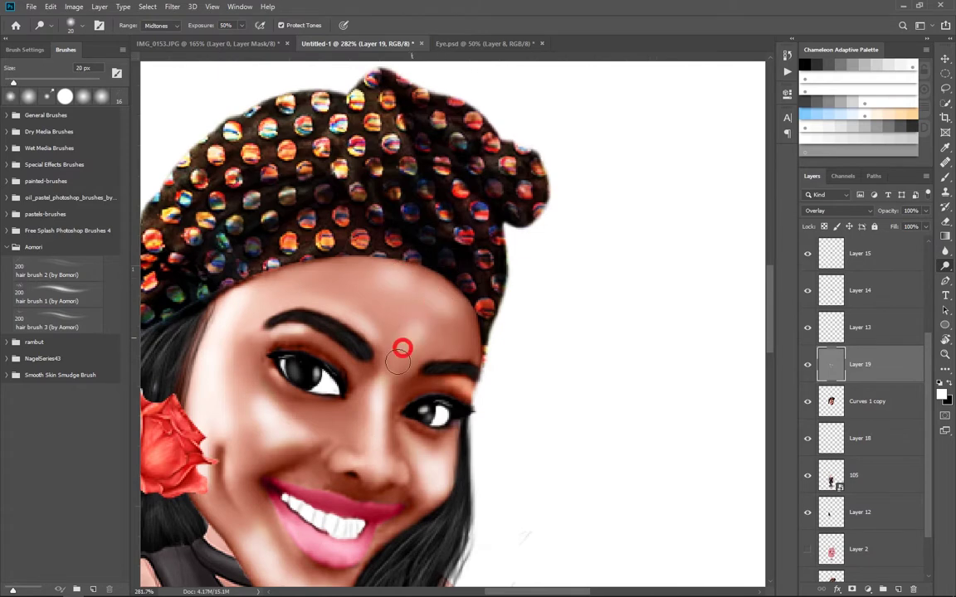
pyautogui.scroll(-2, 380, 309)
pyautogui.hscroll(-3, 380, 309)
pyautogui.scroll(-1, 360, 268)
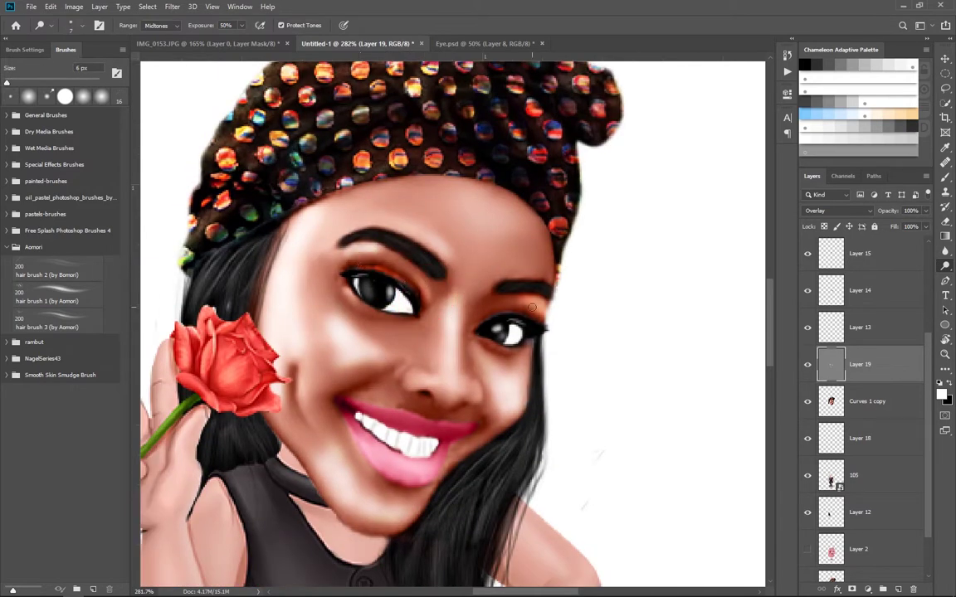
pyautogui.scroll(-2, 532, 308)
pyautogui.moveTo(886, 211); pyautogui.dragTo(865, 210)
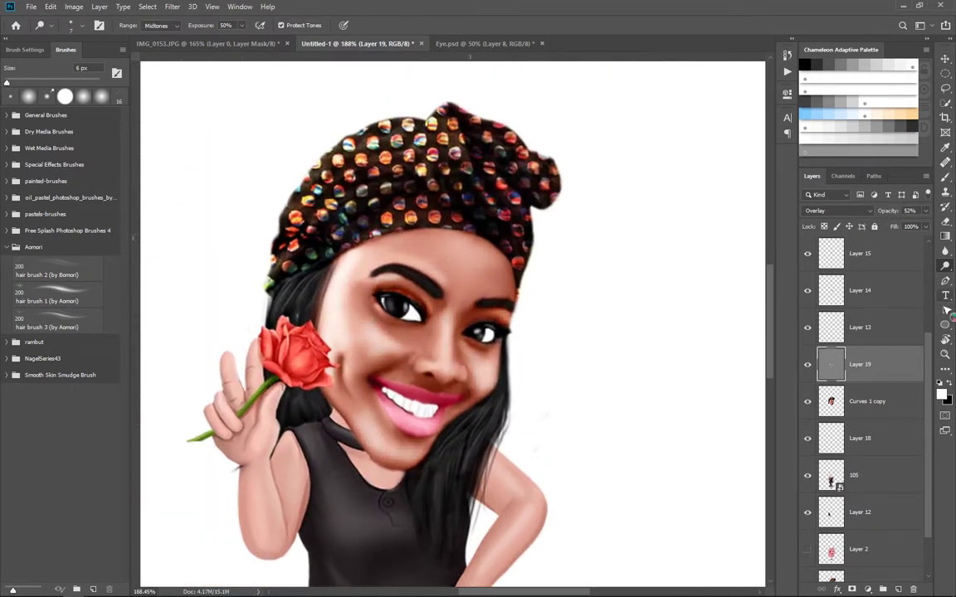
# - Switch briefly to Smudge, then back to Dodge to keep refining the face
pyautogui.press('r')
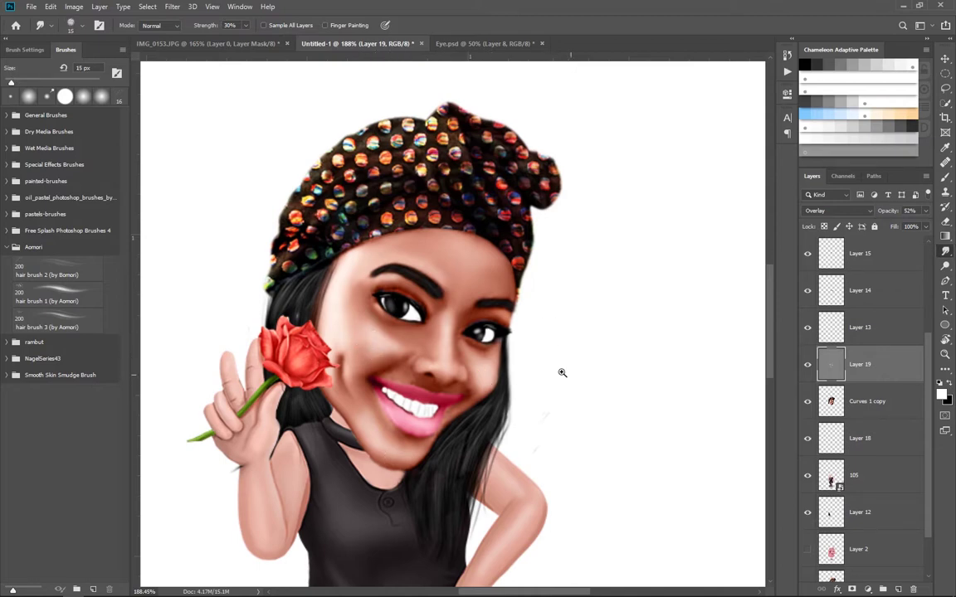
pyautogui.scroll(-5, 562, 372)
pyautogui.press('o')
pyautogui.scroll(2, 400, 321)
pyautogui.scroll(3, 401, 322)
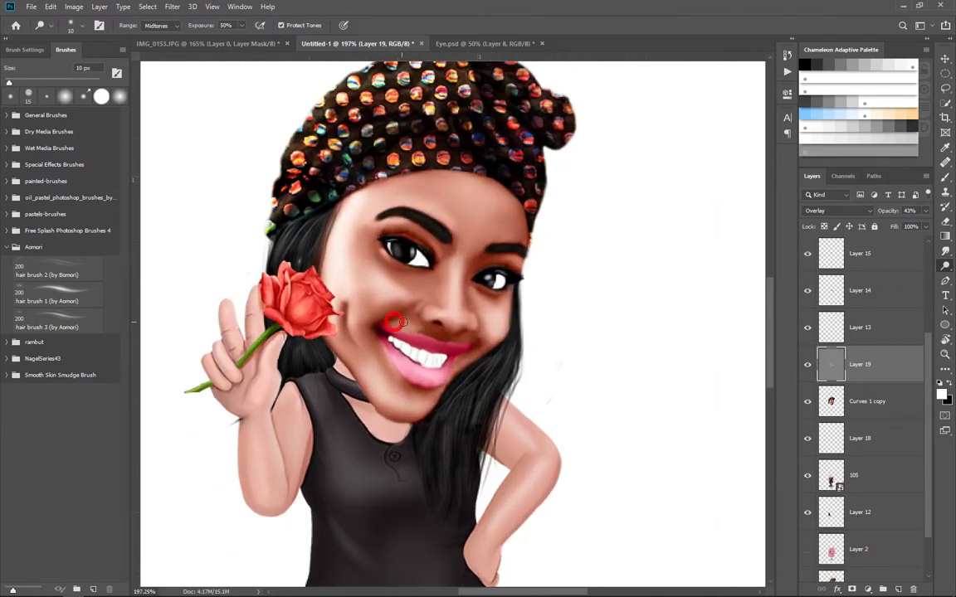
pyautogui.scroll(-2, 519, 352)
pyautogui.scroll(-2, 518, 353)
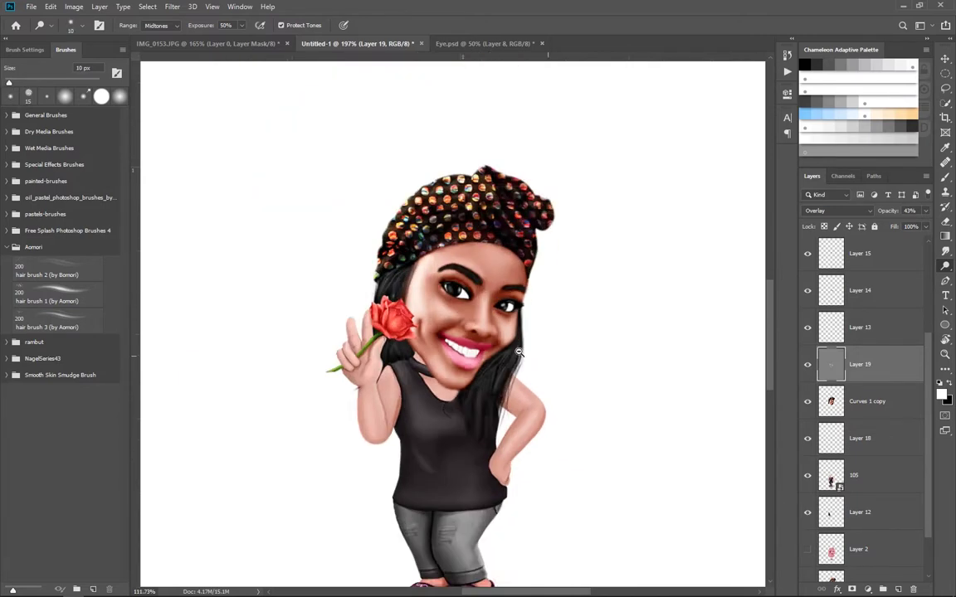
pyautogui.scroll(2, 518, 352)
pyautogui.scroll(2, 408, 324)
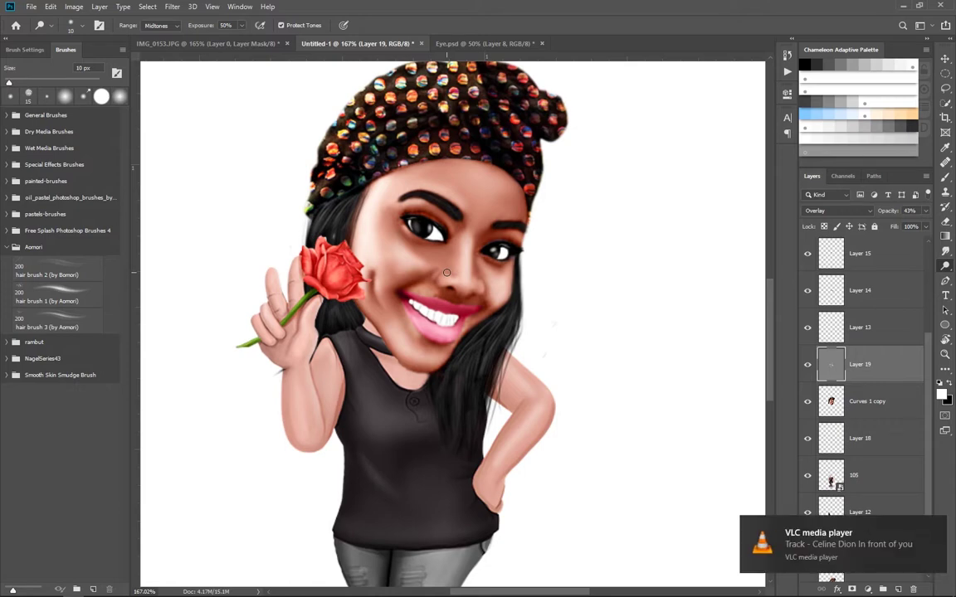
pyautogui.scroll(-3, 446, 274)
pyautogui.scroll(-3, 593, 431)
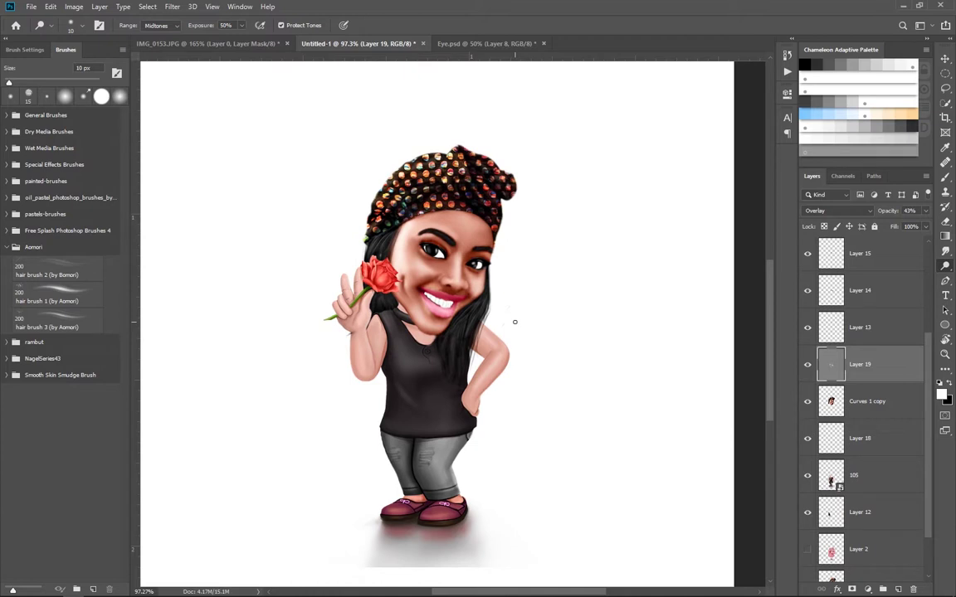
pyautogui.scroll(3, 454, 220)
# - Add new Layer 20 above Layer 19 and set up a small red brush
pyautogui.hotkey('ctrl', 'shift', 'alt', 'n')
pyautogui.press('b')
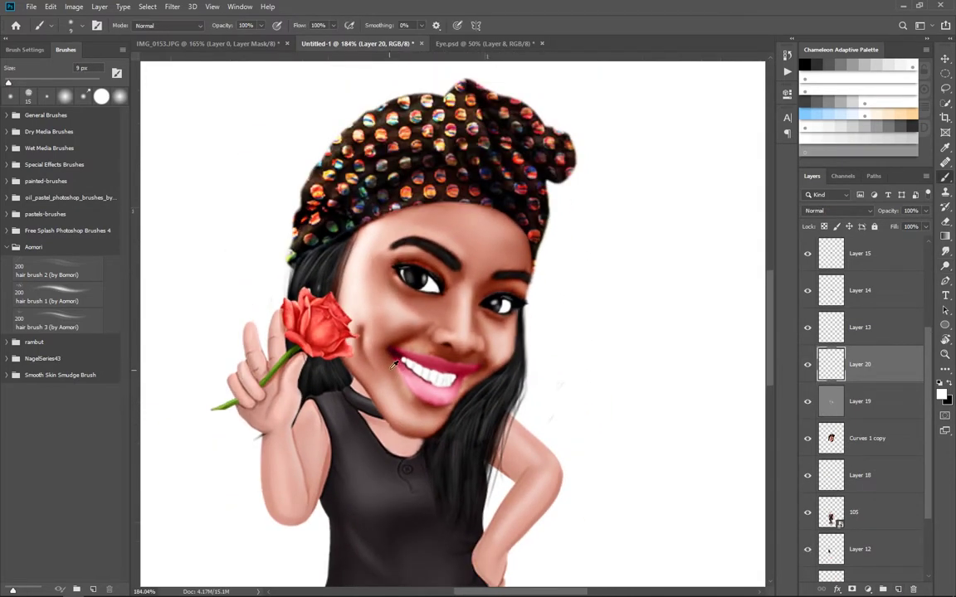
pyautogui.keyDown('alt'); pyautogui.click(342, 303); pyautogui.keyUp('alt')
pyautogui.scroll(2, 567, 314)
pyautogui.rightClick(567, 313)
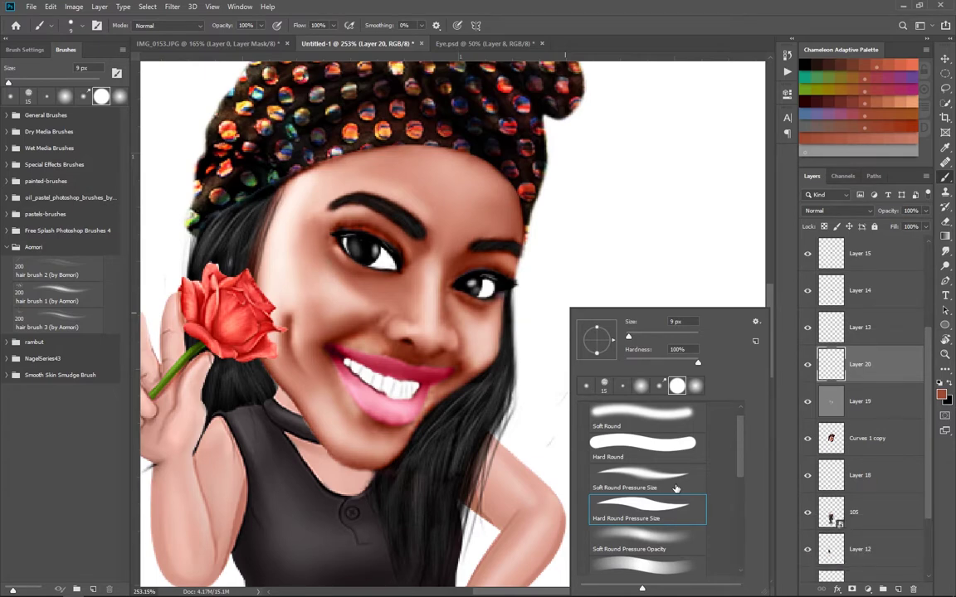
pyautogui.press('Escape')
pyautogui.press('[')
pyautogui.press('[')
pyautogui.press('[')
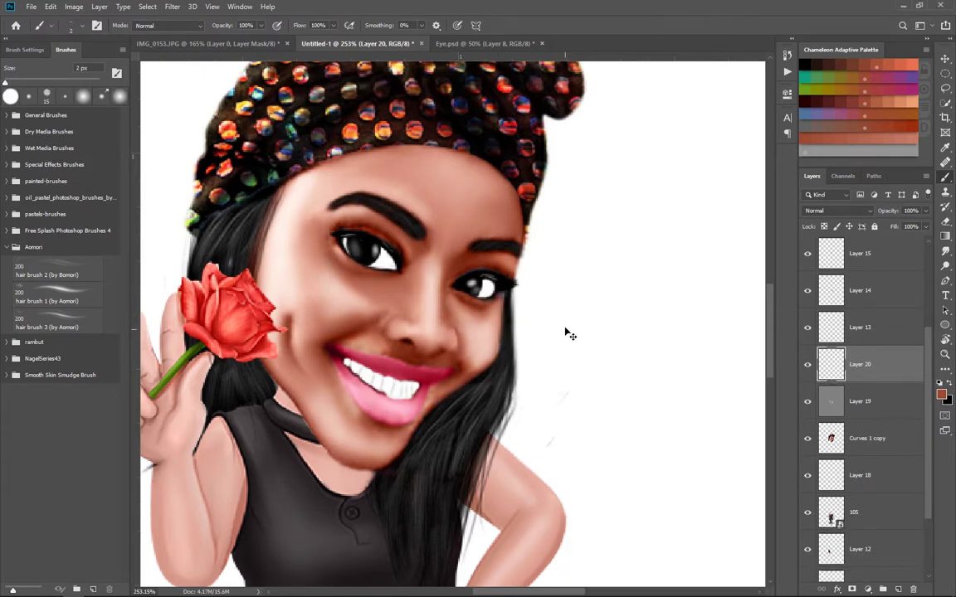
# - Choose a darker red foreground colour in the colour picker
pyautogui.click(941, 395)
pyautogui.press('Return')
pyautogui.scroll(2, 367, 337)
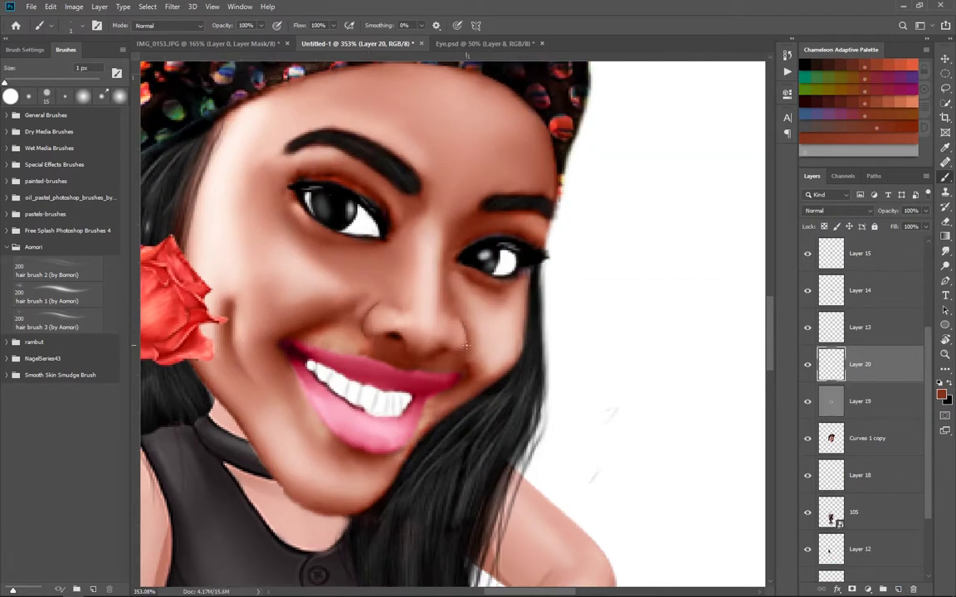
pyautogui.scroll(-2, 462, 345)
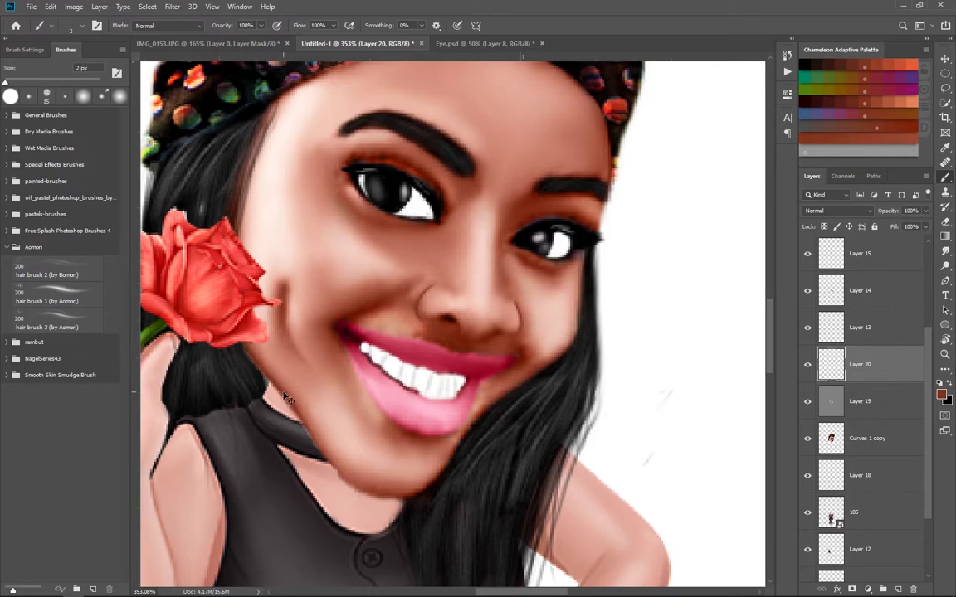
pyautogui.click(941, 395)
pyautogui.press('Return')
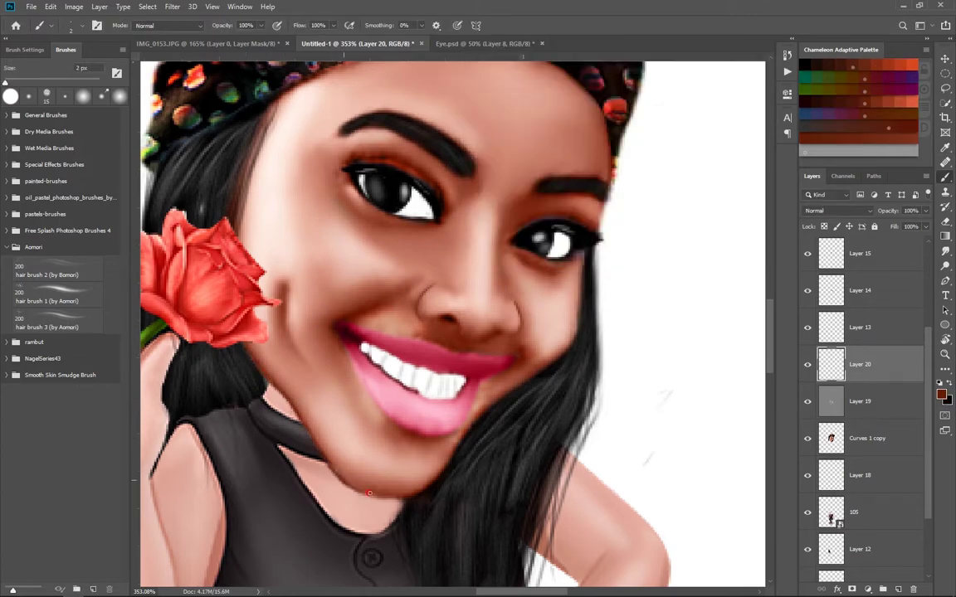
pyautogui.scroll(-3, 347, 479)
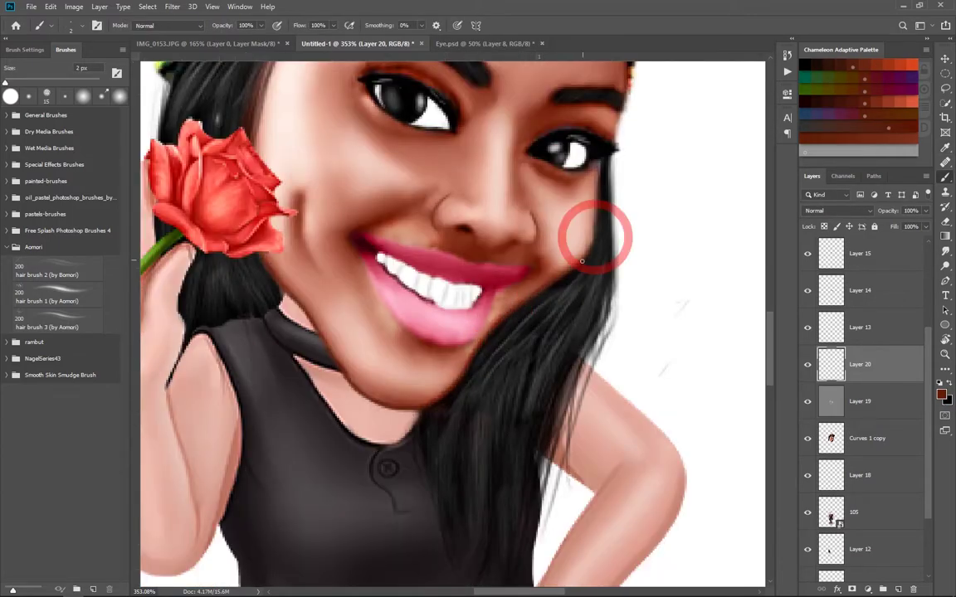
pyautogui.scroll(-2, 584, 257)
pyautogui.scroll(-2, 531, 283)
pyautogui.scroll(3, 473, 304)
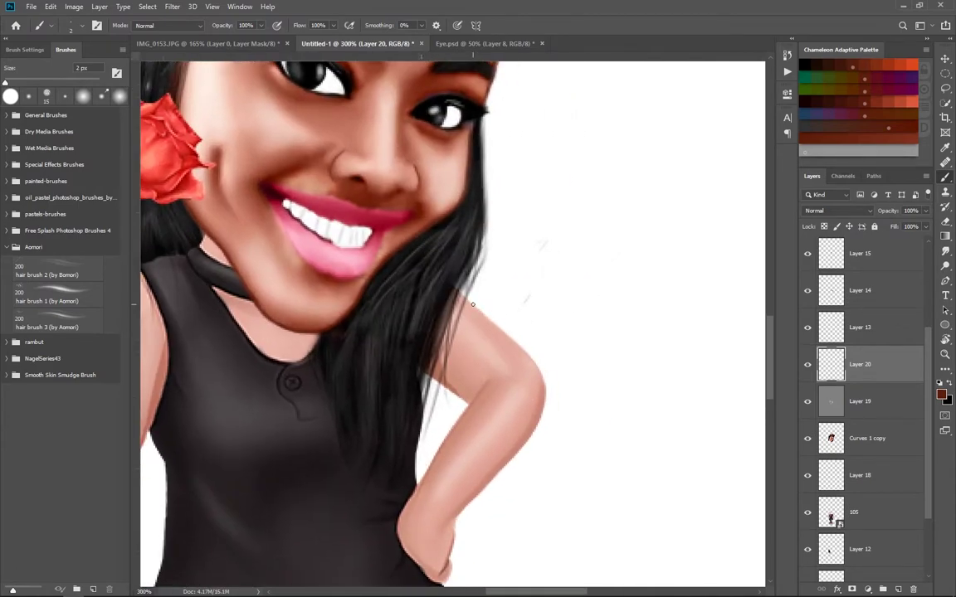
pyautogui.scroll(-2, 478, 311)
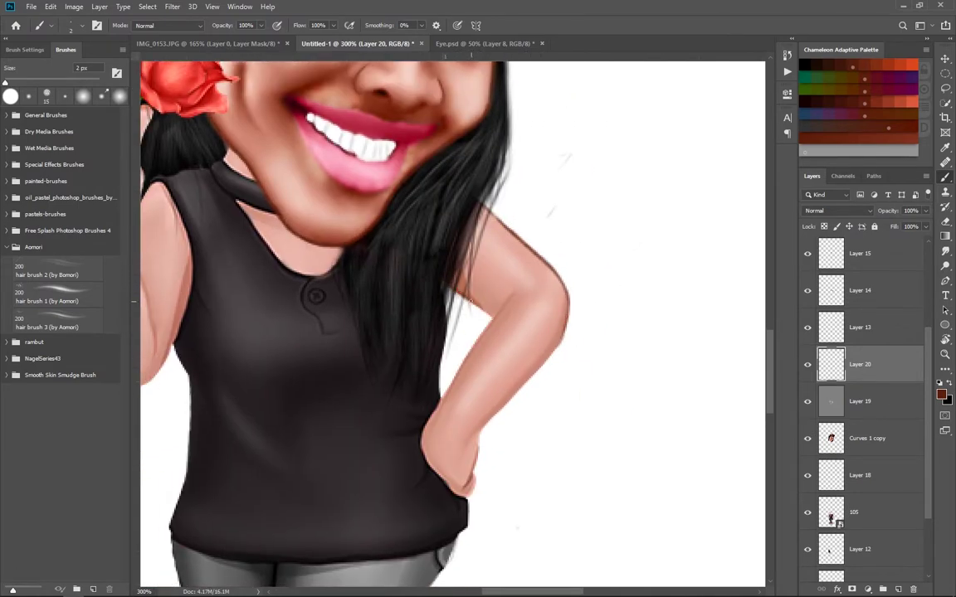
# - Bring Layer 20 to the top of the stack above Layer 3 and view the whole figure
pyautogui.moveTo(492, 304)
pyautogui.mouseDown()
pyautogui.moveTo(540, 246)
pyautogui.moveTo(532, 201)
pyautogui.mouseUp()
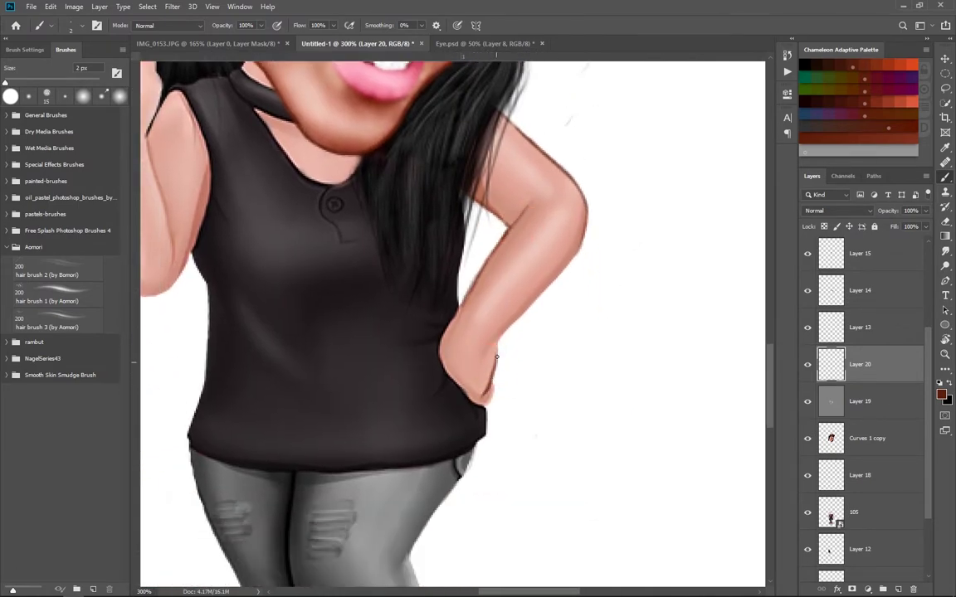
pyautogui.scroll(-2, 514, 257)
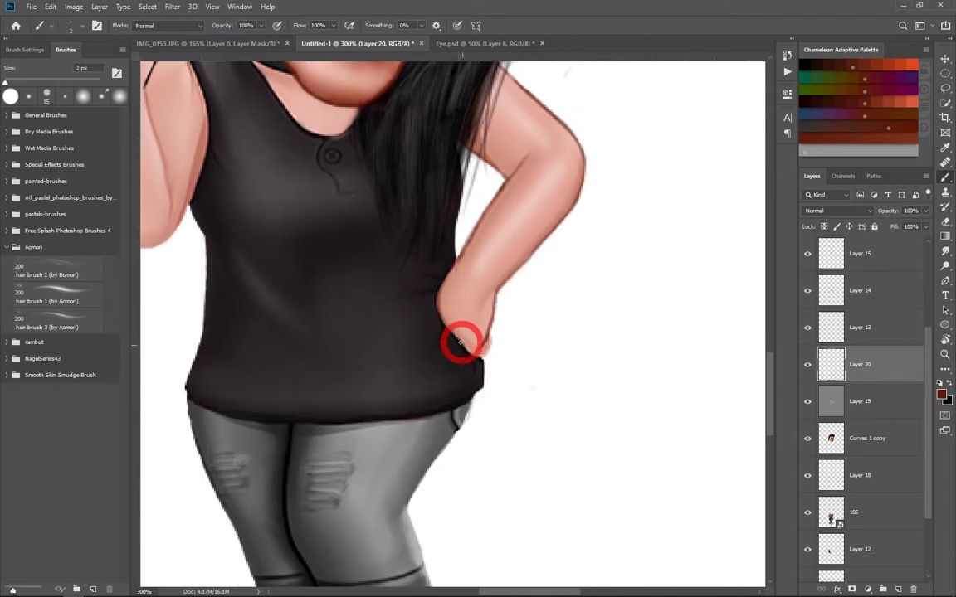
pyautogui.moveTo(489, 336)
pyautogui.mouseDown()
pyautogui.moveTo(695, 459)
pyautogui.moveTo(721, 486)
pyautogui.mouseUp()
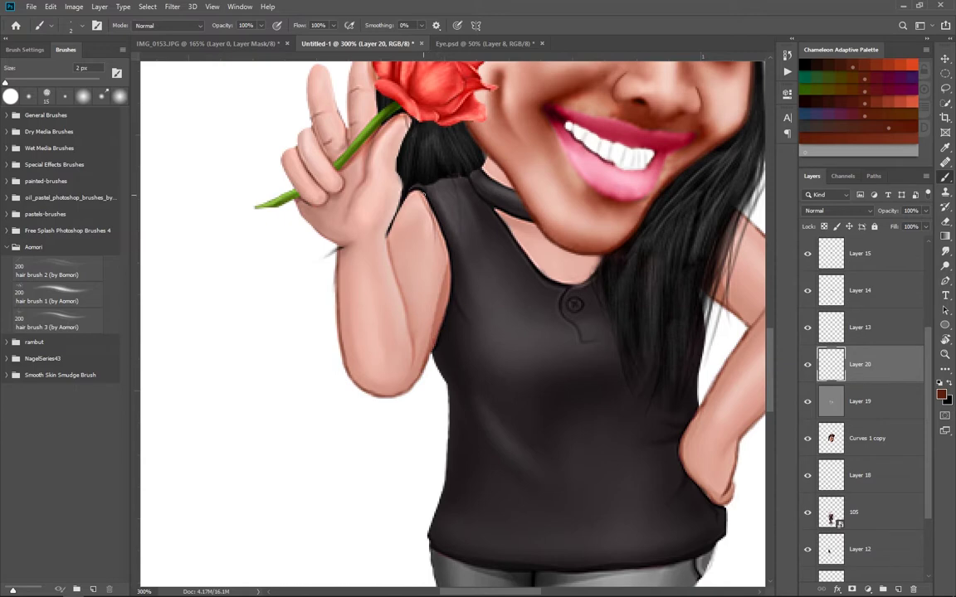
pyautogui.moveTo(404, 333); pyautogui.dragTo(406, 390)
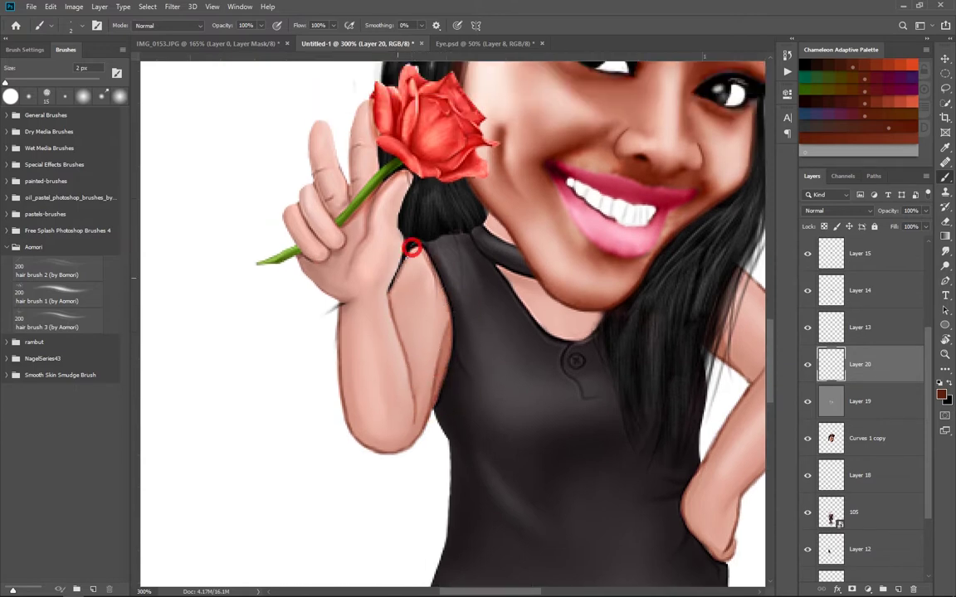
pyautogui.moveTo(372, 226); pyautogui.dragTo(386, 243)
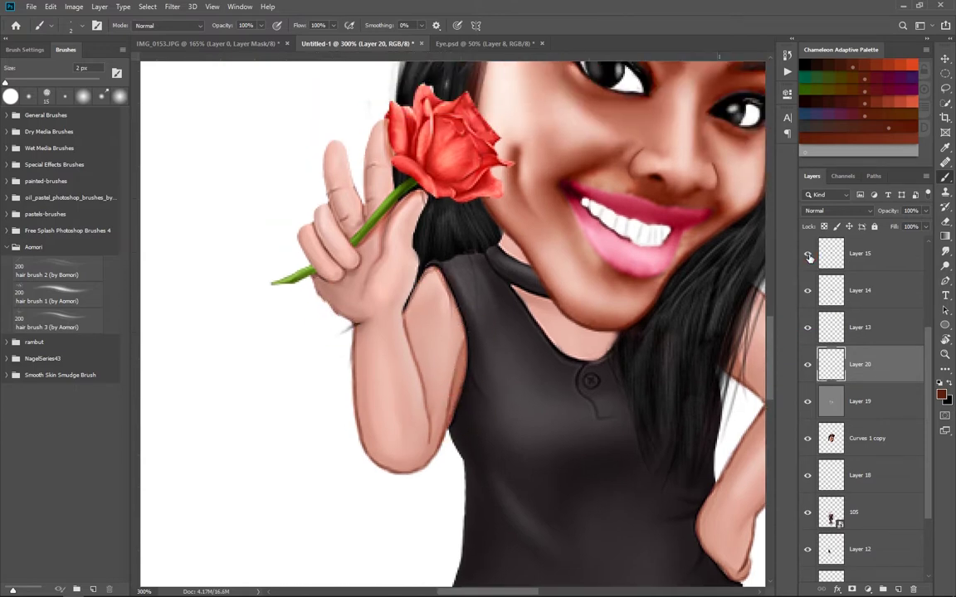
pyautogui.hotkey('ctrl', 'shift', ']')
pyautogui.moveTo(299, 235); pyautogui.dragTo(310, 258)
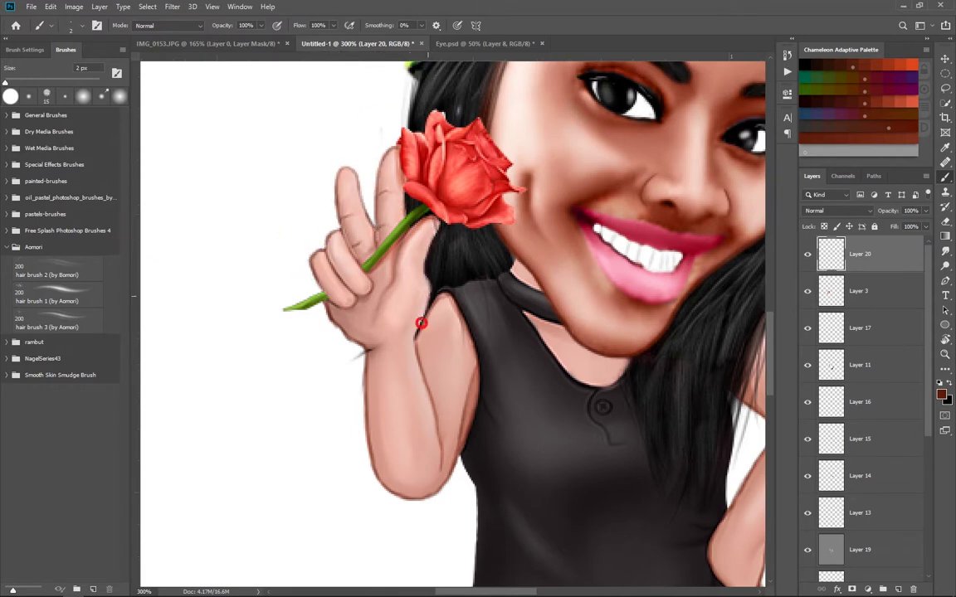
pyautogui.scroll(-5, 422, 322)
pyautogui.scroll(-5, 539, 349)
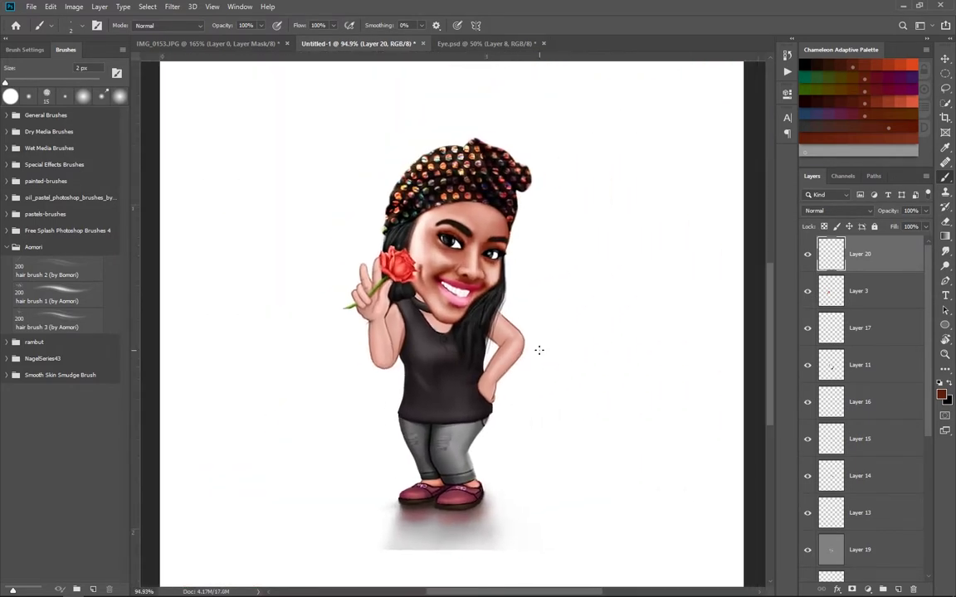
pyautogui.scroll(-5, 863, 373)
# - Add a Curves adjustment layer above the painted layers
pyautogui.scroll(2, 485, 355)
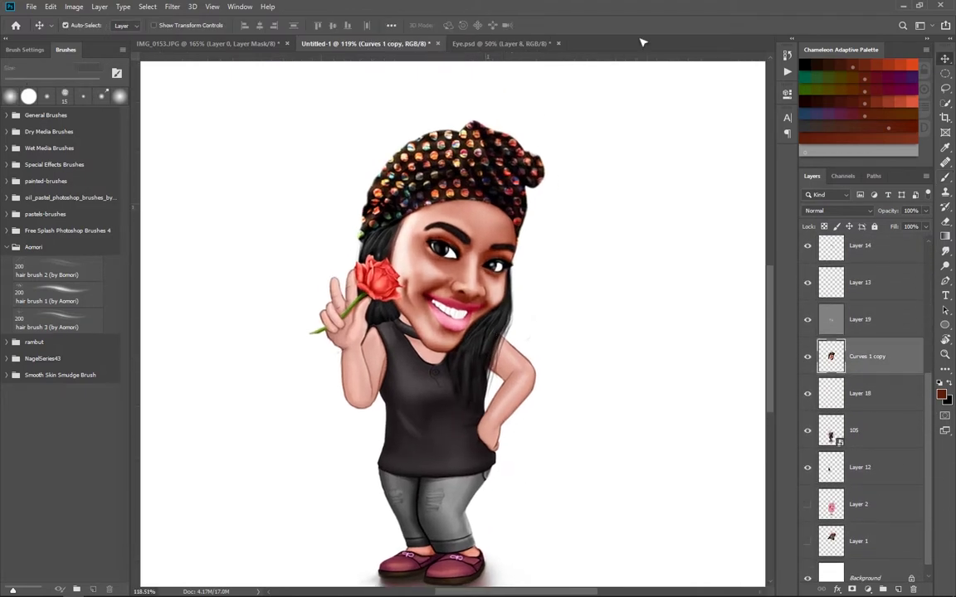
pyautogui.click(867, 589)
pyautogui.click(892, 425)
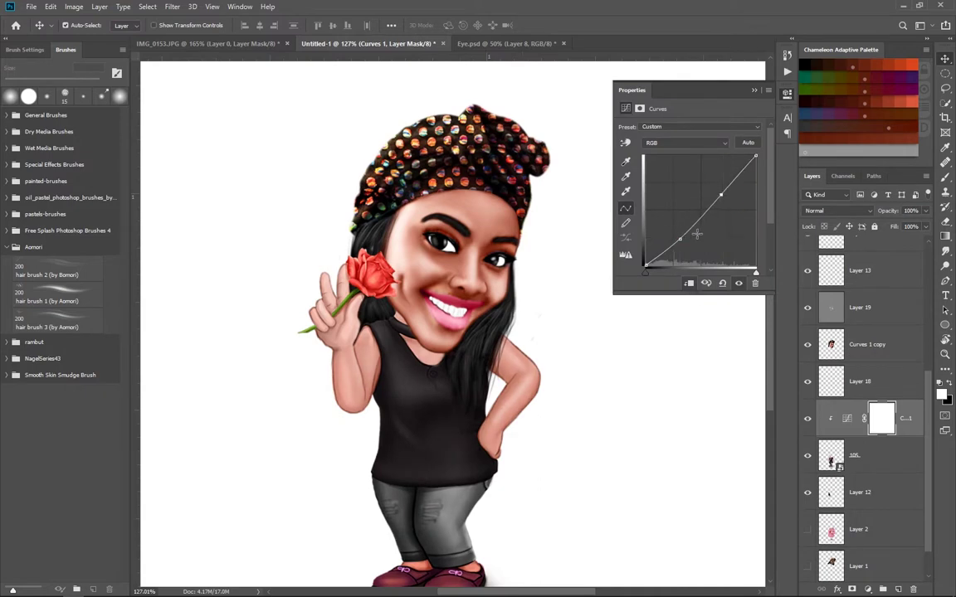
pyautogui.scroll(-4, 547, 357)
pyautogui.scroll(2, 479, 393)
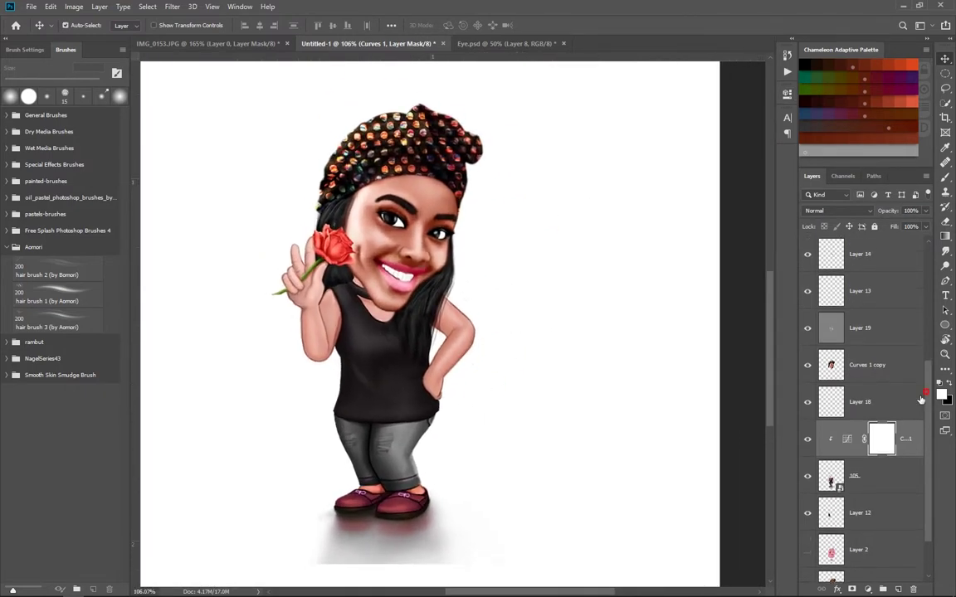
pyautogui.scroll(-1, 865, 455)
# - Group the painted layers into Group 1 and add a grey Overlay layer
pyautogui.hotkey('ctrl', 'g')
pyautogui.hotkey('ctrl', 'shift', 'n')
pyautogui.click(356, 160)
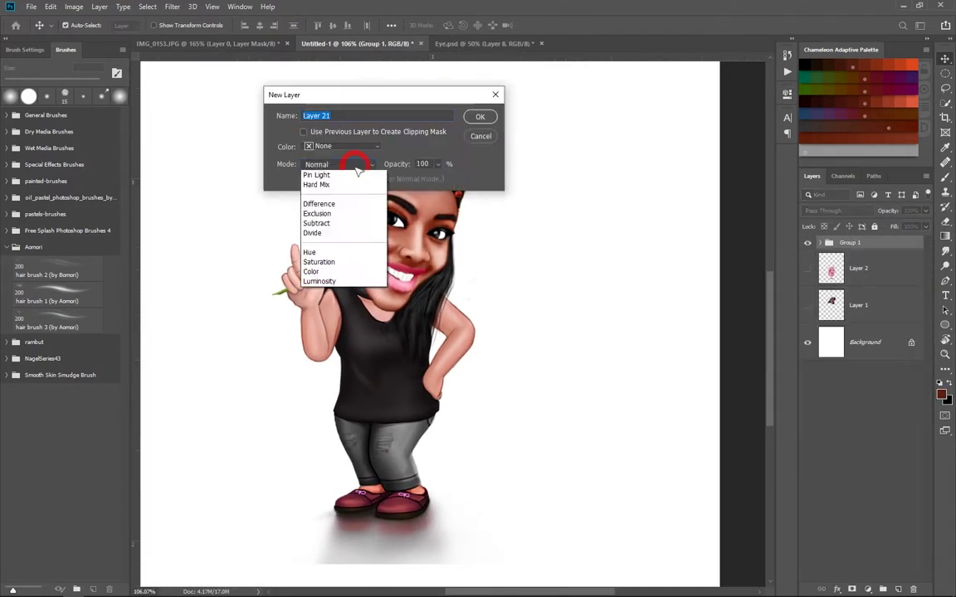
pyautogui.click(348, 186)
pyautogui.click(479, 117)
pyautogui.press('o')
# - Lighten highlights on the figure with the Dodge tool at 30% exposure
pyautogui.scroll(2, 480, 311)
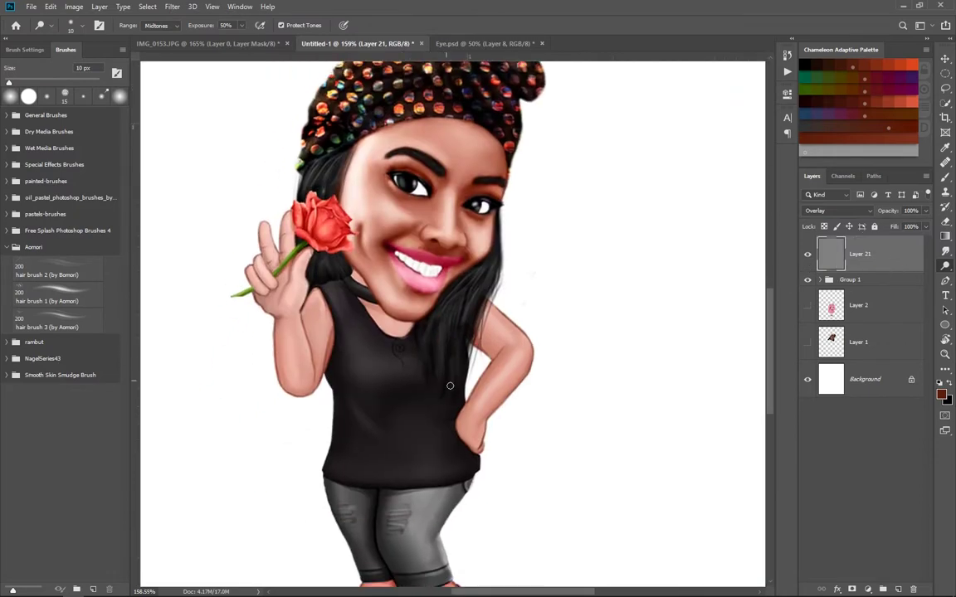
pyautogui.click(47, 95)
pyautogui.moveTo(432, 340); pyautogui.dragTo(466, 345)
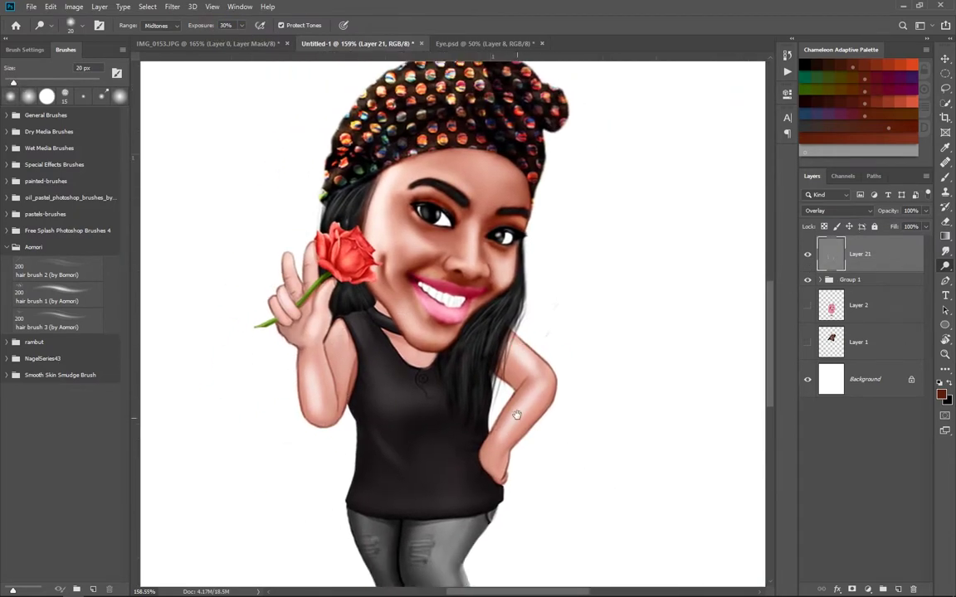
pyautogui.scroll(-3, 438, 477)
pyautogui.hscroll(-2, 394, 451)
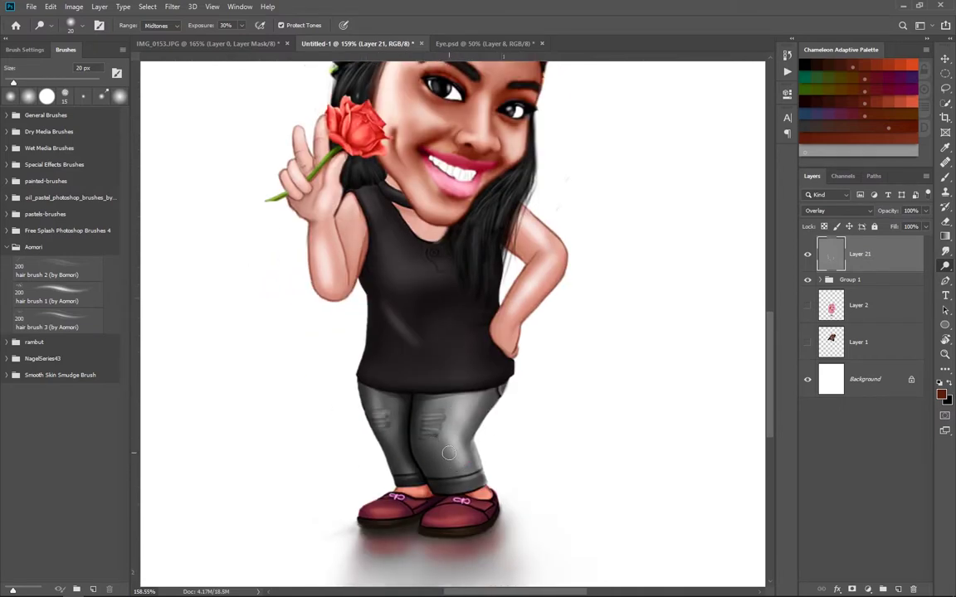
pyautogui.scroll(2, 444, 366)
pyautogui.scroll(3, 465, 306)
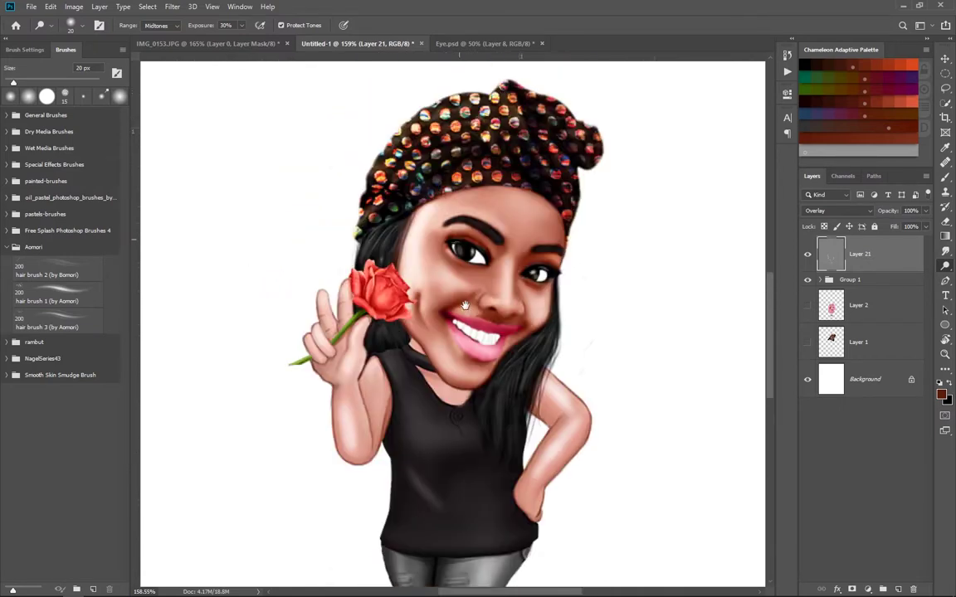
pyautogui.moveTo(465, 306); pyautogui.dragTo(435, 302)
# - Zoom in on the face and resize the dodge brush from 15 px to 4 px
pyautogui.press('[')
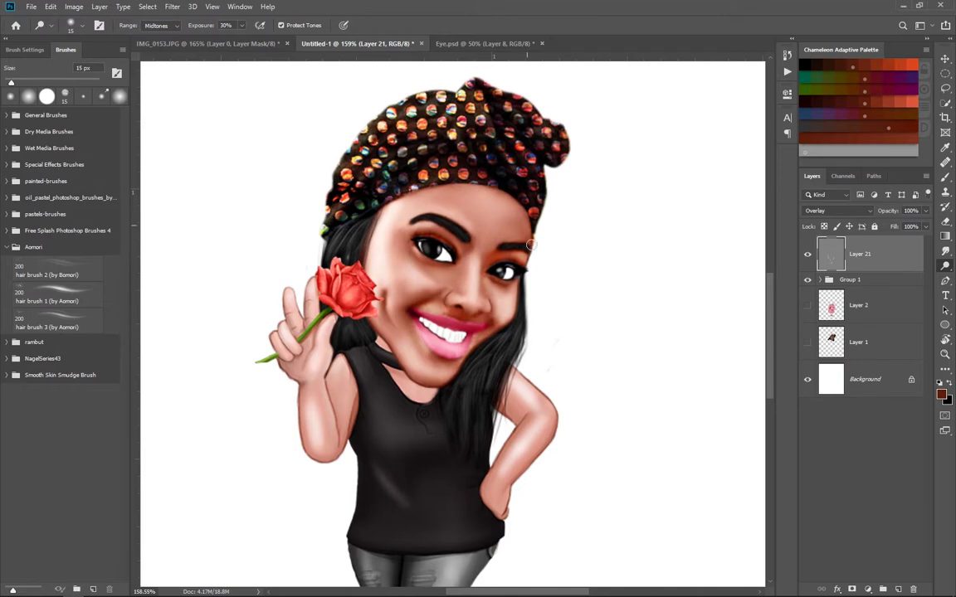
pyautogui.scroll(2, 451, 286)
pyautogui.scroll(-1, 427, 240)
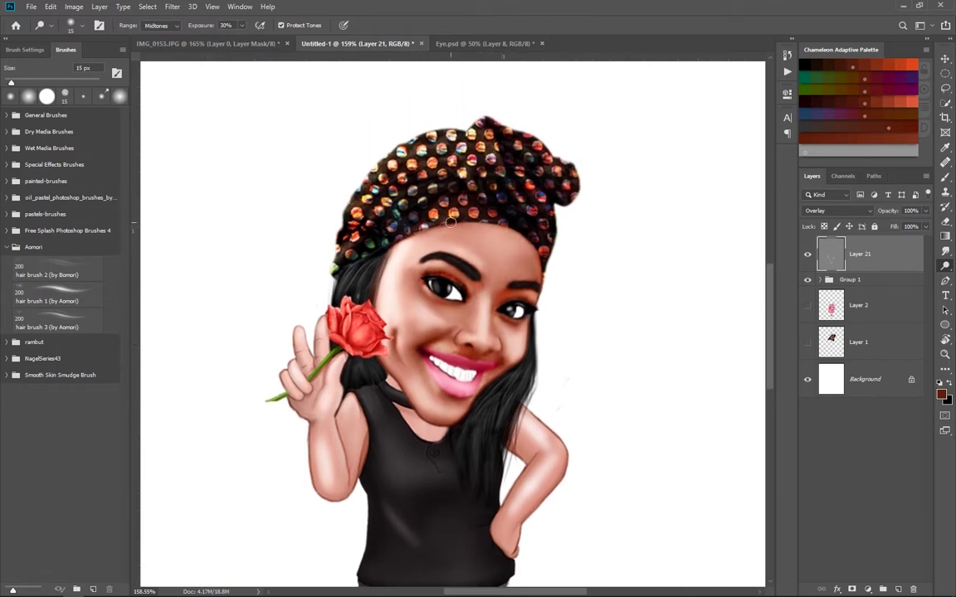
pyautogui.scroll(-1, 423, 265)
pyautogui.scroll(-3, 415, 304)
pyautogui.scroll(3, 424, 315)
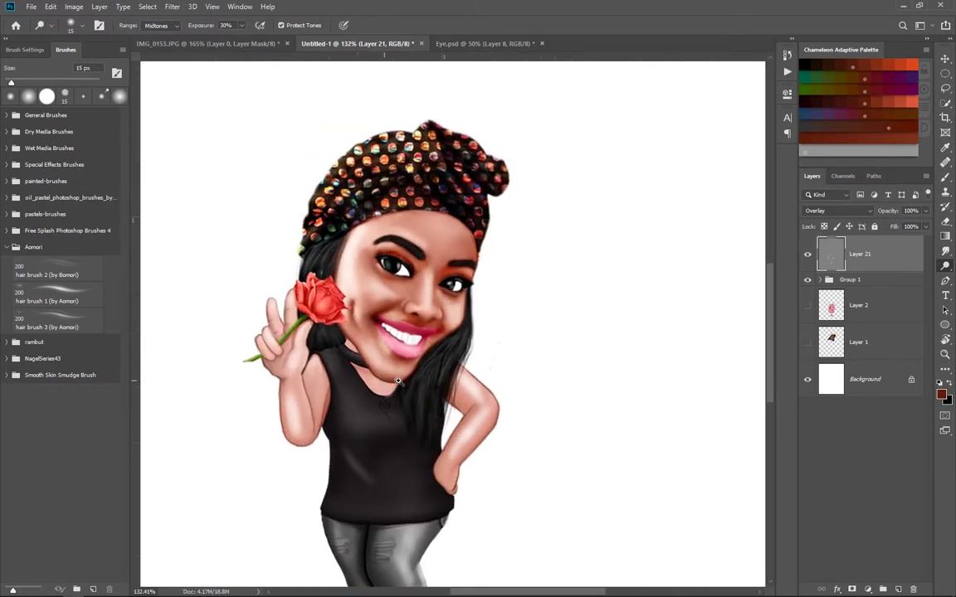
pyautogui.scroll(4, 419, 307)
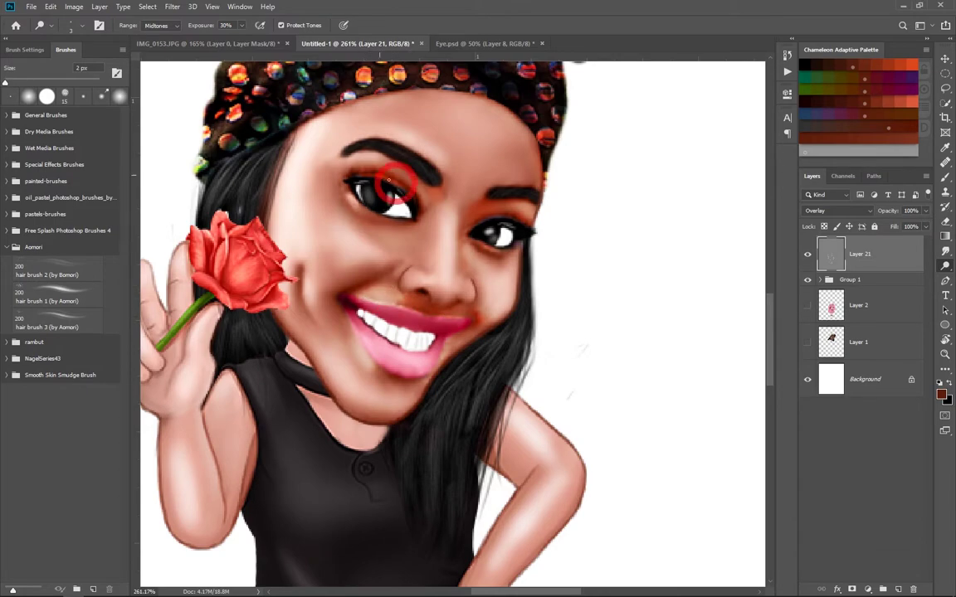
pyautogui.scroll(-2, 331, 178)
pyautogui.scroll(2, 371, 208)
pyautogui.press(']')
pyautogui.press(']')
pyautogui.scroll(-3, 371, 208)
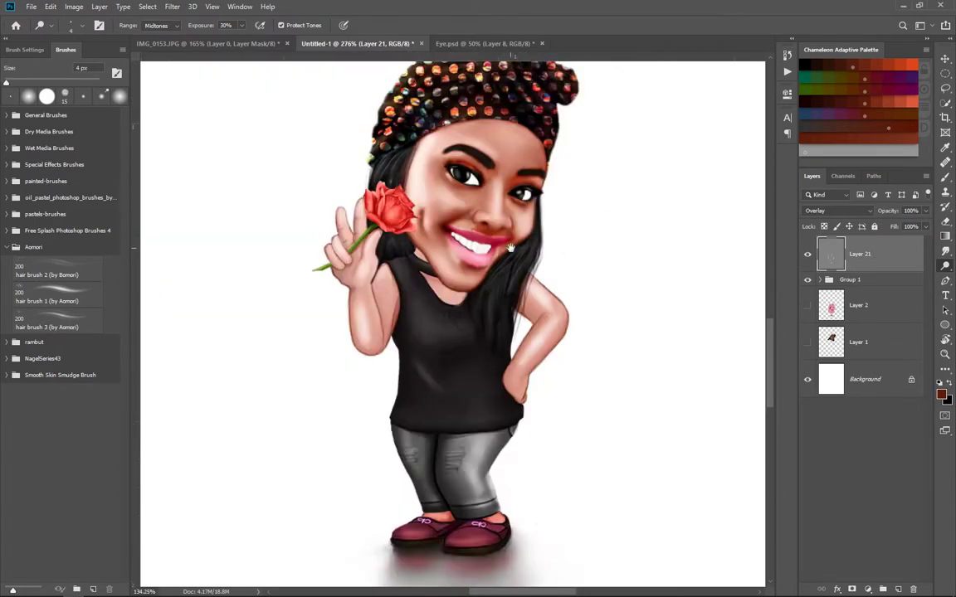
pyautogui.scroll(2, 372, 208)
pyautogui.scroll(-1, 371, 208)
pyautogui.scroll(2, 372, 208)
# - Add neutral-grey Overlay Layers 22 and 23
pyautogui.hotkey('ctrl', 'shift', 'n')
pyautogui.click(326, 164)
pyautogui.click(319, 172)
pyautogui.click(304, 179)
pyautogui.click(480, 116)
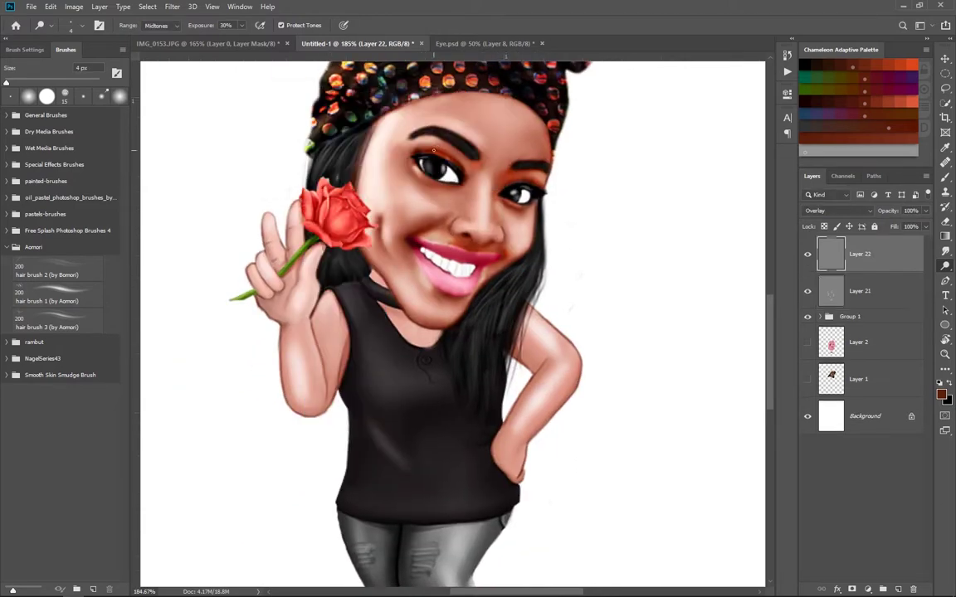
pyautogui.scroll(2, 347, 321)
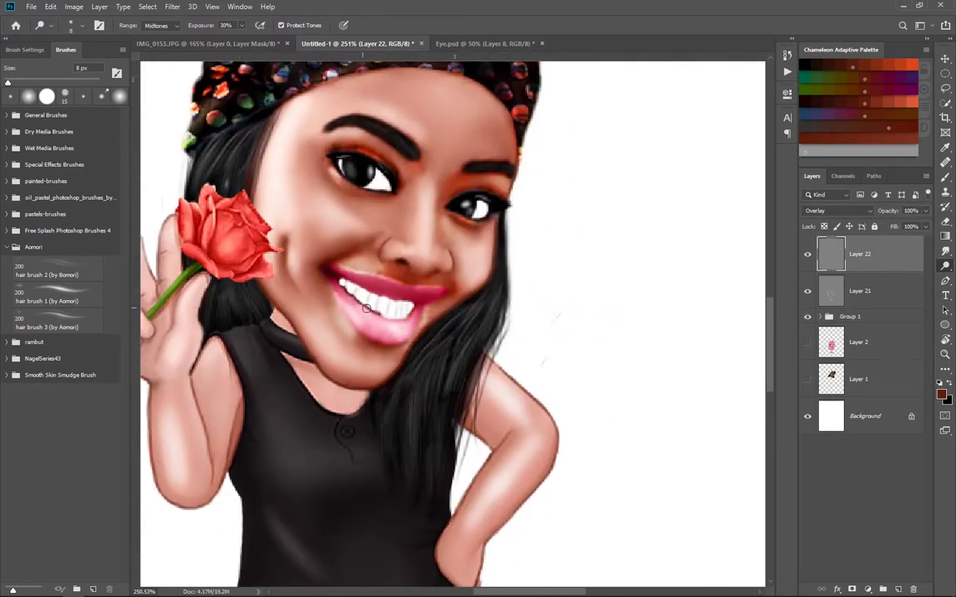
pyautogui.scroll(-1, 550, 306)
pyautogui.hotkey('ctrl', 'shift', 'n')
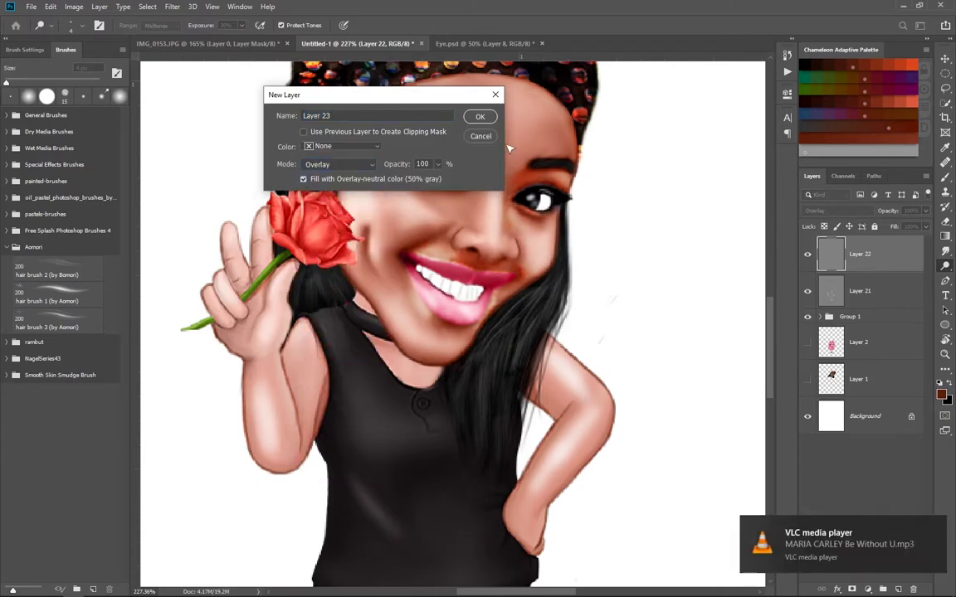
pyautogui.click(479, 116)
# - Dodge highlights on the hair with a 2 px brush, then set it to 10 px
pyautogui.scroll(2, 472, 261)
pyautogui.press(']')
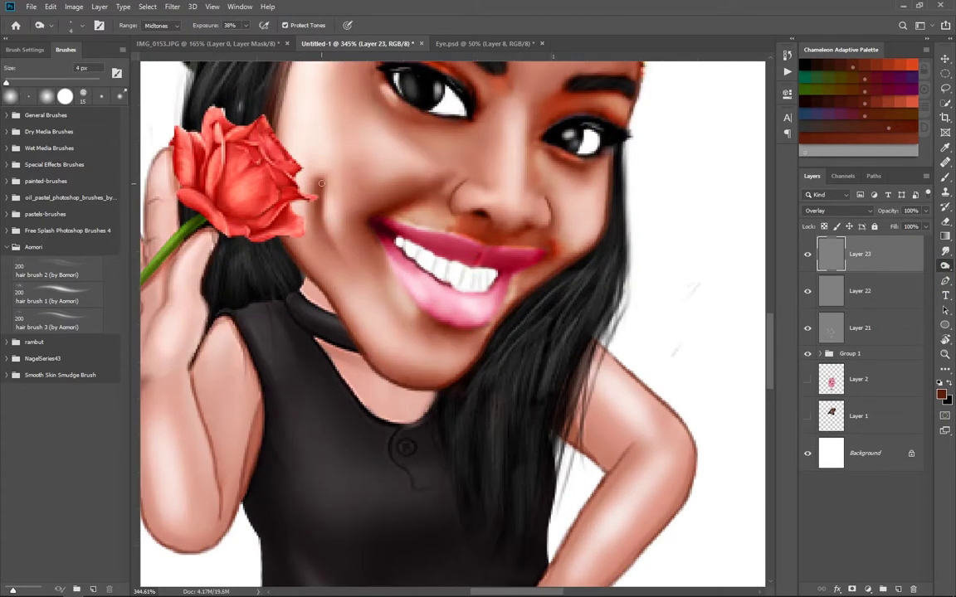
pyautogui.moveTo(383, 86); pyautogui.dragTo(371, 152)
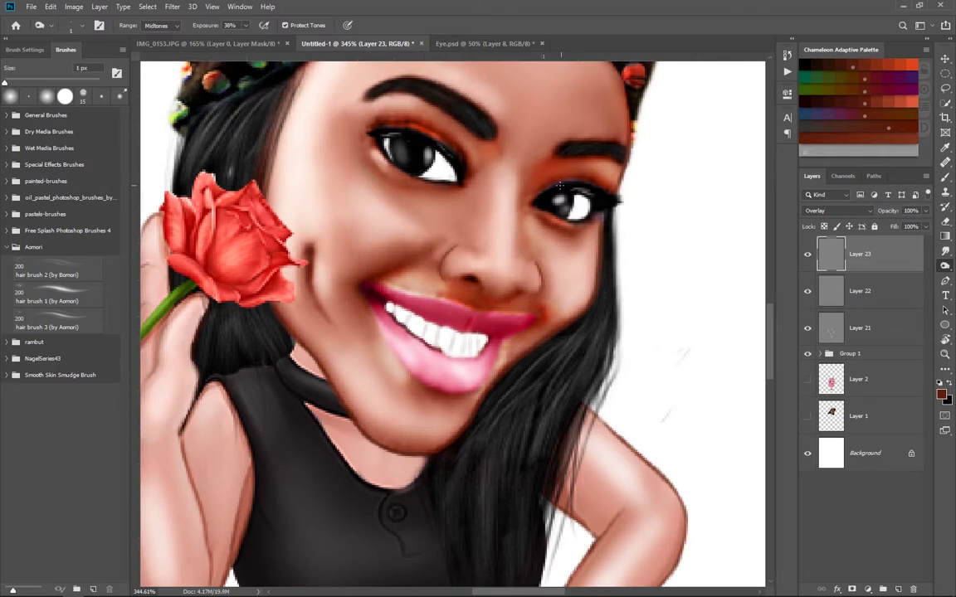
pyautogui.scroll(-4, 583, 179)
pyautogui.scroll(-1, 584, 178)
pyautogui.scroll(3, 583, 178)
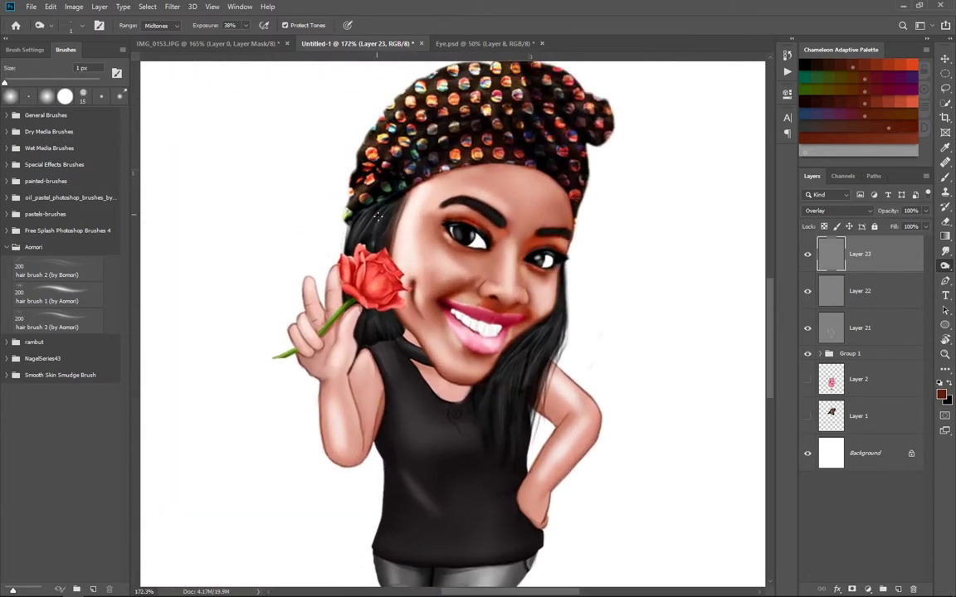
pyautogui.rightClick(945, 265)
pyautogui.click(921, 266)
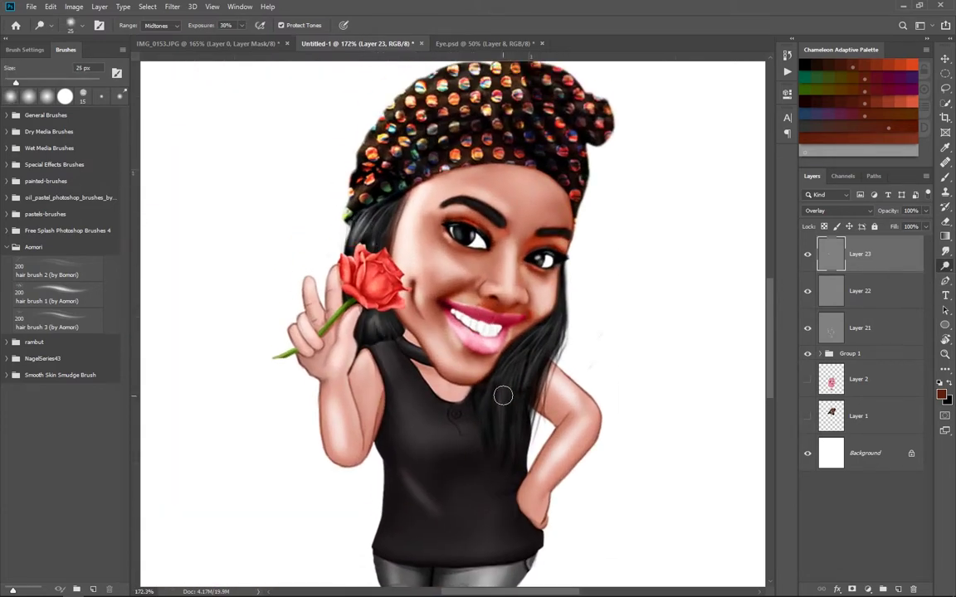
pyautogui.moveTo(558, 319); pyautogui.dragTo(545, 338)
pyautogui.press('[')
pyautogui.press('[')
pyautogui.press('[')
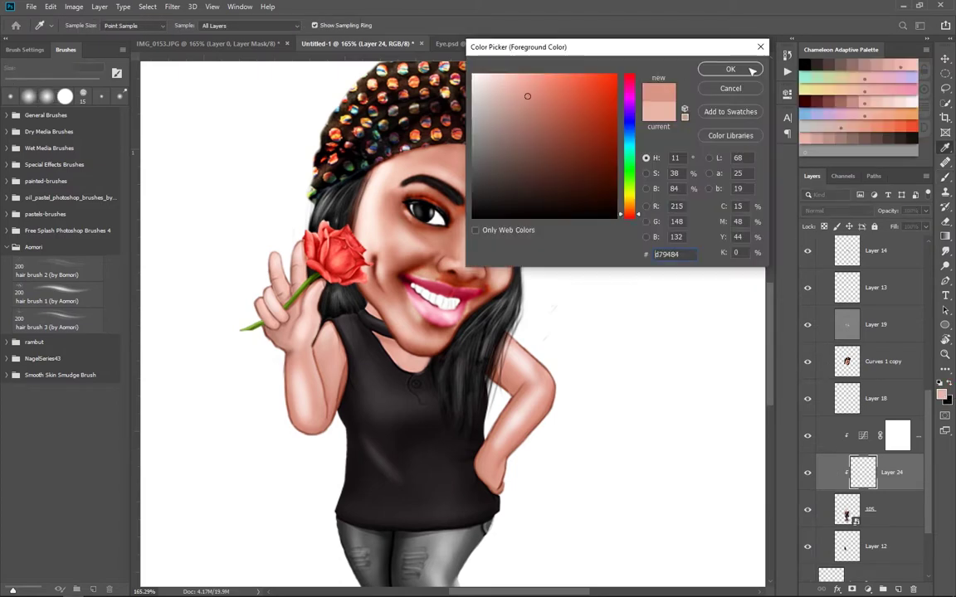
# - Confirm the lighter skin colour and return to dodging on Layer 23
pyautogui.click(730, 70)
pyautogui.scroll(2, 381, 320)
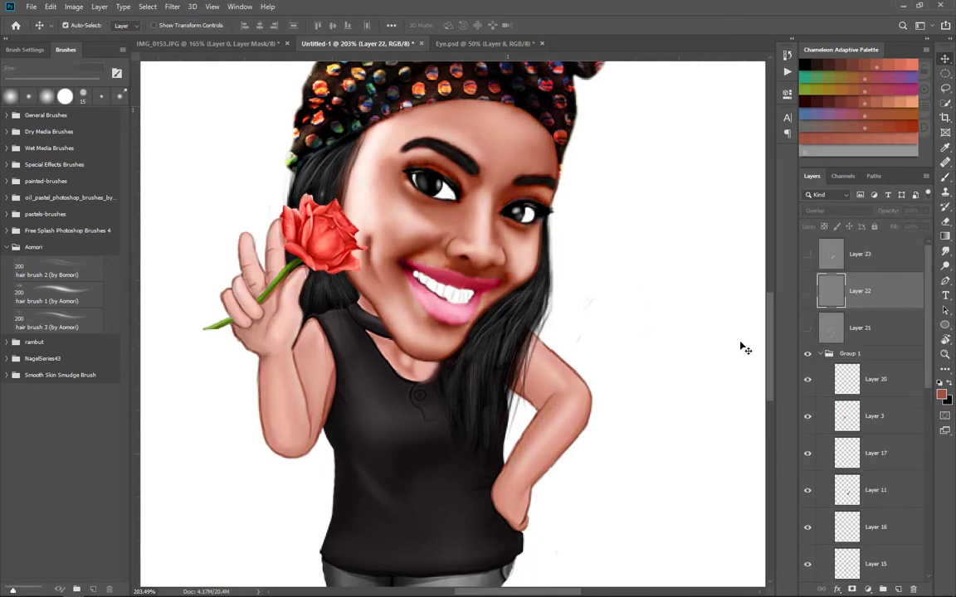
pyautogui.scroll(-5, 863, 373)
pyautogui.click(880, 402)
pyautogui.scroll(5, 885, 457)
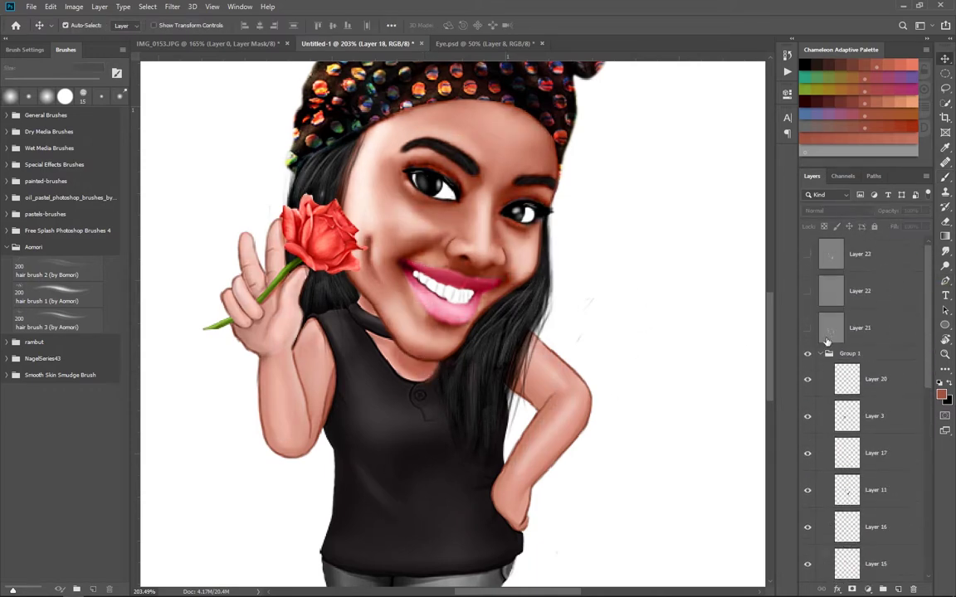
pyautogui.scroll(-3, 469, 350)
pyautogui.scroll(2, 468, 350)
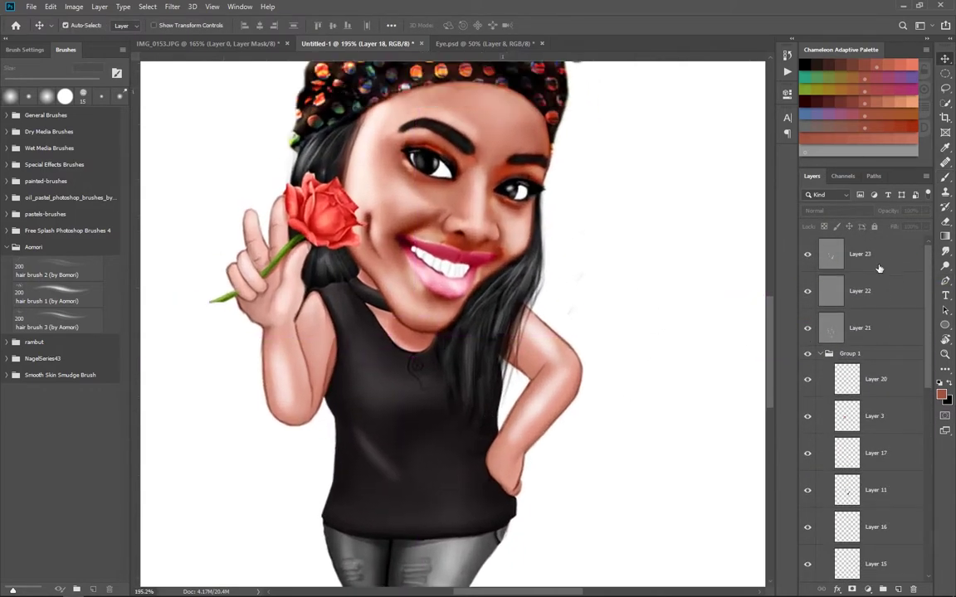
pyautogui.click(437, 245)
pyautogui.press('o')
# - Pull the Curves 1 point down to reduce the figure's brightening
pyautogui.scroll(-2, 547, 316)
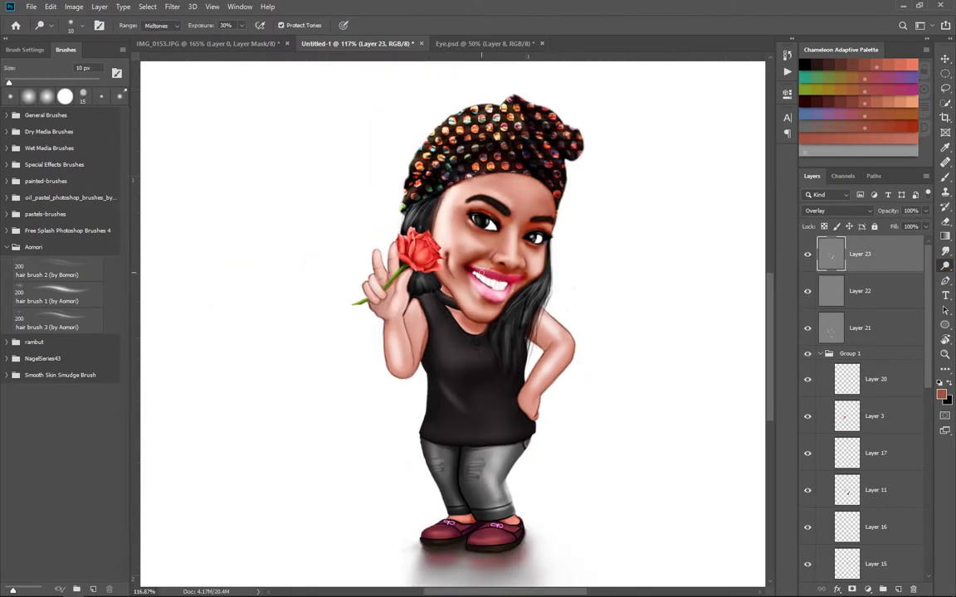
pyautogui.scroll(2, 437, 247)
pyautogui.scroll(2, 432, 188)
pyautogui.scroll(-3, 516, 220)
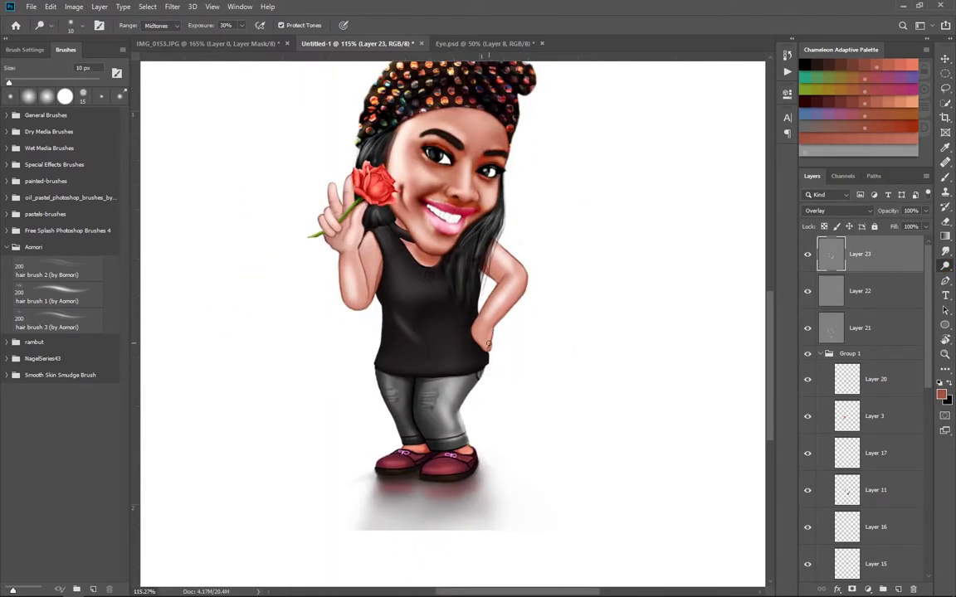
pyautogui.scroll(-3, 863, 373)
pyautogui.doubleClick(863, 323)
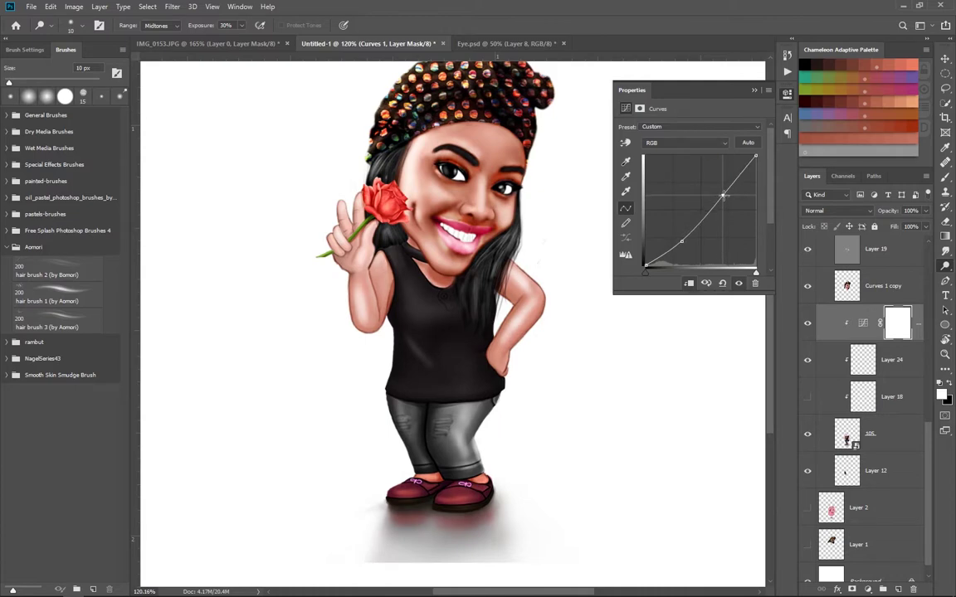
pyautogui.moveTo(724, 196); pyautogui.dragTo(774, 305)
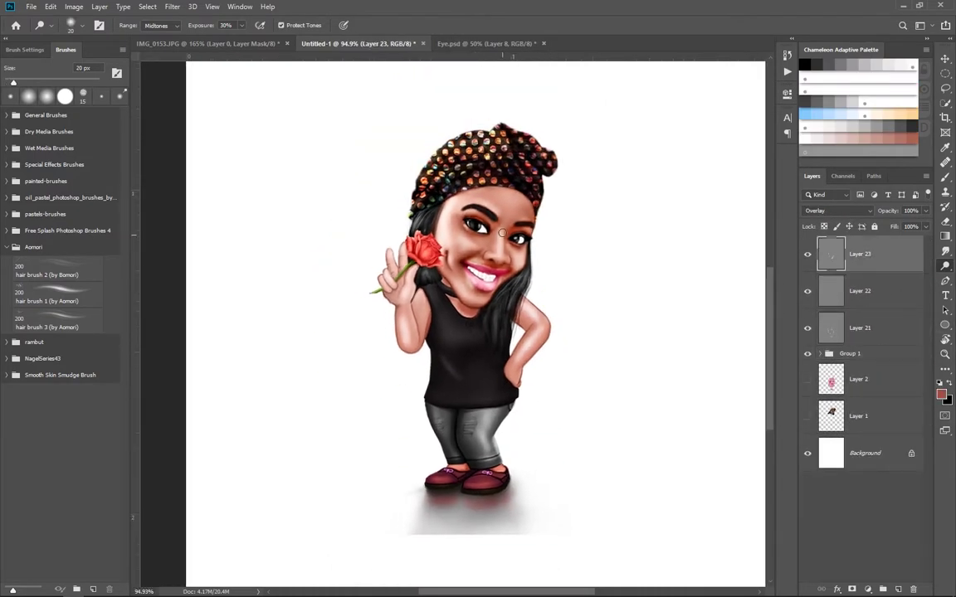
pyautogui.press('[')
# - Fit the whole canvas in view and switch to a fine-tipped Brush
pyautogui.scroll(2, 501, 233)
pyautogui.hotkey('ctrl', 's')
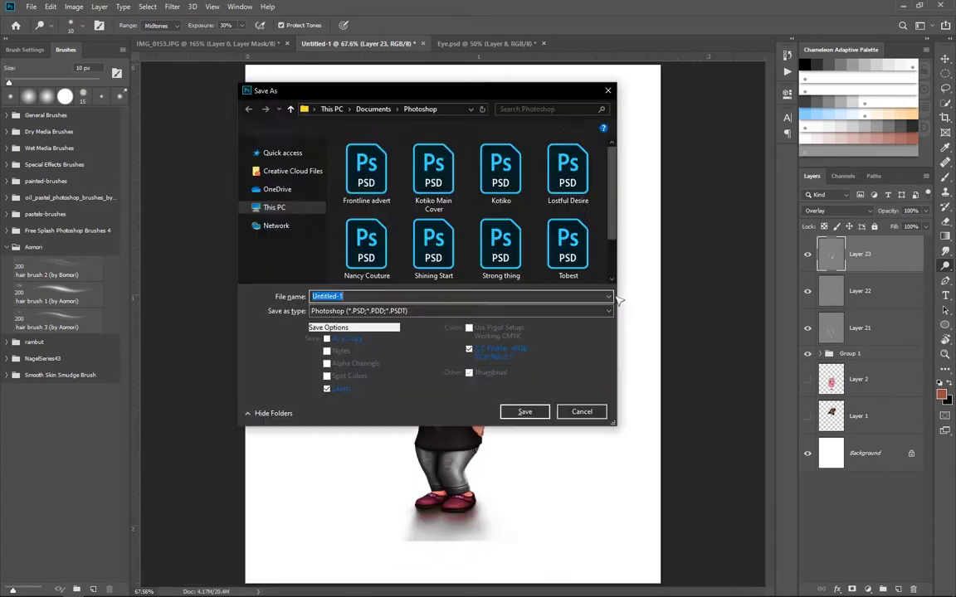
pyautogui.press('Escape')
pyautogui.hotkey('ctrl', '0')
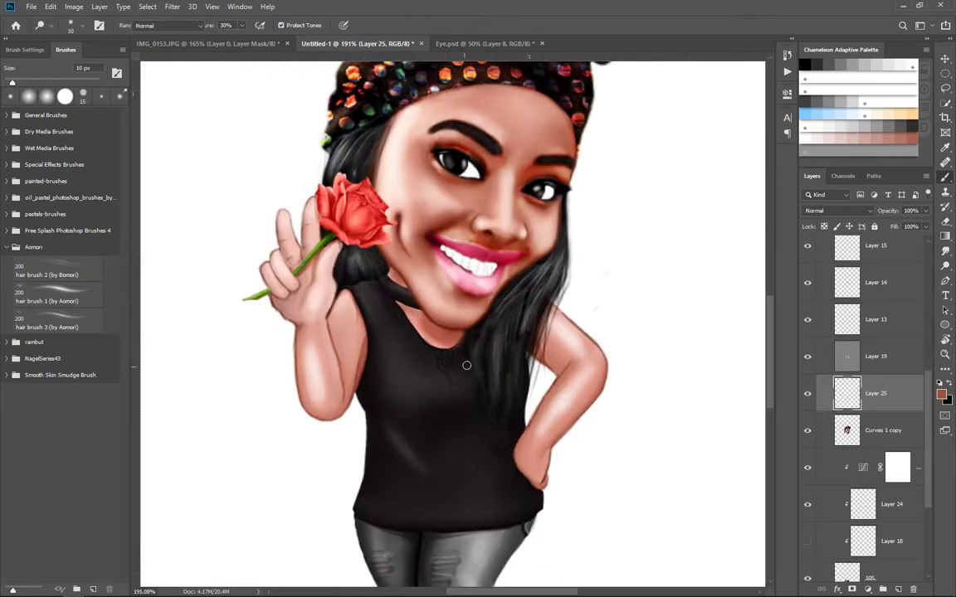
pyautogui.press('b')
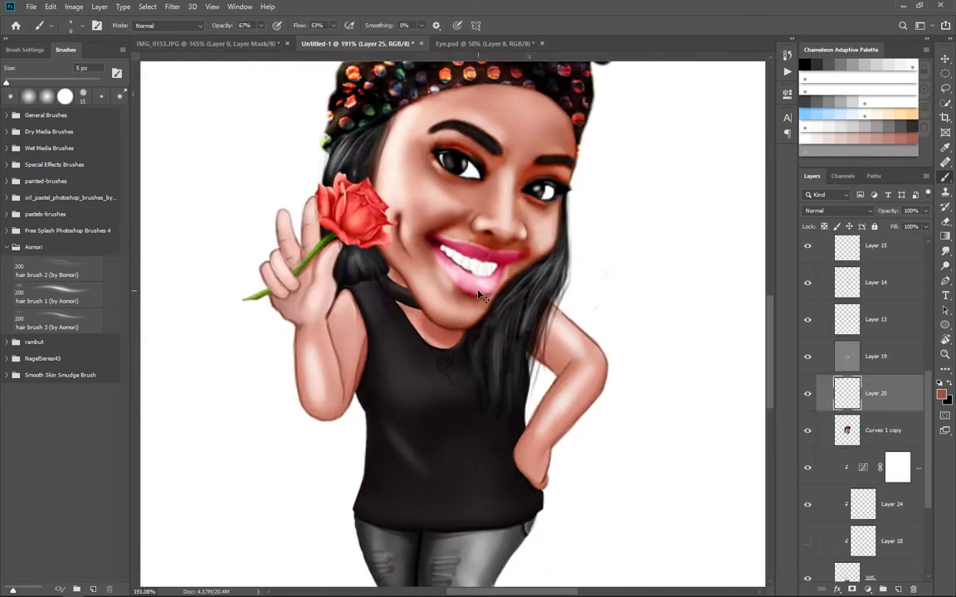
pyautogui.scroll(2, 464, 332)
pyautogui.scroll(2, 462, 282)
pyautogui.scroll(1, 460, 249)
pyautogui.press('[')
pyautogui.press('[')
pyautogui.press('[')
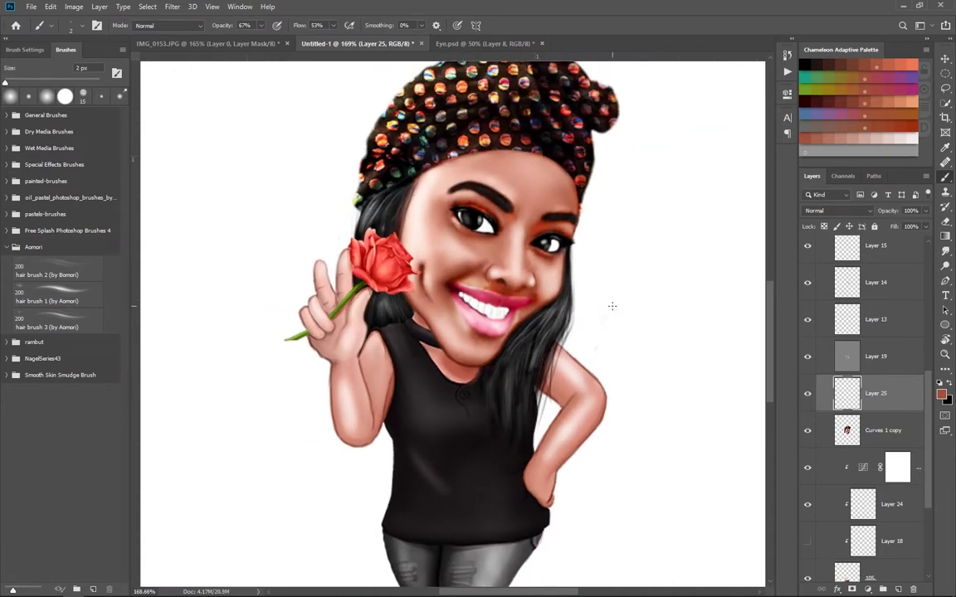
# - Select the layers making up the character
pyautogui.scroll(-1, 387, 213)
pyautogui.scroll(-1, 387, 213)
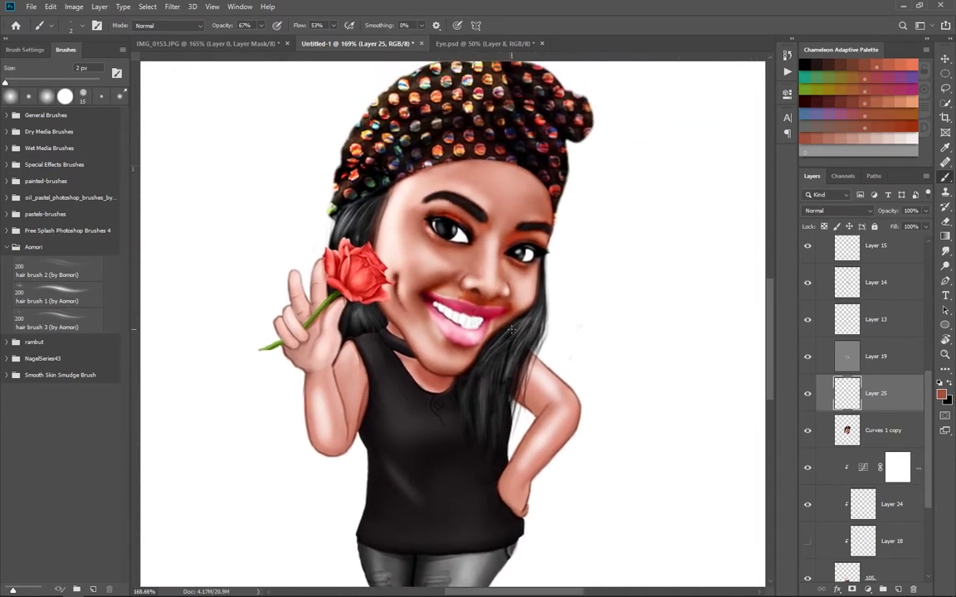
pyautogui.scroll(-1, 387, 213)
pyautogui.scroll(-1, 386, 214)
pyautogui.scroll(3, 933, 338)
pyautogui.click(864, 324)
# - Enlarge and reposition the character group with Free Transform
pyautogui.rightClick(864, 239)
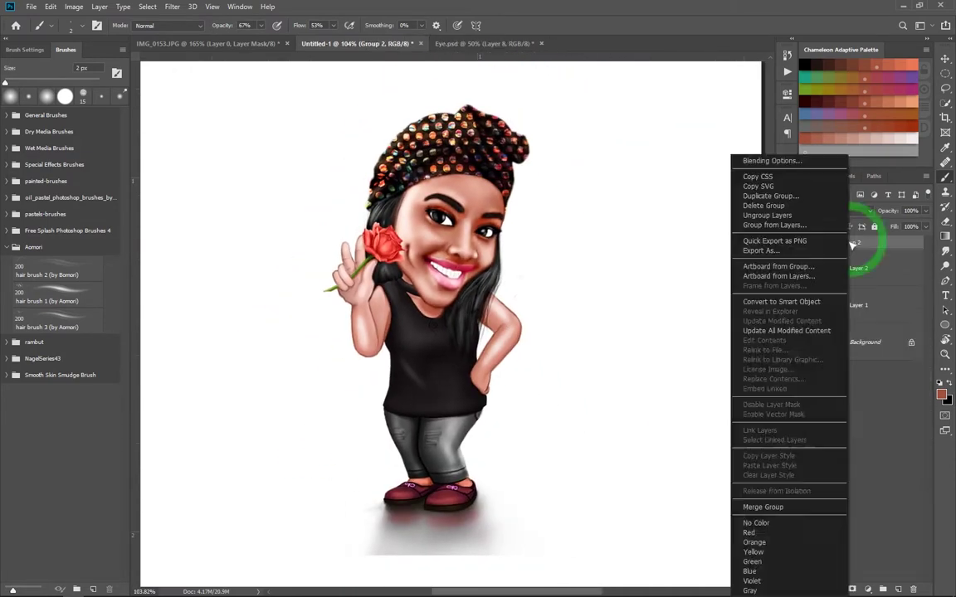
pyautogui.click(821, 358)
pyautogui.click(838, 209)
pyautogui.press('Escape')
pyautogui.hotkey('ctrl', 't')
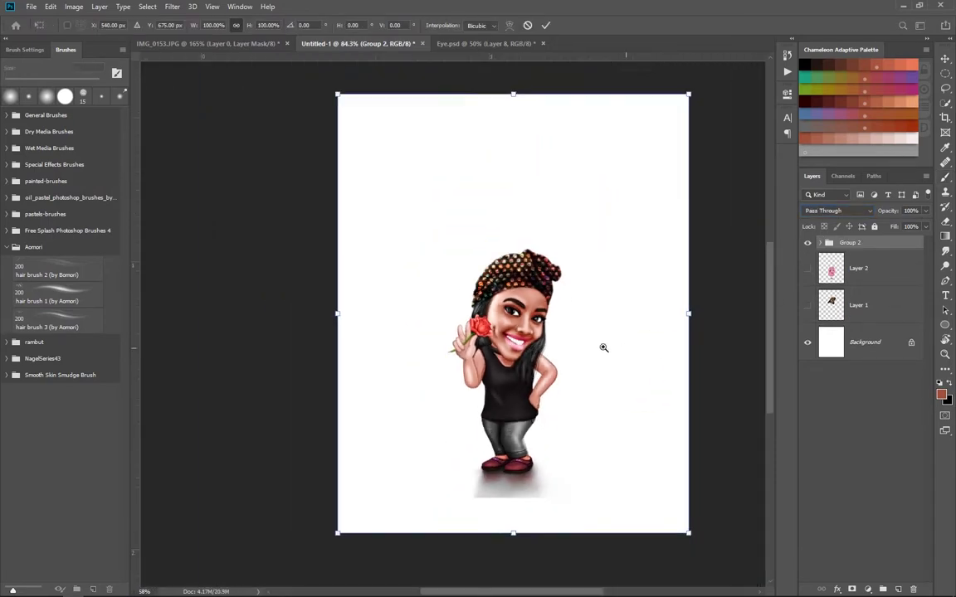
pyautogui.moveTo(603, 348); pyautogui.dragTo(485, 349)
pyautogui.moveTo(625, 494); pyautogui.dragTo(657, 532)
pyautogui.press('Return')
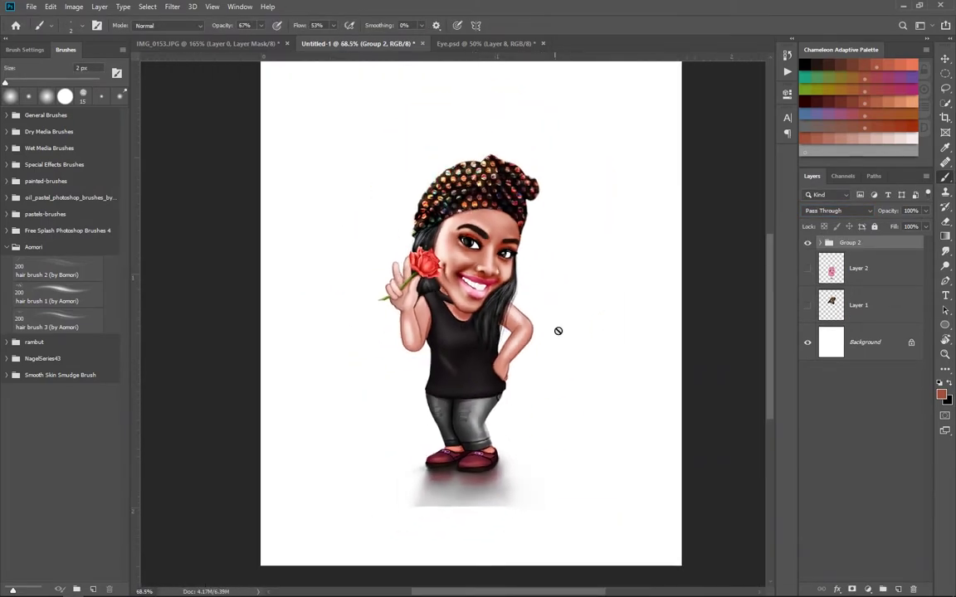
# - Make the Gradient Fill background radial and reversed with a reduced scale
pyautogui.moveTo(722, 115); pyautogui.dragTo(770, 117)
pyautogui.click(737, 152)
pyautogui.click(734, 165)
pyautogui.click(718, 208)
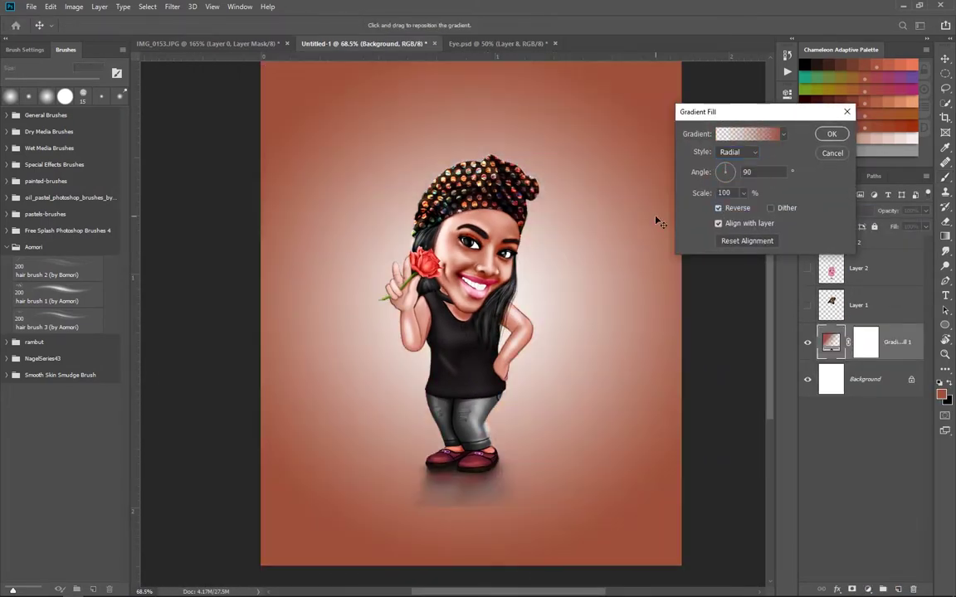
pyautogui.click(743, 192)
pyautogui.moveTo(755, 208); pyautogui.dragTo(746, 208)
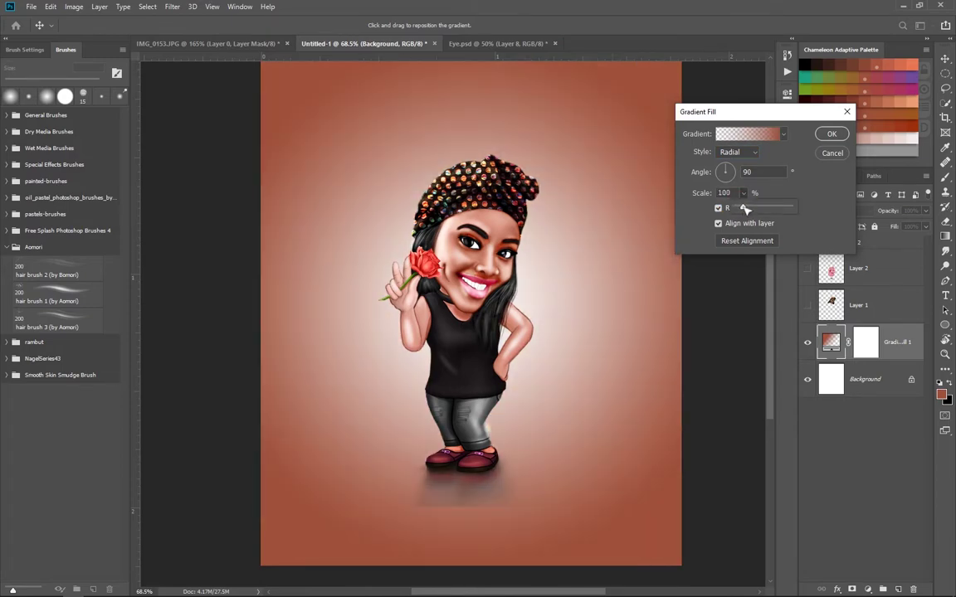
pyautogui.press('Return')
pyautogui.click(940, 394)
# - Pick a warm yellow foreground and add a new empty layer for the glow
pyautogui.click(628, 194)
pyautogui.click(573, 78)
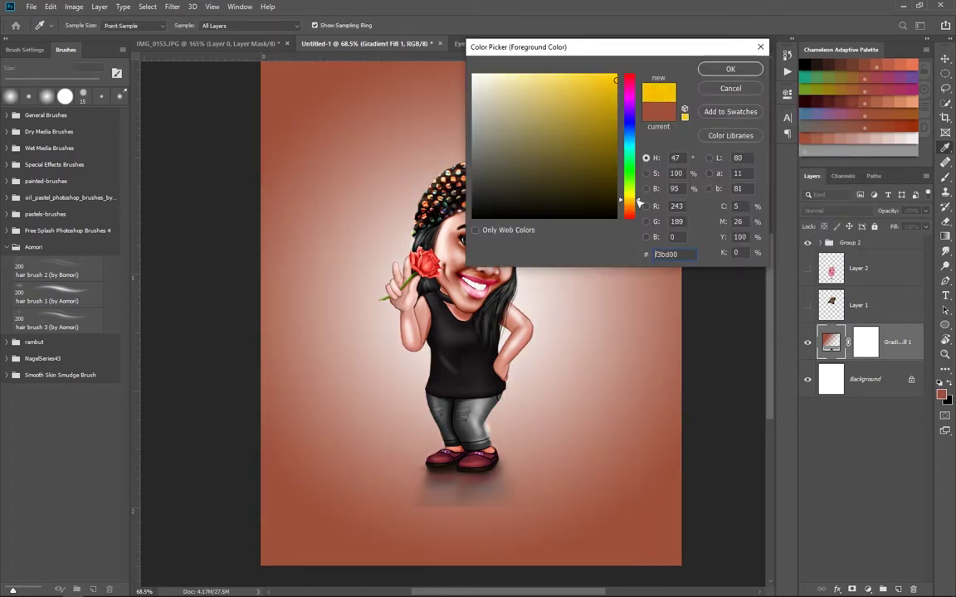
pyautogui.click(730, 69)
pyautogui.press('b')
pyautogui.hotkey('ctrl', 'shift', 'alt', 'n')
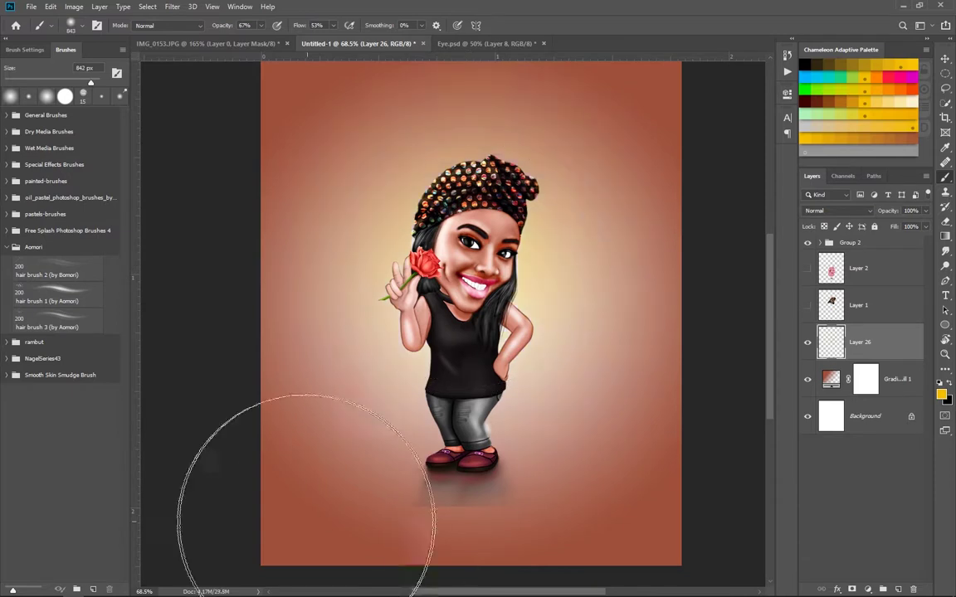
# - Nudge the character group lower and enlarge it to about 116%
pyautogui.click(849, 242)
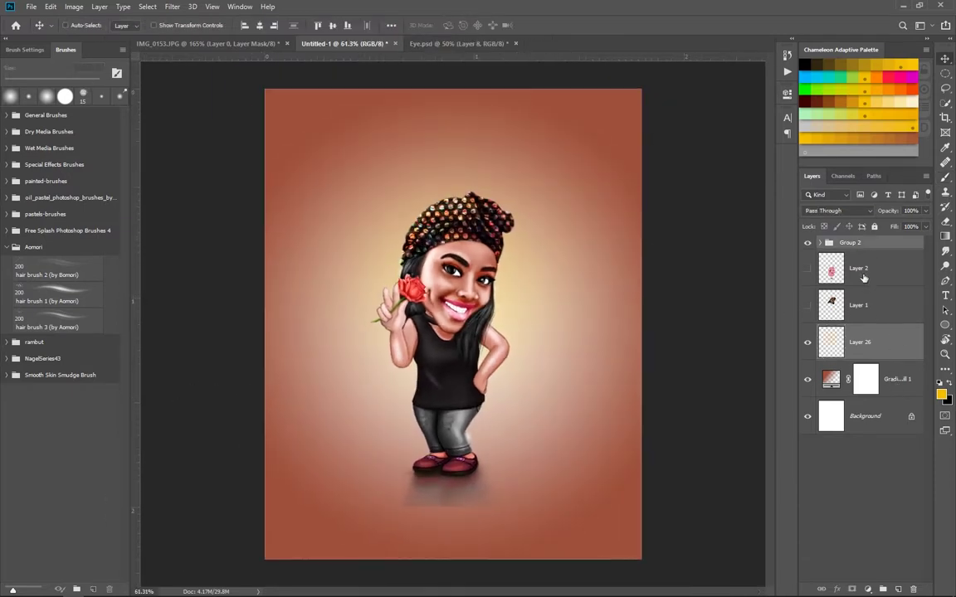
pyautogui.hotkey('ctrl', 't')
pyautogui.moveTo(458, 357); pyautogui.dragTo(458, 383)
pyautogui.scroll(-3, 458, 383)
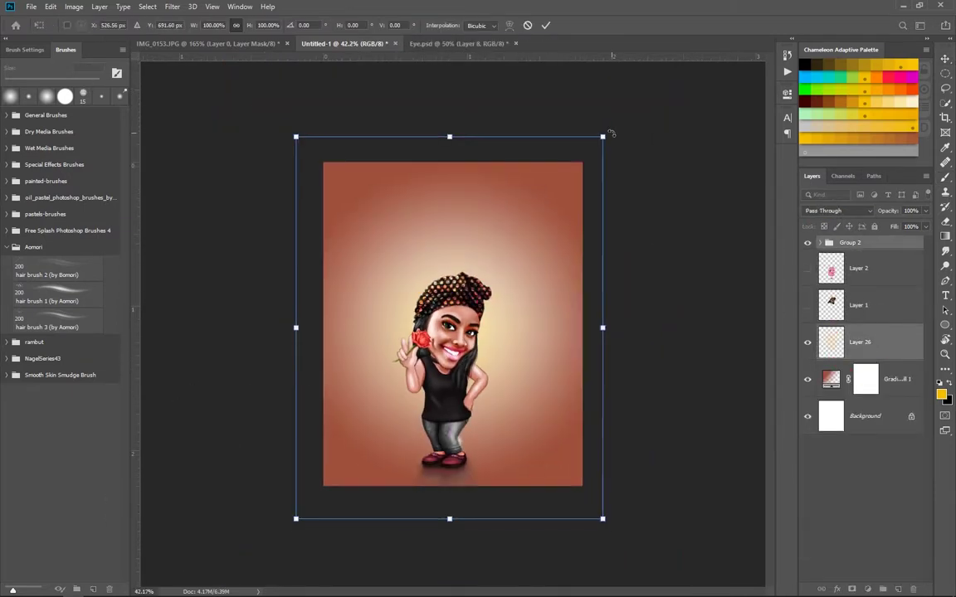
pyautogui.moveTo(610, 137); pyautogui.dragTo(637, 79)
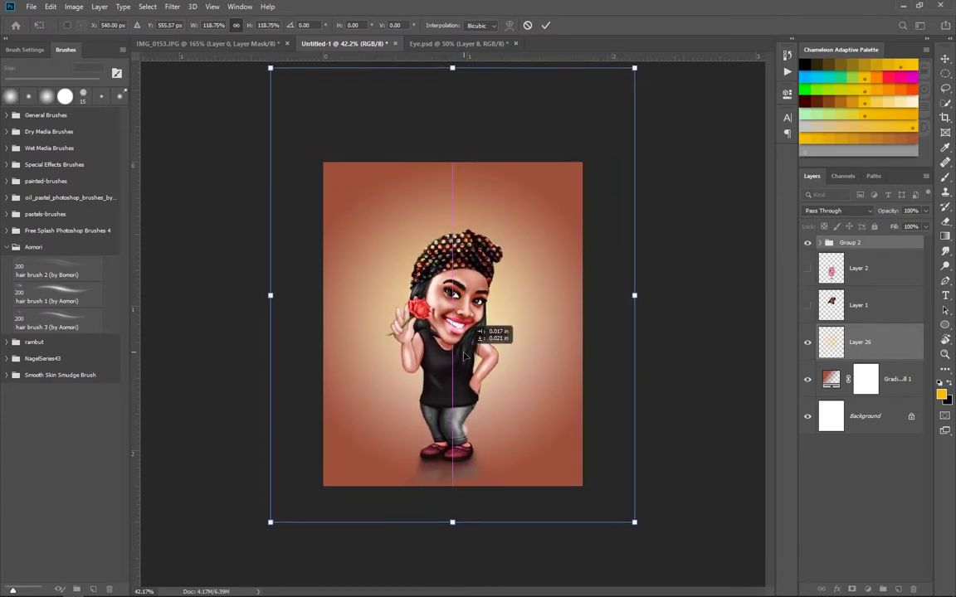
pyautogui.press('Return')
pyautogui.hotkey('ctrl', '0')
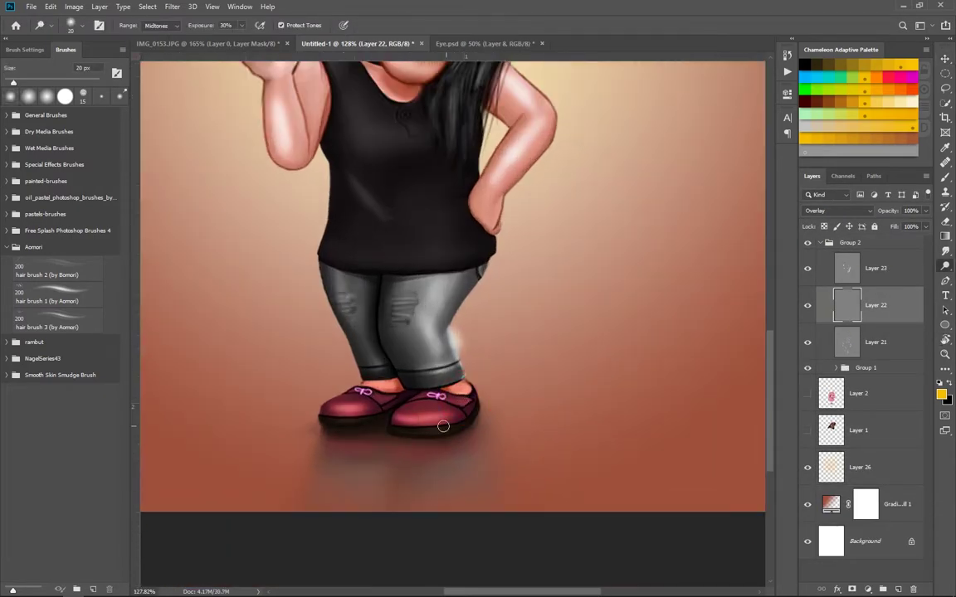
# - Set up the Eraser on the highlight layer and reconfirm the gradient fill settings
pyautogui.press('e')
pyautogui.hotkey('alt', ']')
pyautogui.scroll(2, 465, 347)
pyautogui.hotkey('alt', '[')
pyautogui.hotkey('alt', '[')
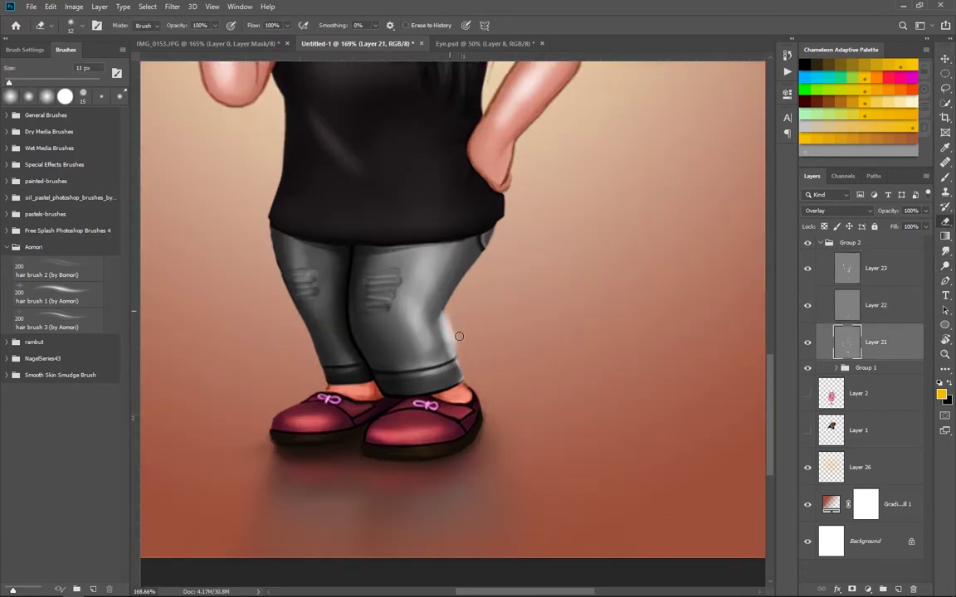
pyautogui.scroll(-5, 570, 353)
pyautogui.click(820, 242)
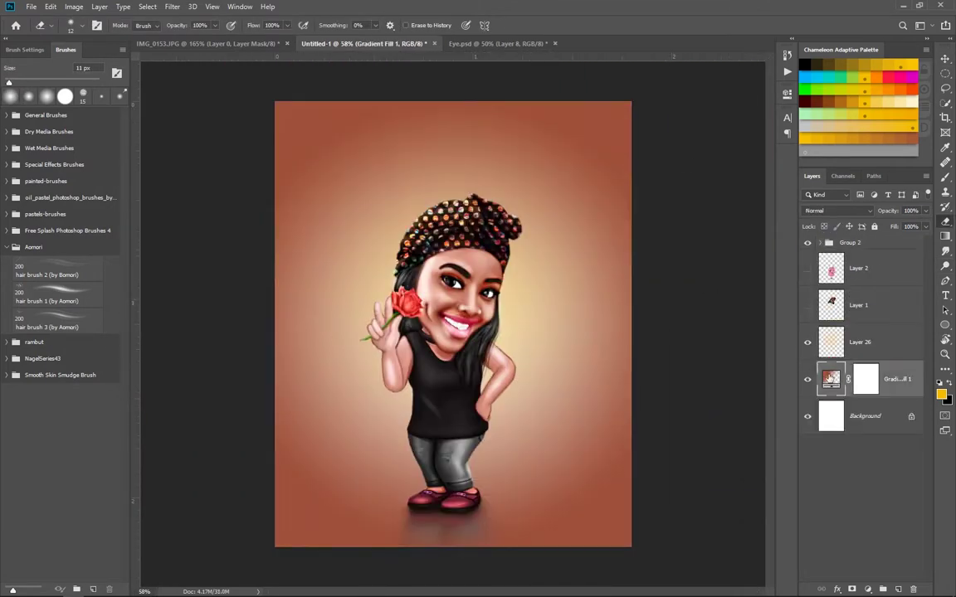
pyautogui.doubleClick(830, 379)
pyautogui.click(831, 133)
pyautogui.scroll(1, 603, 390)
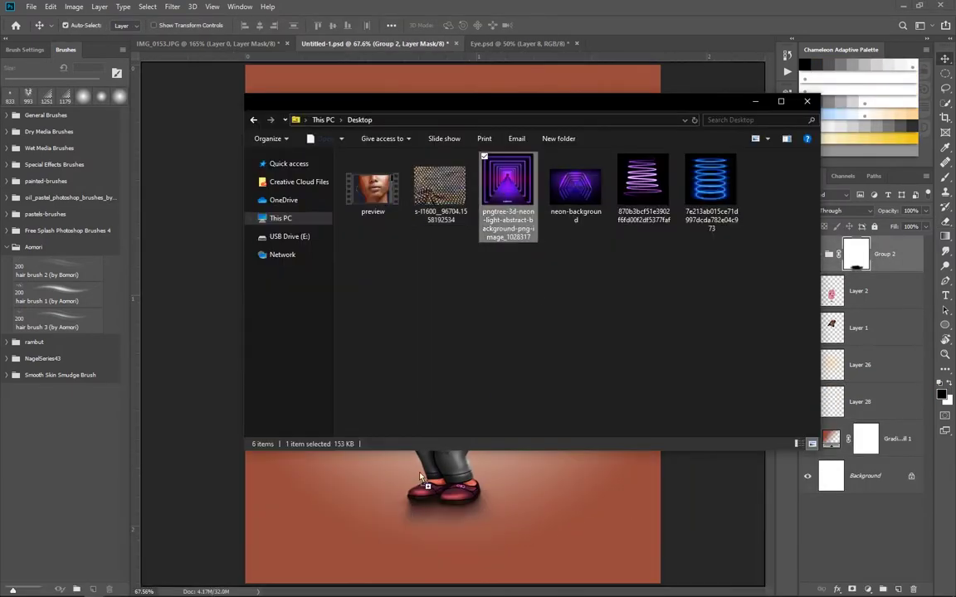
# - Place and commit the neon tunnel image behind the character
pyautogui.moveTo(511, 192); pyautogui.dragTo(535, 467)
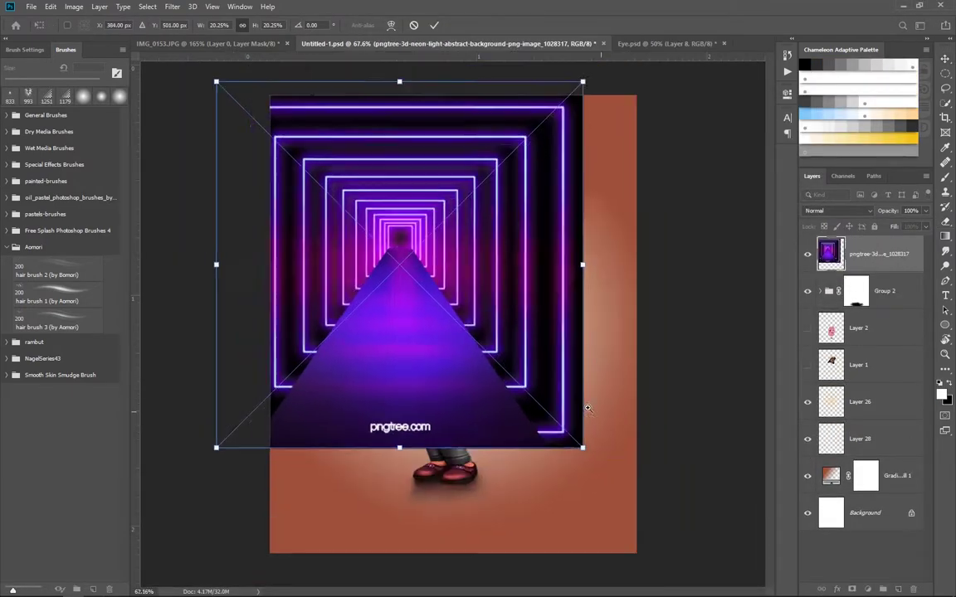
pyautogui.press('Return')
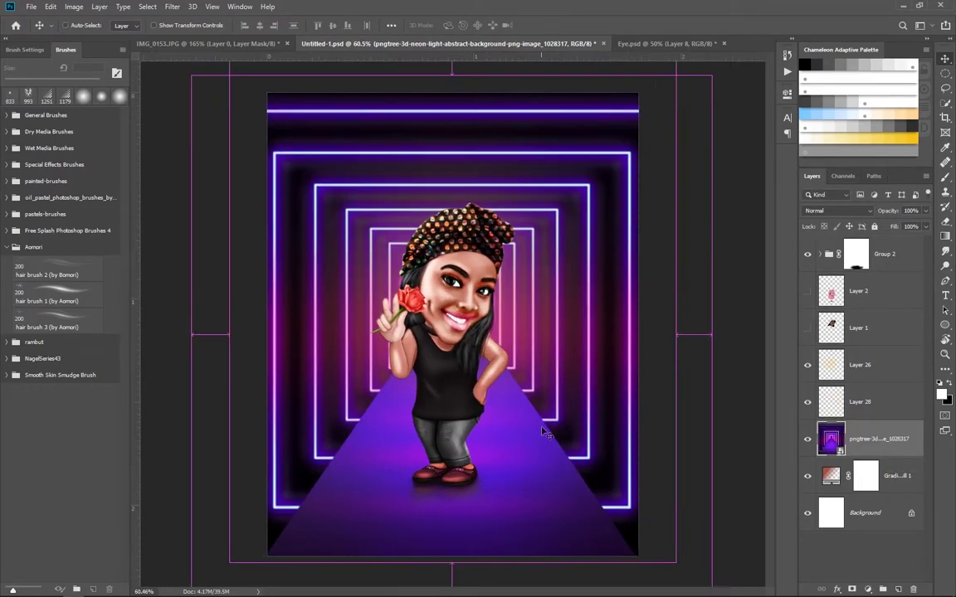
pyautogui.click(158, 589)
# - Place the glowing spiral on top in Screen mode, sized to wrap the figure
pyautogui.moveTo(642, 171)
pyautogui.mouseDown()
pyautogui.moveTo(452, 332)
pyautogui.moveTo(512, 367)
pyautogui.mouseUp()
pyautogui.click(838, 210)
pyautogui.click(841, 248)
pyautogui.scroll(2, 539, 373)
pyautogui.hotkey('ctrl', 't')
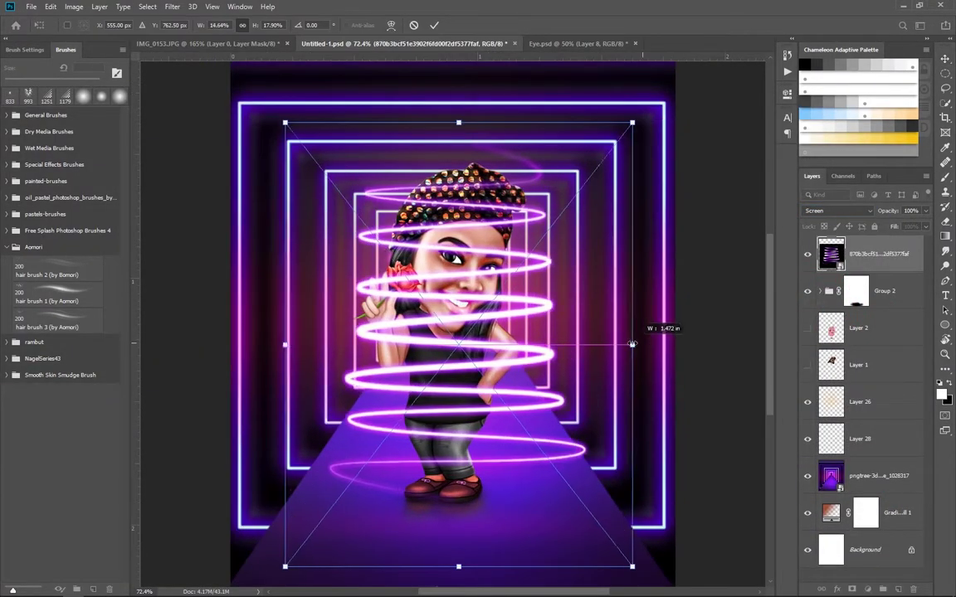
pyautogui.moveTo(489, 328); pyautogui.dragTo(479, 322)
pyautogui.moveTo(614, 572); pyautogui.dragTo(609, 549)
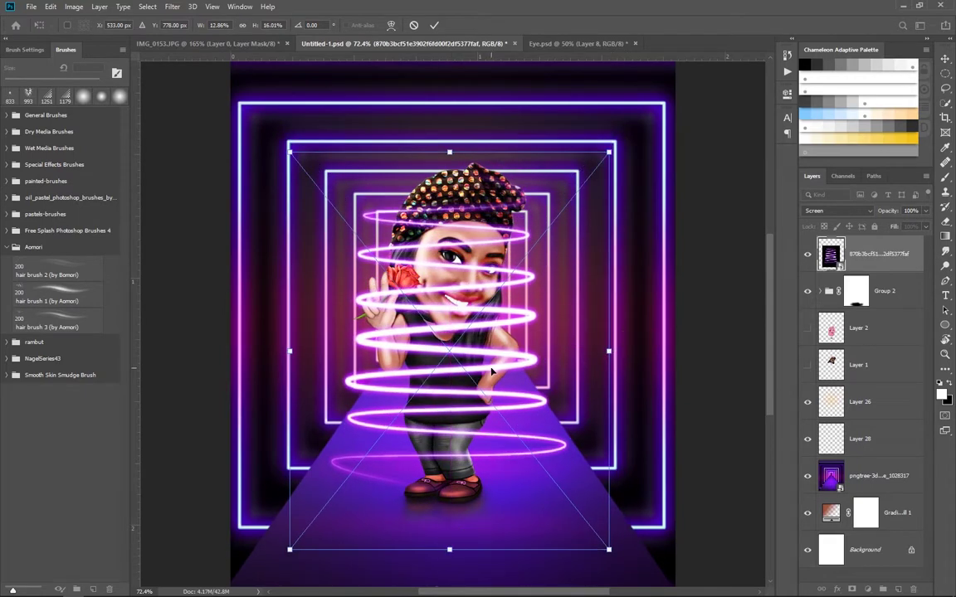
pyautogui.click(435, 26)
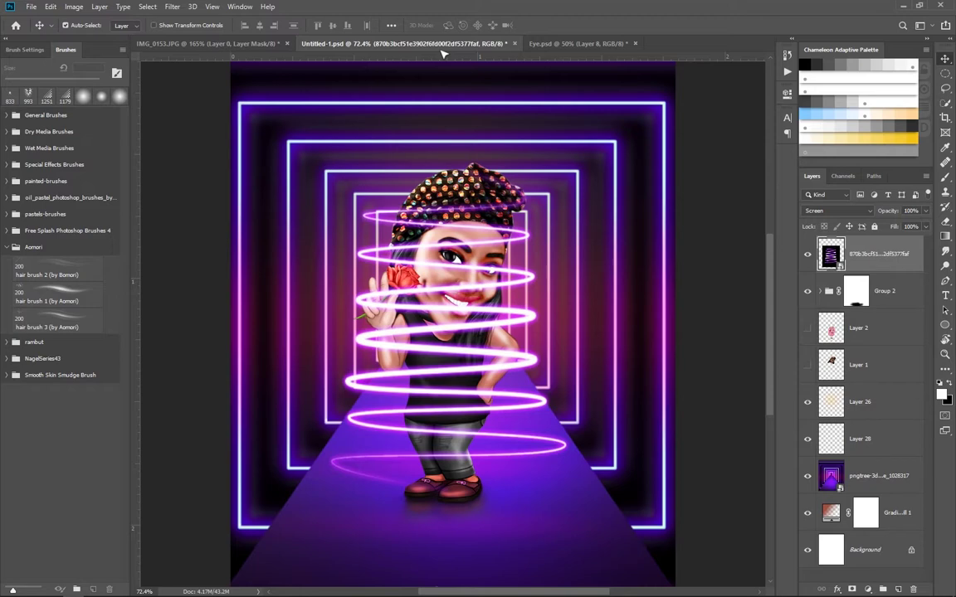
# - Add a layer mask to the spiral and paint it out across her face with a soft round brush
pyautogui.click(851, 589)
pyautogui.scroll(1, 462, 317)
pyautogui.press('b')
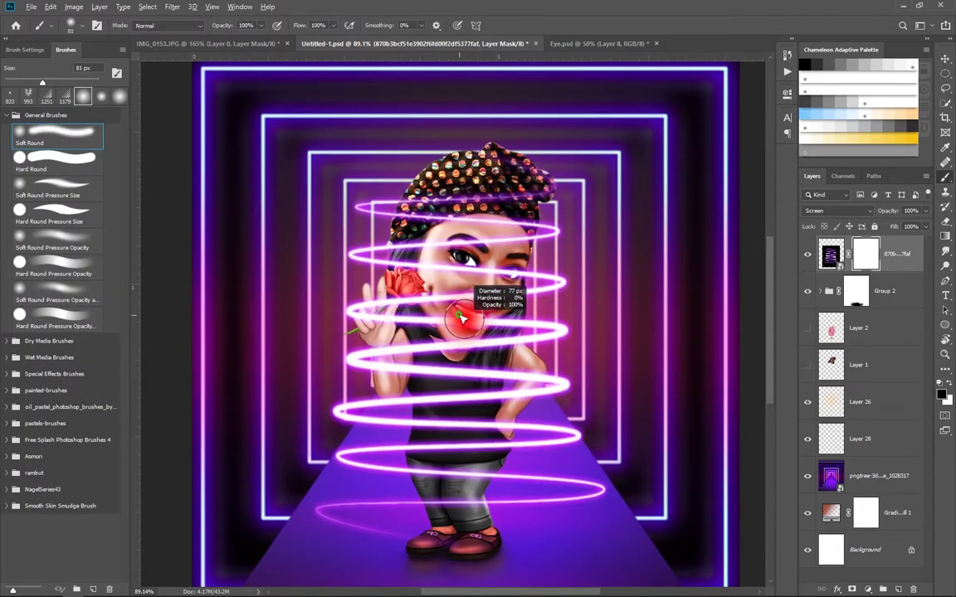
pyautogui.scroll(1, 462, 318)
pyautogui.rightClick(520, 288)
pyautogui.moveTo(474, 259); pyautogui.dragTo(348, 260)
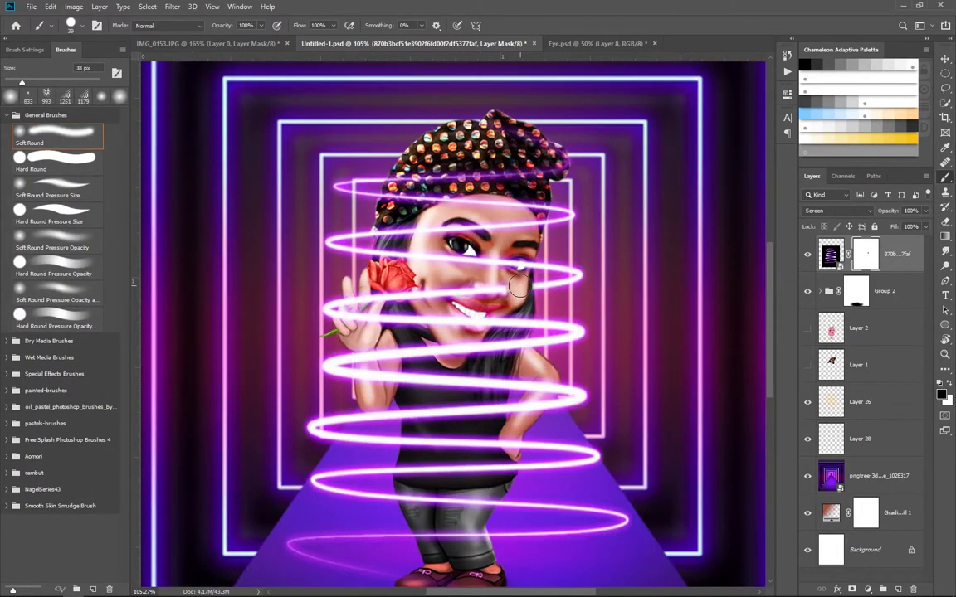
# - Shrink the spiral with Free Transform and move it down over her torso and legs
pyautogui.scroll(-1, 431, 238)
pyautogui.scroll(-1, 431, 238)
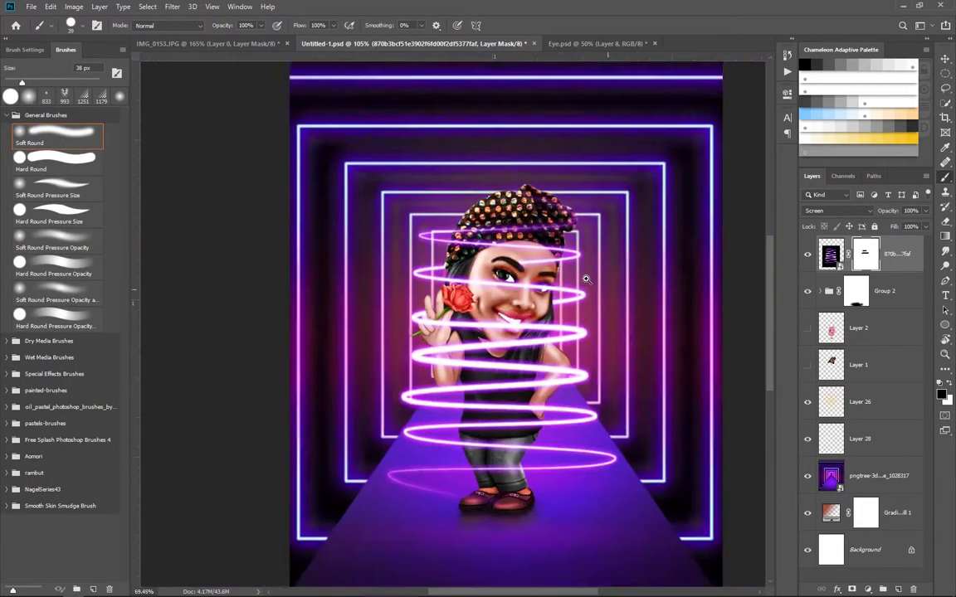
pyautogui.scroll(1, 432, 238)
pyautogui.hotkey('ctrl', 't')
pyautogui.moveTo(469, 137); pyautogui.dragTo(469, 254)
pyautogui.scroll(-2, 465, 331)
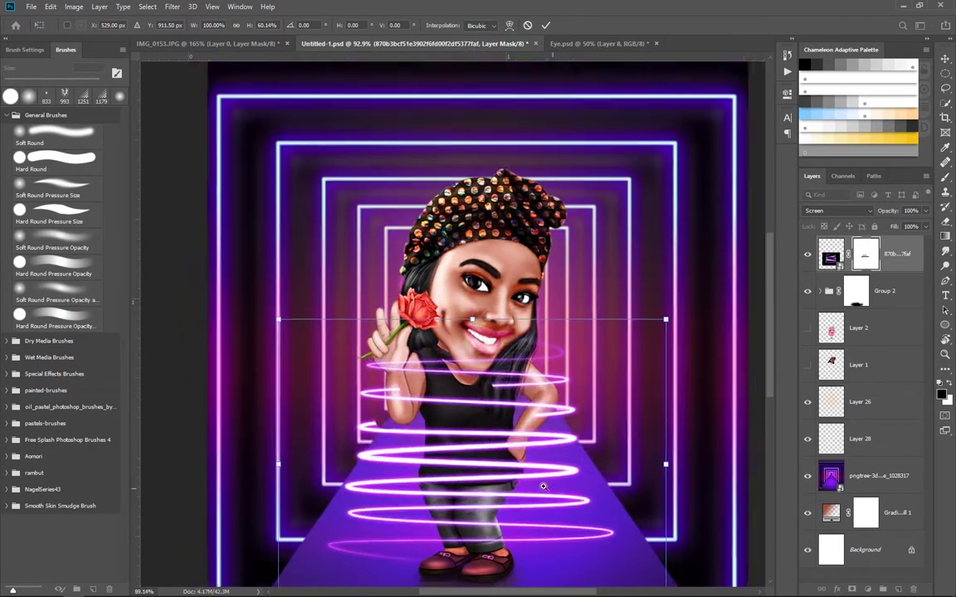
pyautogui.moveTo(465, 349); pyautogui.dragTo(483, 412)
pyautogui.scroll(2, 483, 412)
pyautogui.press('Return')
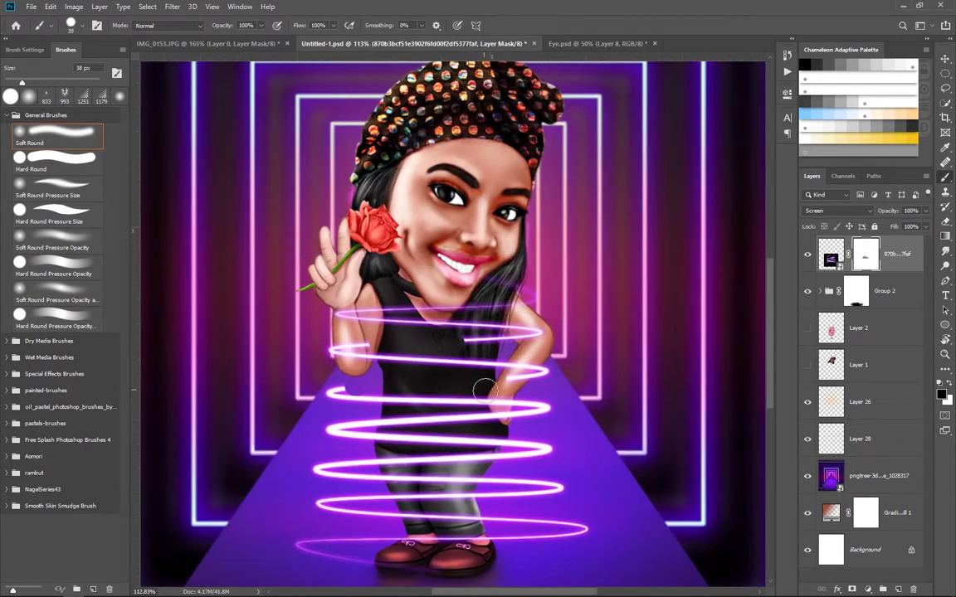
# - Make the brush smaller and clear the mask so the whole spiral shows again
pyautogui.press('[')
pyautogui.press('[')
pyautogui.hotkey('ctrl', 'BackSpace')
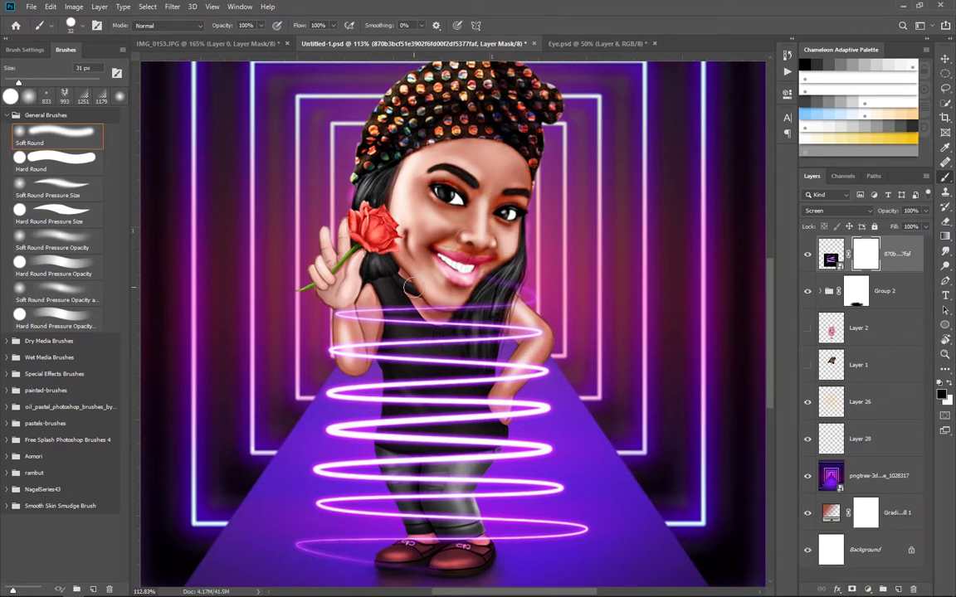
pyautogui.scroll(-5, 512, 465)
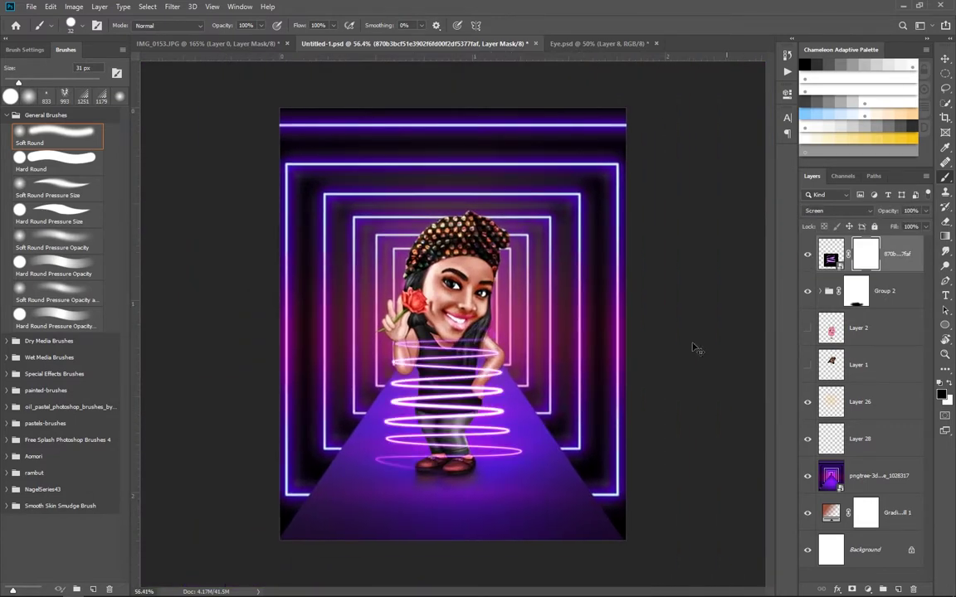
pyautogui.scroll(5, 469, 397)
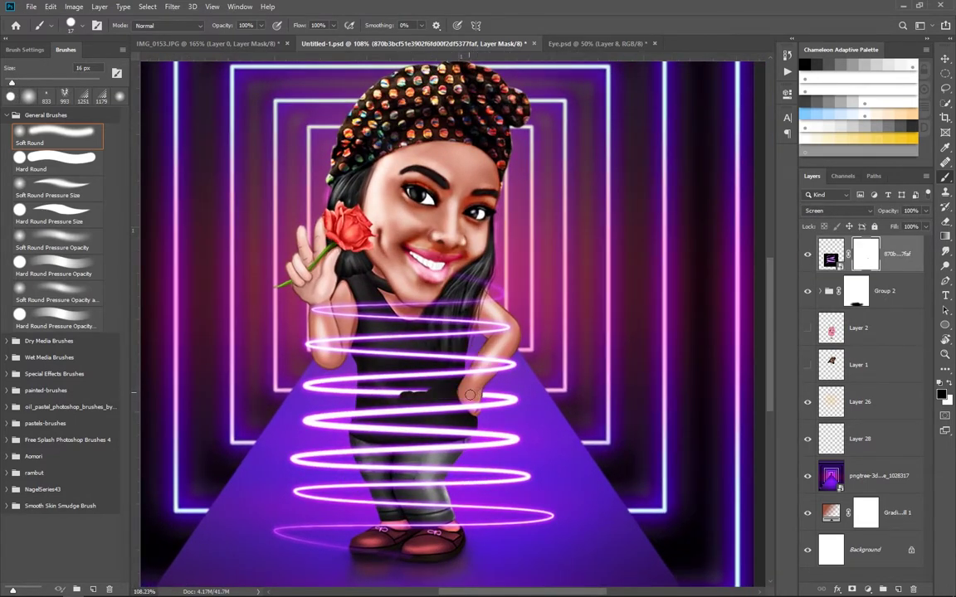
pyautogui.scroll(-1, 459, 412)
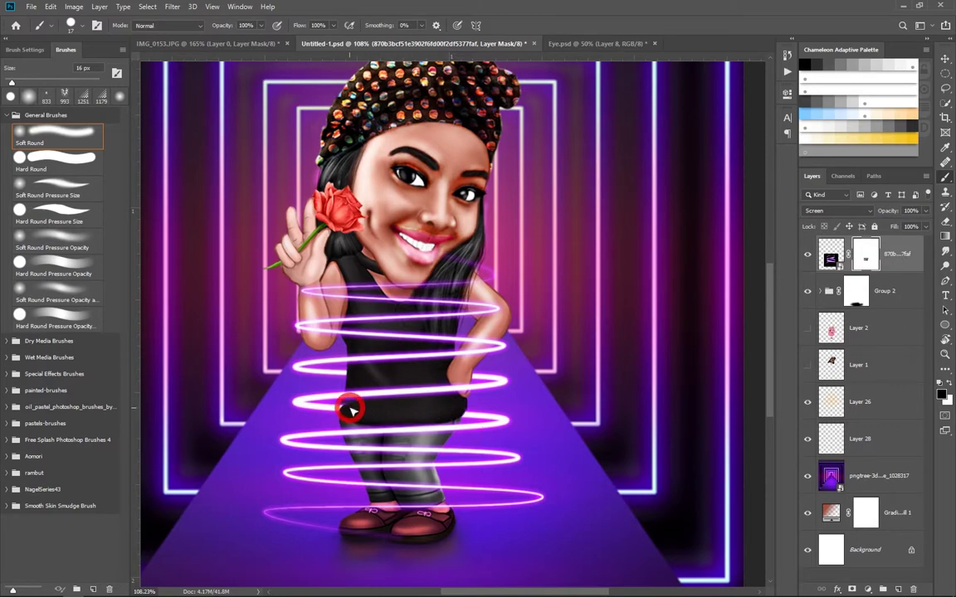
pyautogui.scroll(-1, 434, 421)
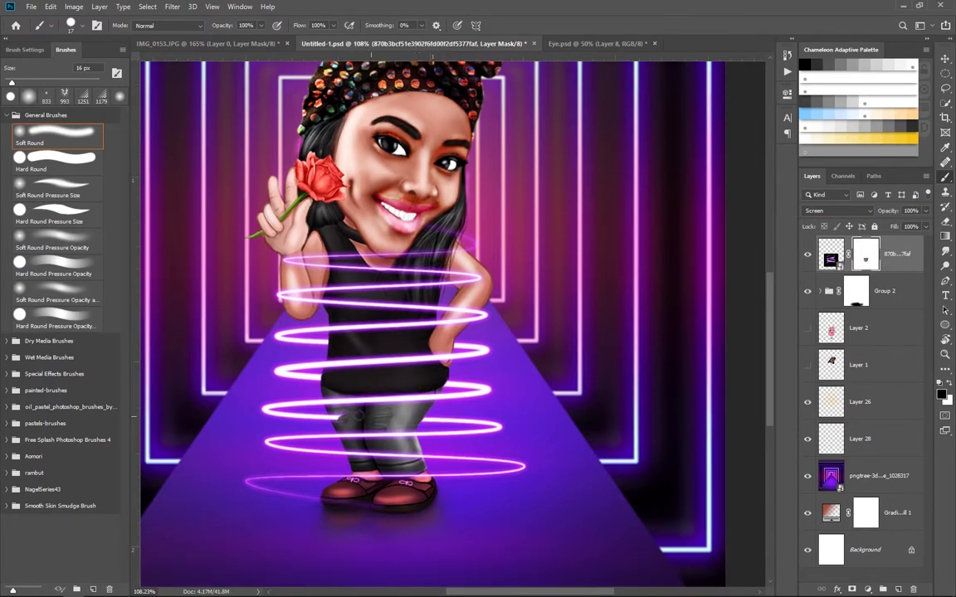
pyautogui.scroll(-2, 322, 373)
pyautogui.scroll(3, 336, 410)
# - Mask the spiral where it passes behind her leg and crosses her arm
pyautogui.moveTo(339, 414); pyautogui.dragTo(403, 412)
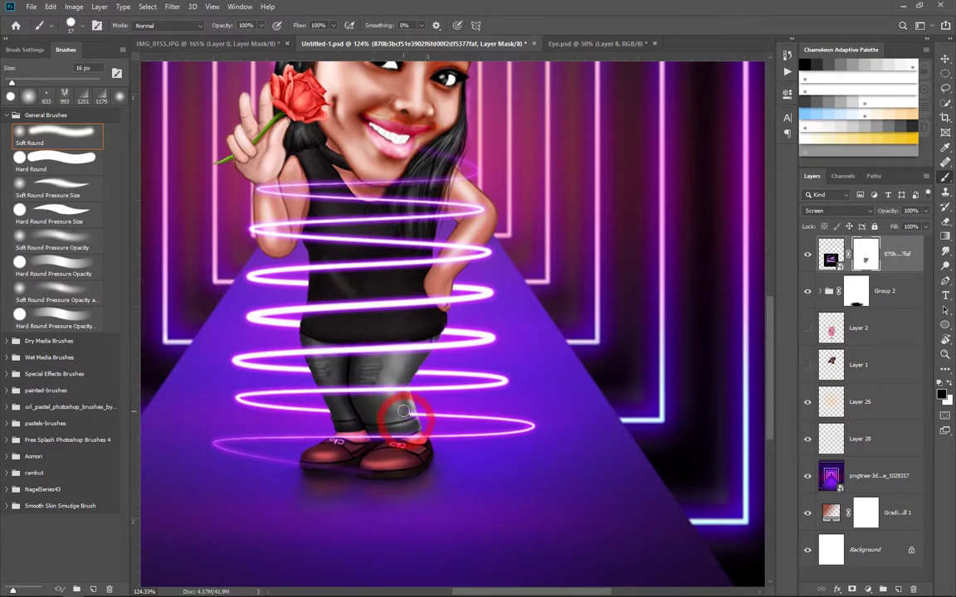
pyautogui.scroll(-1, 408, 415)
pyautogui.scroll(-2, 455, 412)
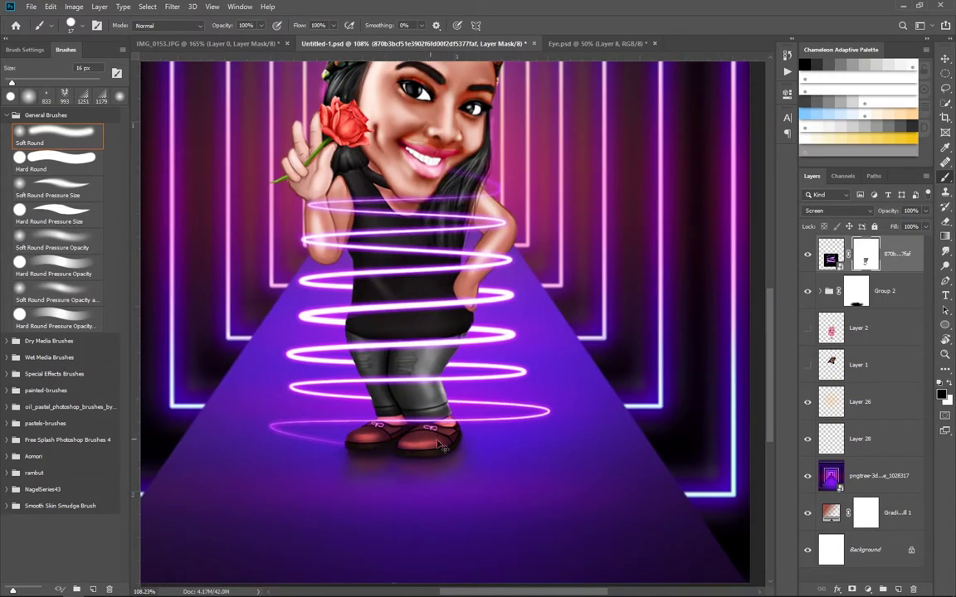
pyautogui.scroll(3, 442, 446)
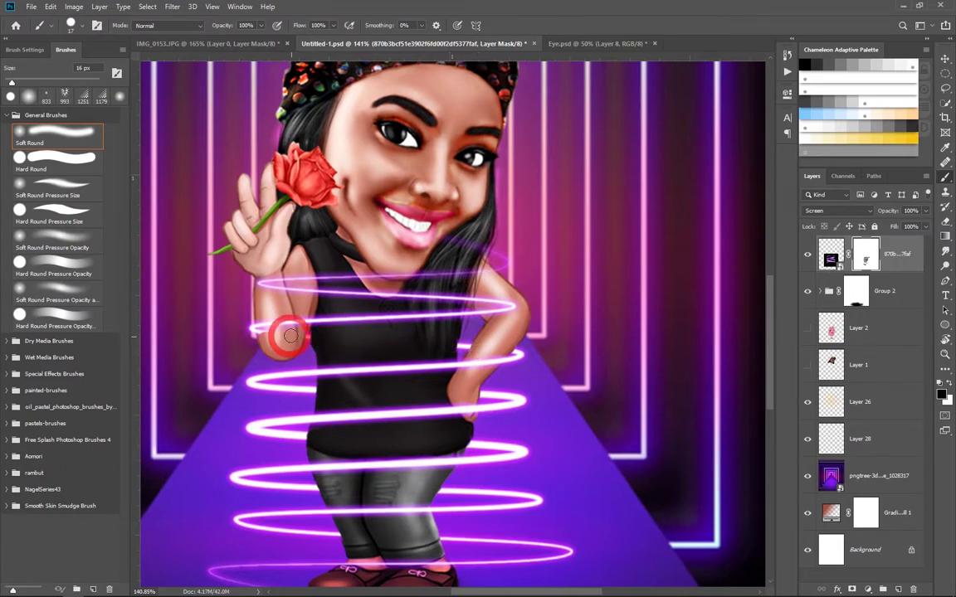
pyautogui.moveTo(438, 341); pyautogui.dragTo(411, 351)
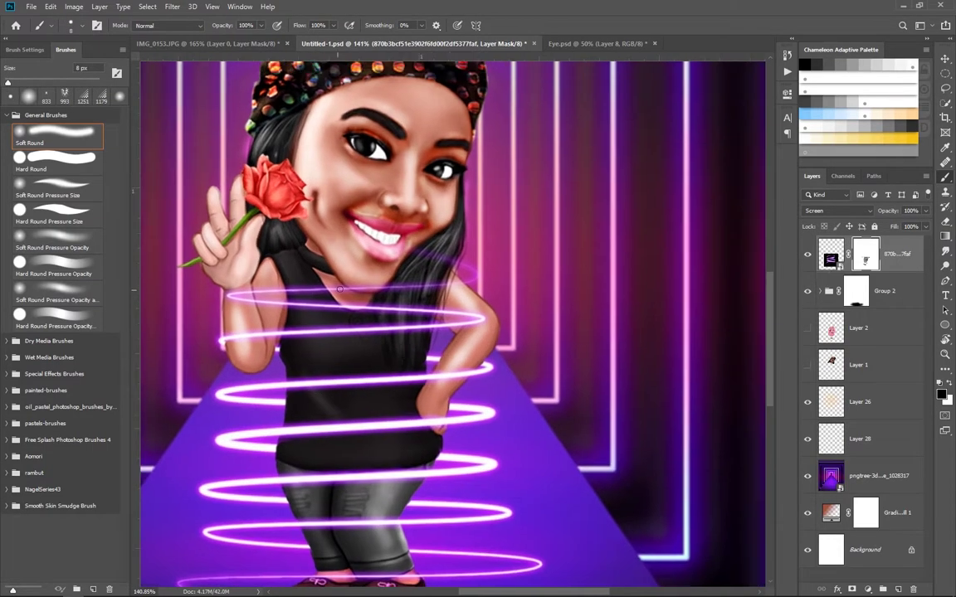
pyautogui.moveTo(265, 303); pyautogui.dragTo(479, 299)
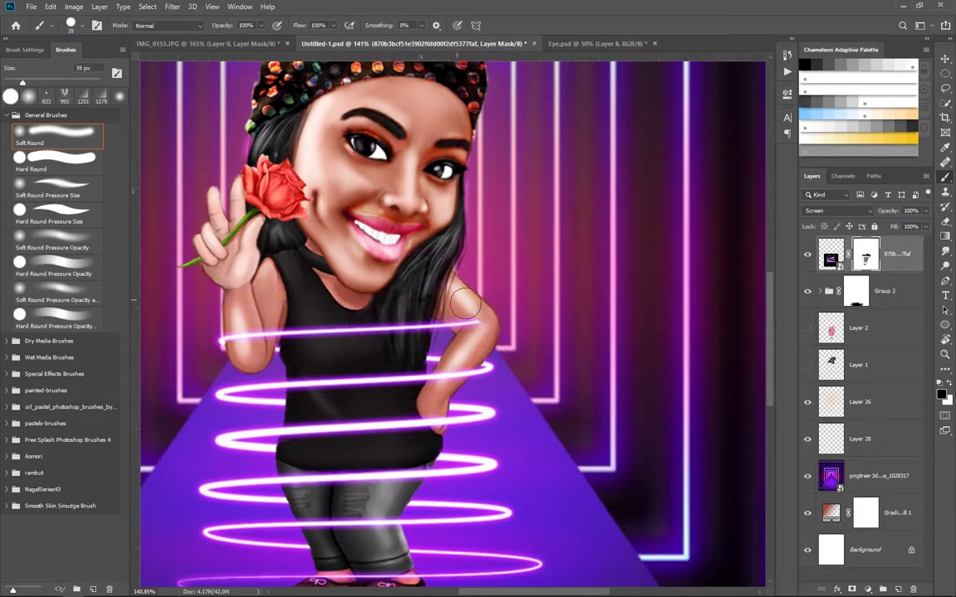
# - Zoom in on her upper body and draw a small elliptical selection beside her arm
pyautogui.hotkey('ctrl', '0')
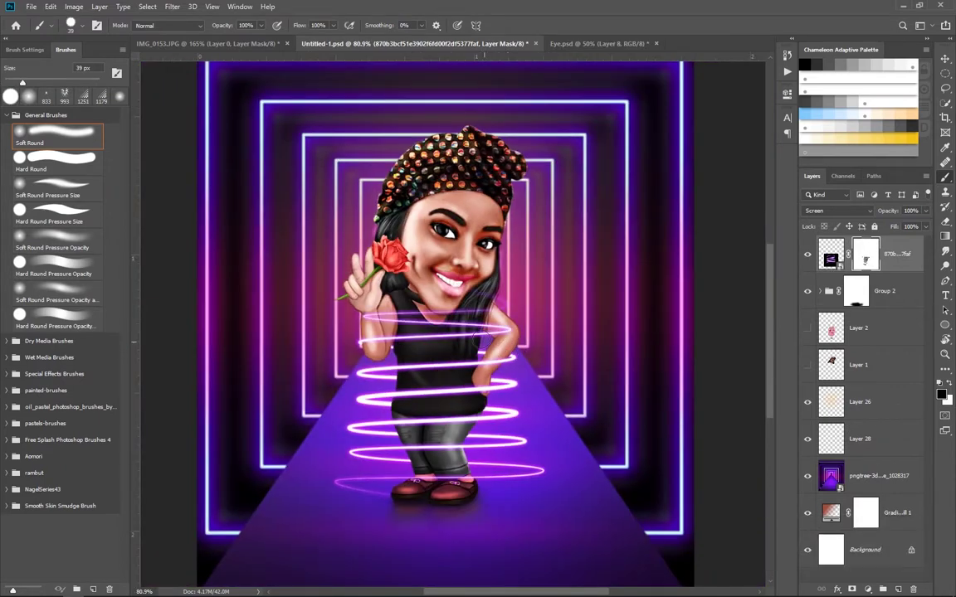
pyautogui.moveTo(460, 264); pyautogui.dragTo(579, 377)
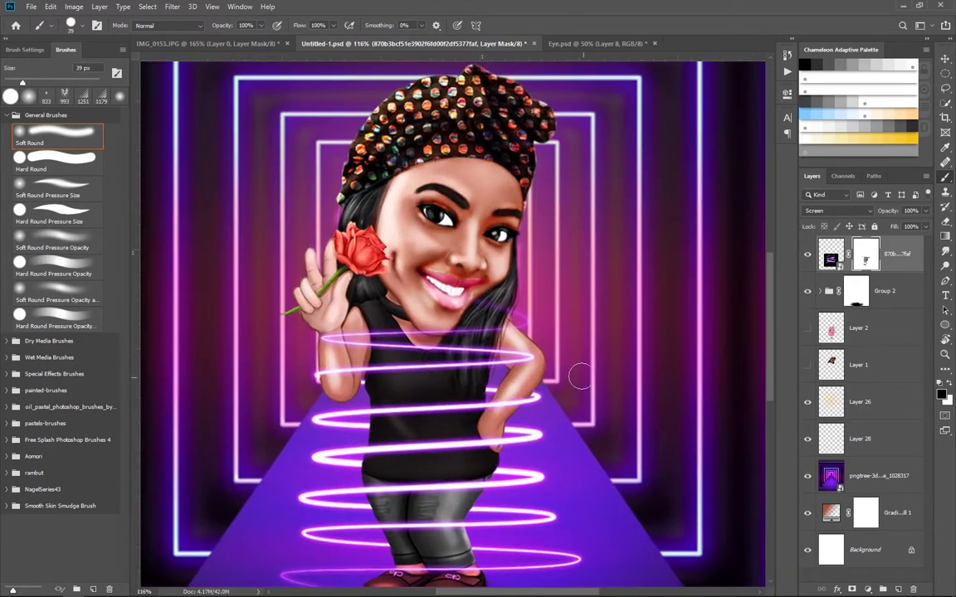
pyautogui.press('m')
pyautogui.moveTo(505, 337); pyautogui.dragTo(544, 378)
# - Stretch the oval selection across the raised forearm and mask the spiral glow there
pyautogui.hotkey('ctrl', 't')
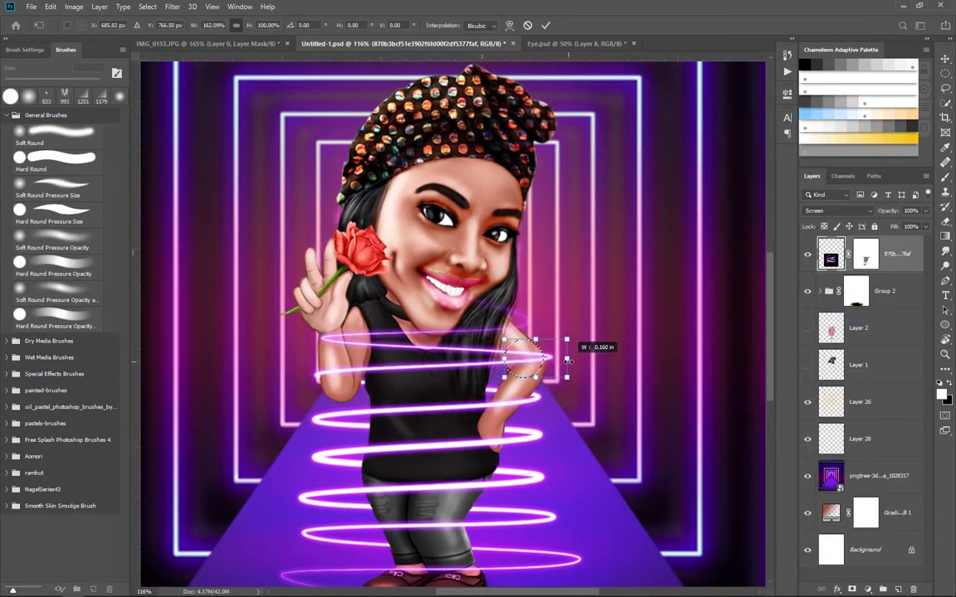
pyautogui.scroll(3, 489, 361)
pyautogui.hscroll(-3, 594, 184)
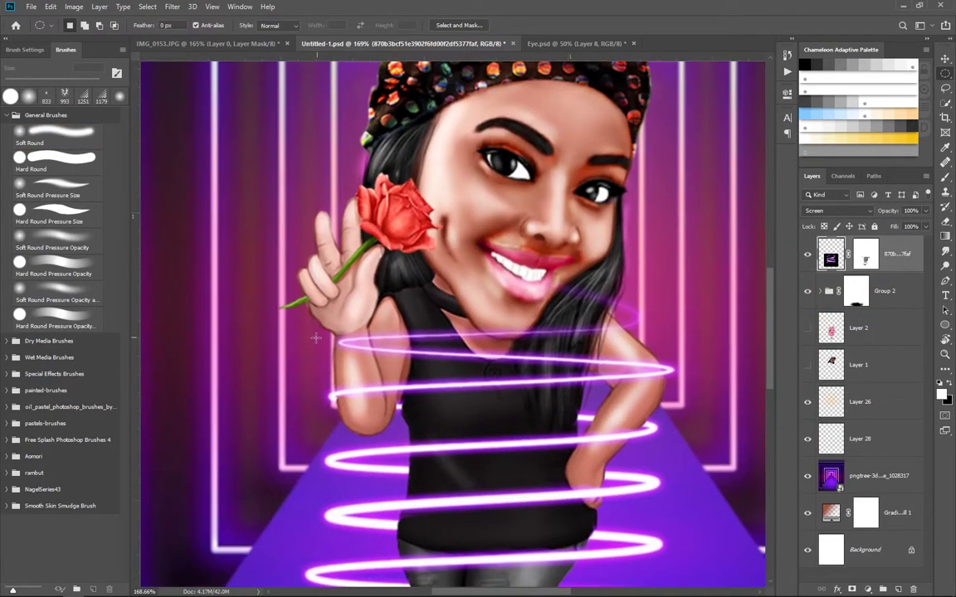
pyautogui.moveTo(649, 365)
pyautogui.mouseDown()
pyautogui.moveTo(342, 347)
pyautogui.moveTo(326, 356)
pyautogui.mouseUp()
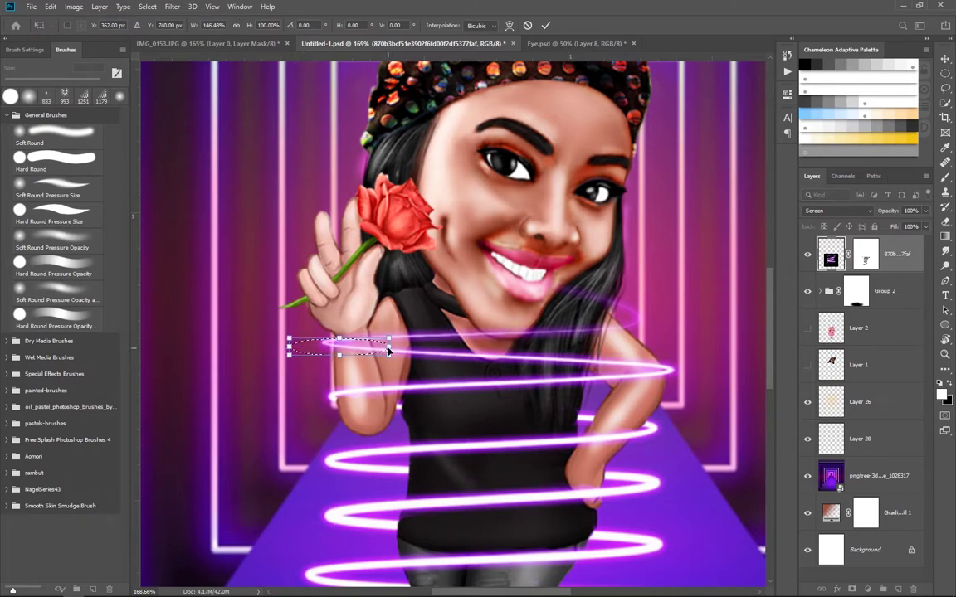
pyautogui.press('Return')
pyautogui.press('b')
pyautogui.scroll(-1, 505, 308)
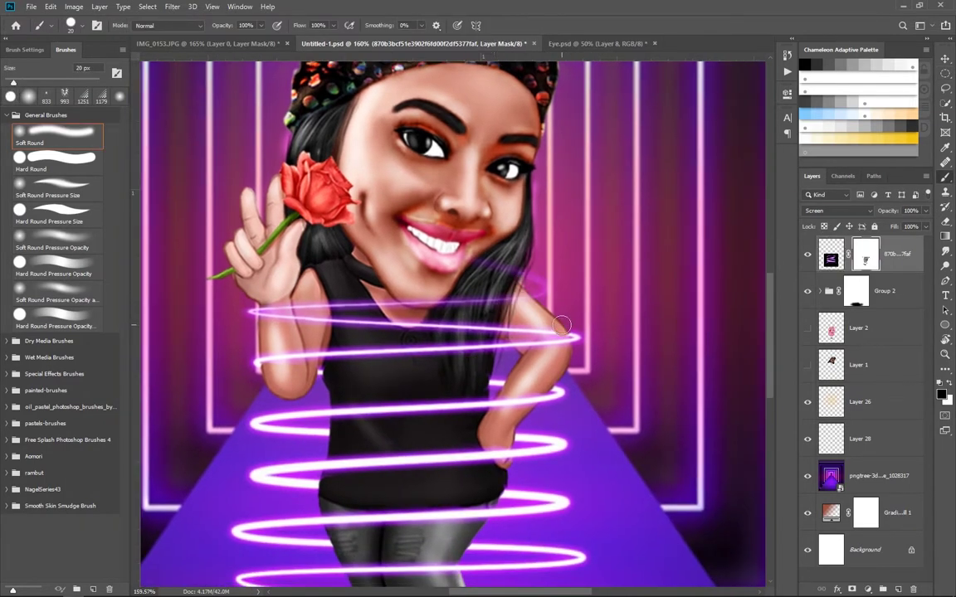
pyautogui.moveTo(500, 309); pyautogui.dragTo(544, 327)
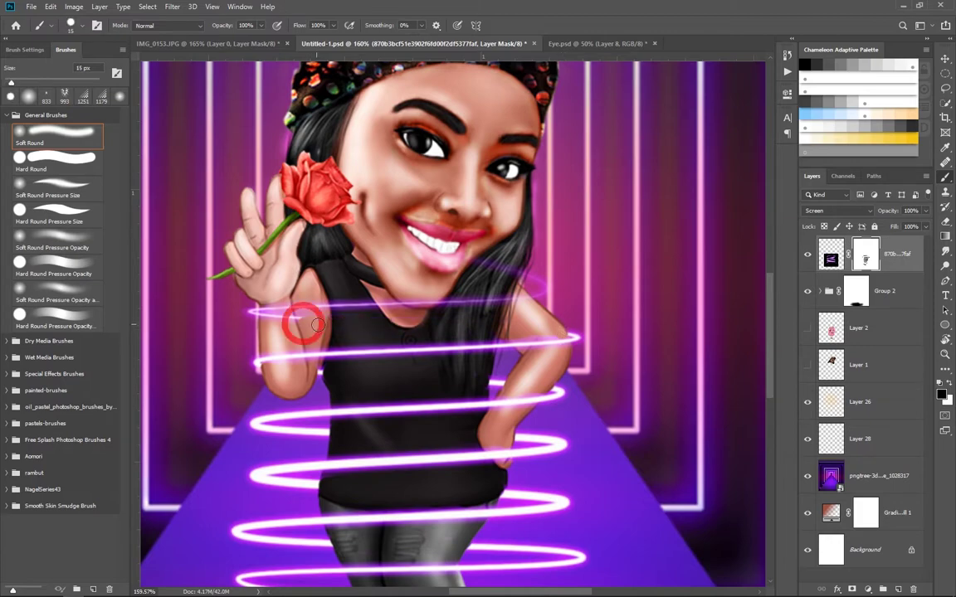
# - Add the text 'Mactoon007' below her feet in the Krinkes Decor font
pyautogui.hotkey('ctrl', '0')
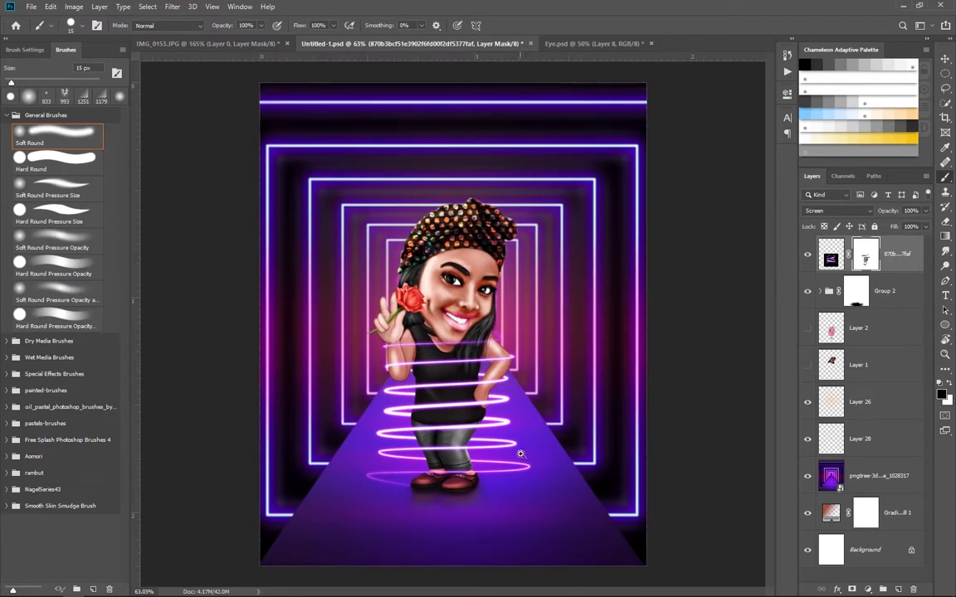
pyautogui.press('t')
pyautogui.click(485, 507)
pyautogui.write('Mactoon007')
pyautogui.click(129, 25)
pyautogui.write('krin')
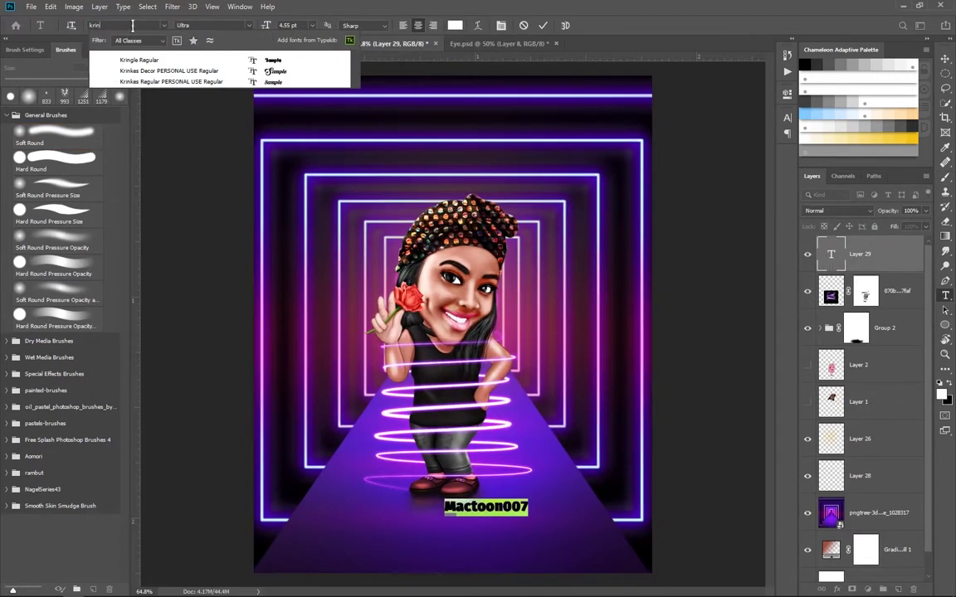
pyautogui.click(124, 58)
# - Tilt the signature beside her feet and add an Outer Glow layer style
pyautogui.hotkey('ctrl', 't')
pyautogui.moveTo(485, 512); pyautogui.dragTo(576, 492)
pyautogui.scroll(1, 585, 476)
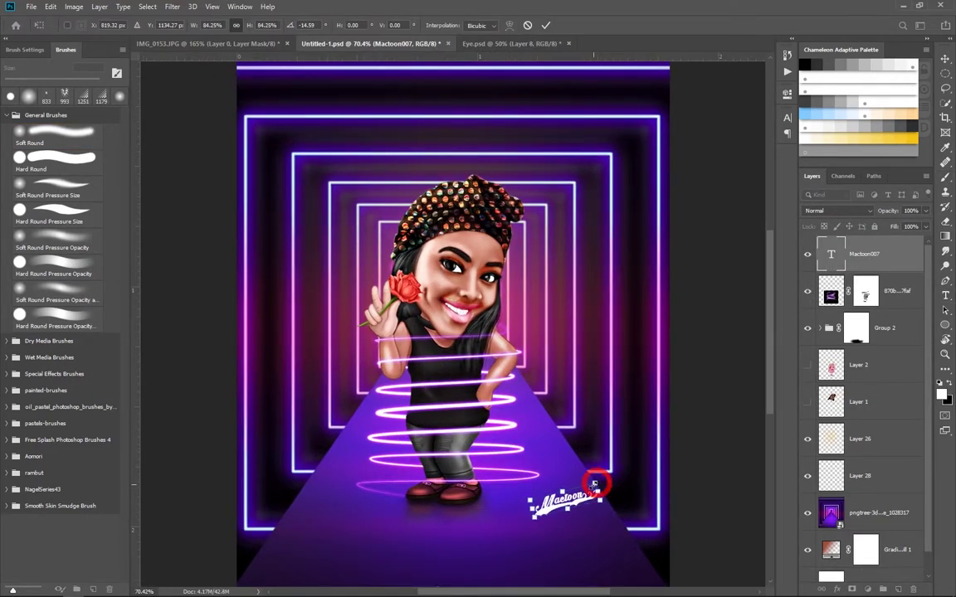
pyautogui.press('Return')
pyautogui.click(837, 589)
pyautogui.click(772, 521)
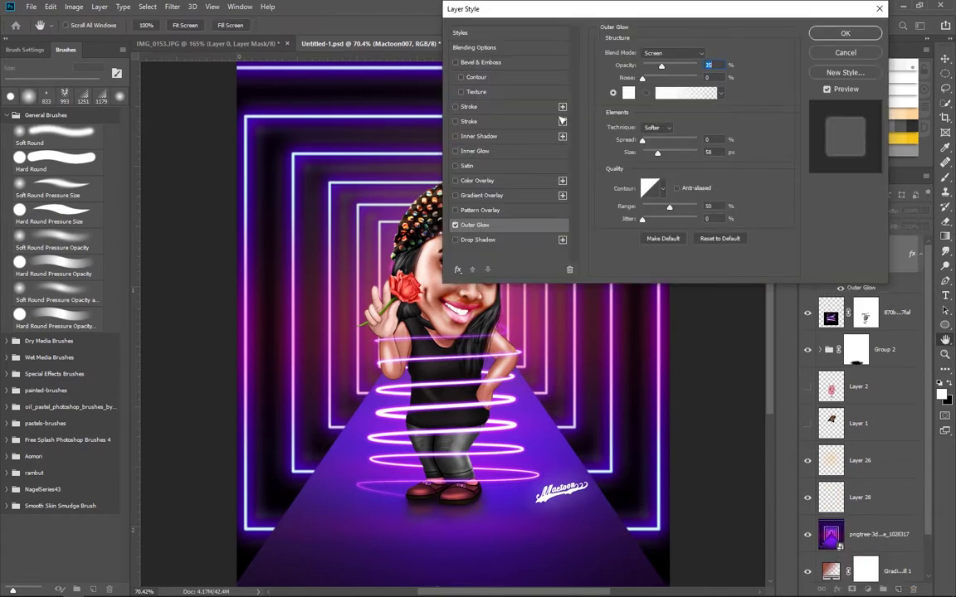
# - Set the outer glow colour to magenta and its size to 13 px
pyautogui.moveTo(581, 11); pyautogui.dragTo(621, 11)
pyautogui.click(724, 135)
pyautogui.click(501, 443)
pyautogui.press('Return')
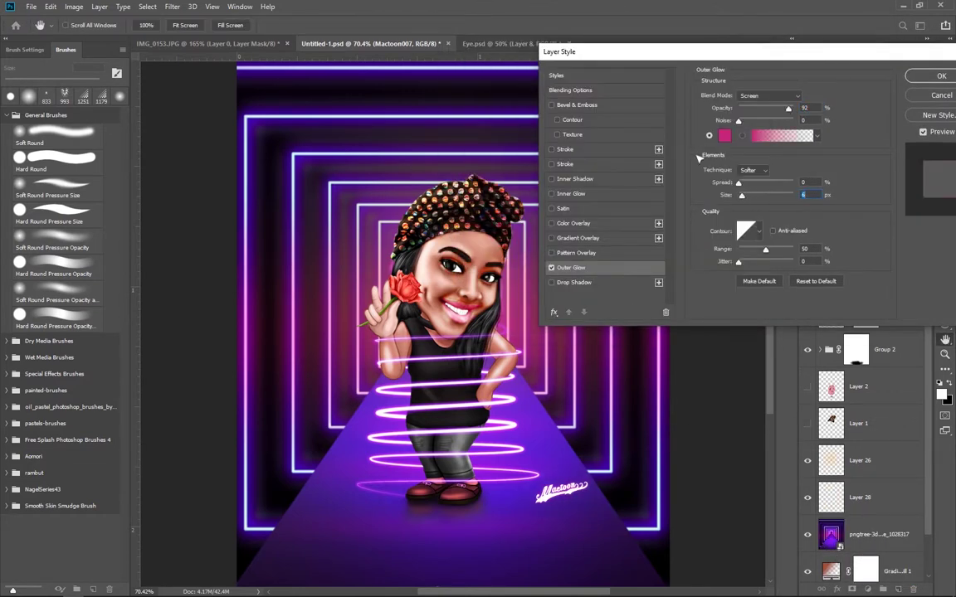
pyautogui.moveTo(622, 51); pyautogui.dragTo(598, 52)
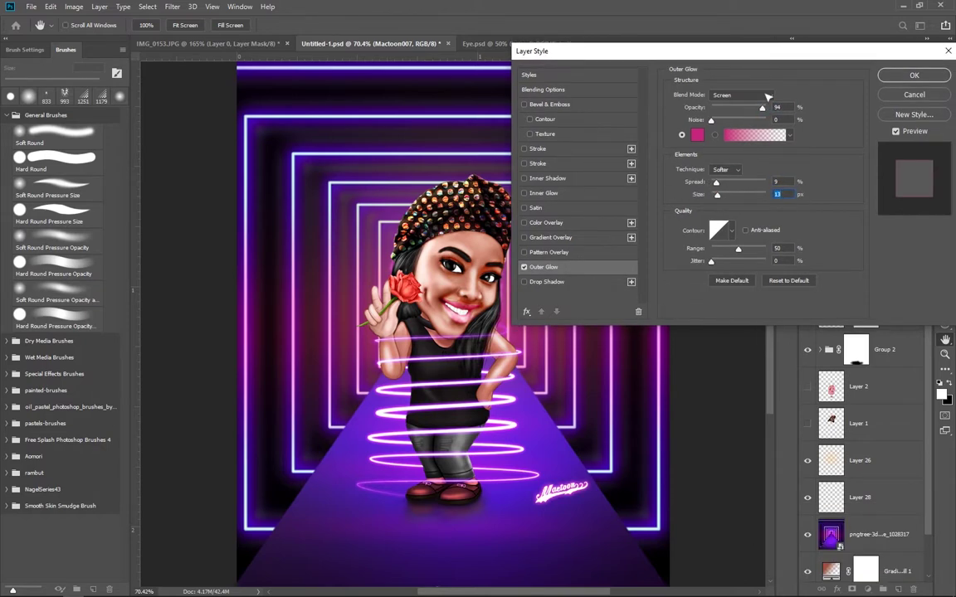
# - Make the glow gradient run from magenta to the corridor's purple #4201a1, then apply it
pyautogui.click(754, 136)
pyautogui.click(577, 307)
pyautogui.press('Return')
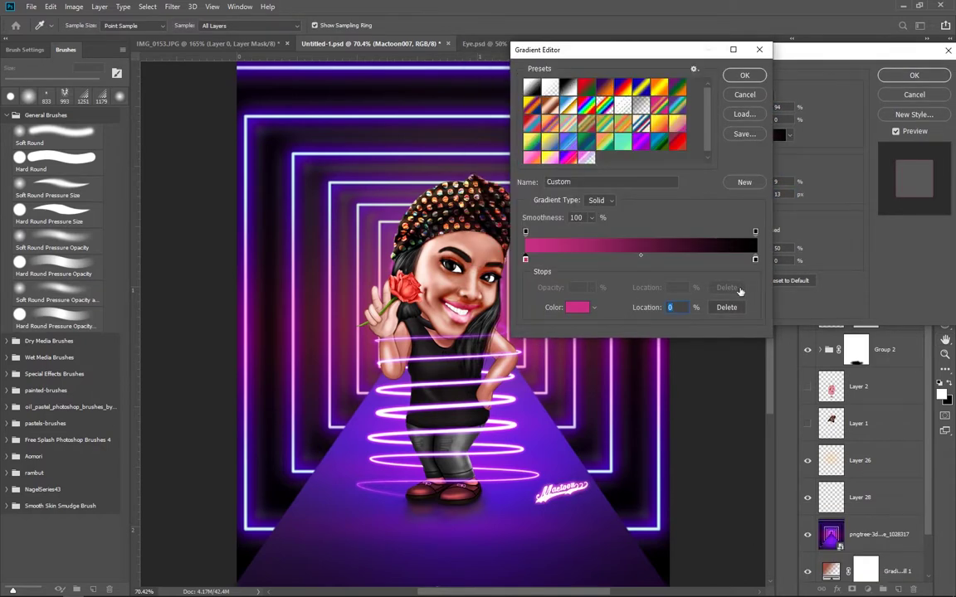
pyautogui.doubleClick(755, 259)
pyautogui.click(305, 459)
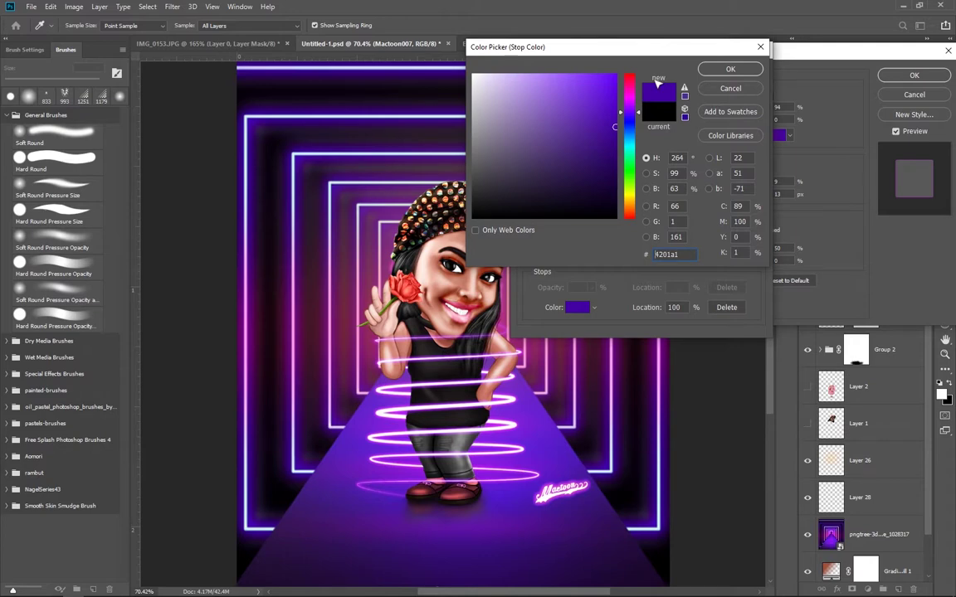
pyautogui.press('Return')
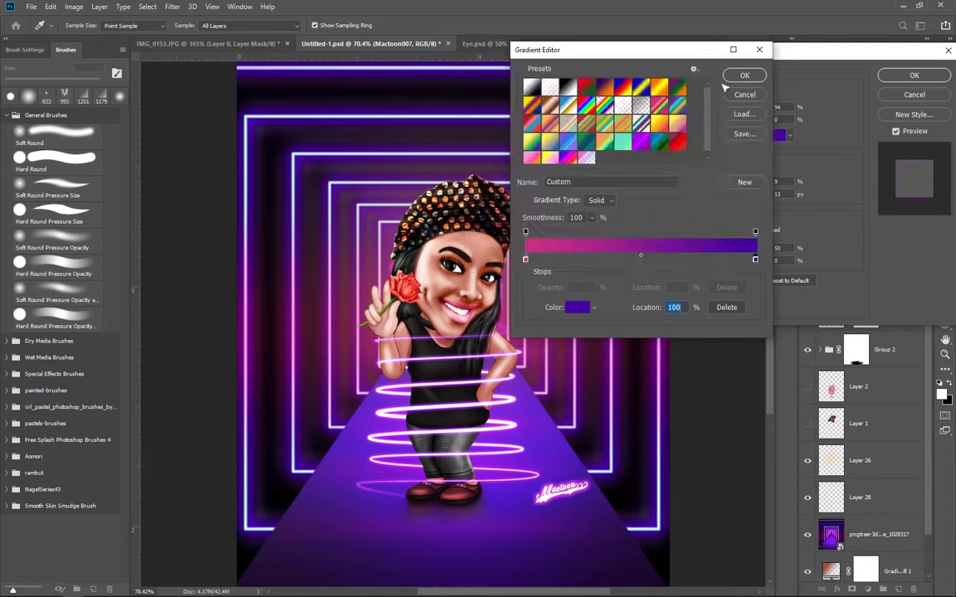
pyautogui.press('Return')
pyautogui.click(904, 76)
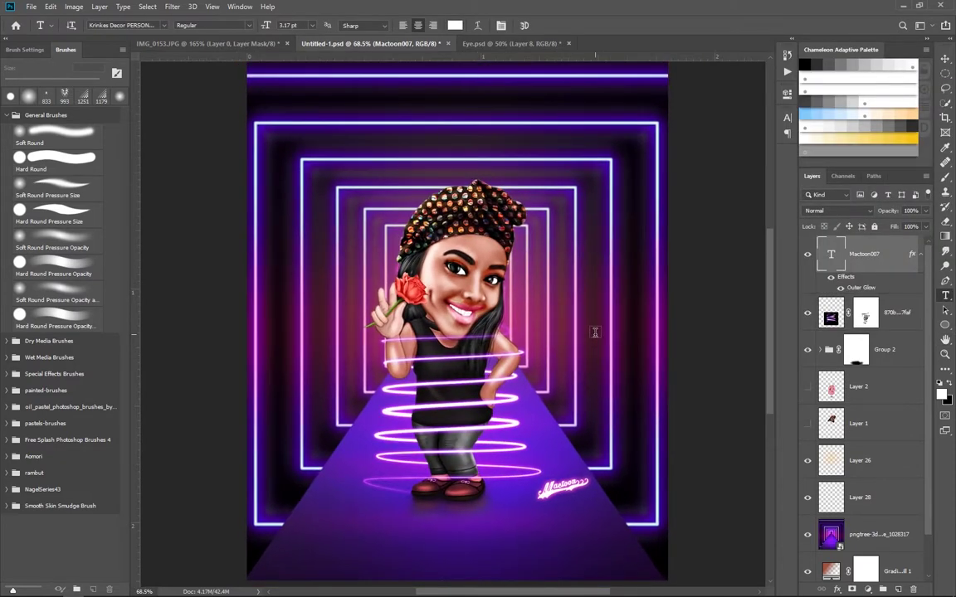
# - Save the artwork as Azu.psd
pyautogui.hotkey('ctrl', 's')
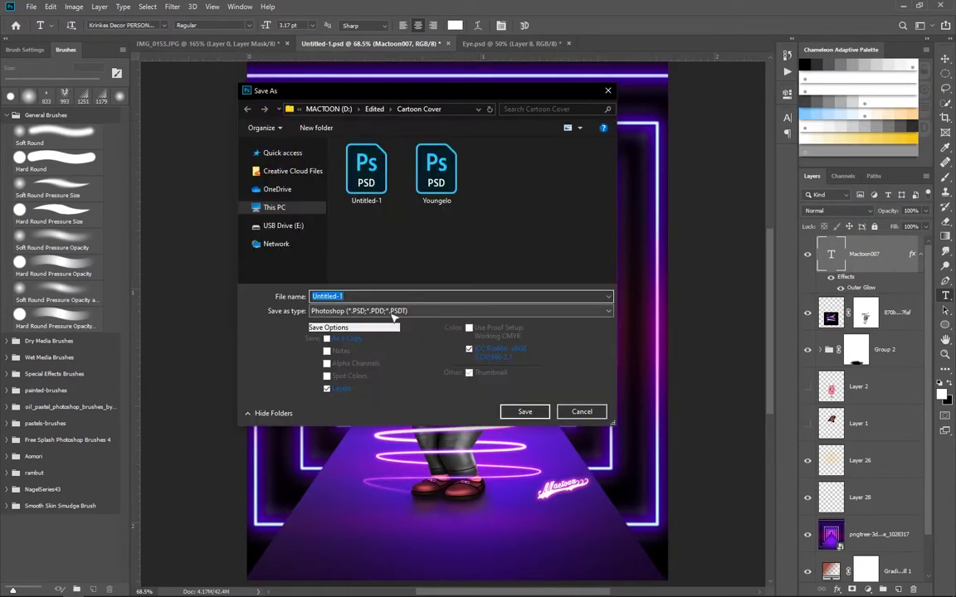
pyautogui.write('Azu')
pyautogui.press('Return')
# - Save a PNG copy named Mykrazy into the D:\HD Toon folder
pyautogui.hotkey('ctrl', 'shift', 's')
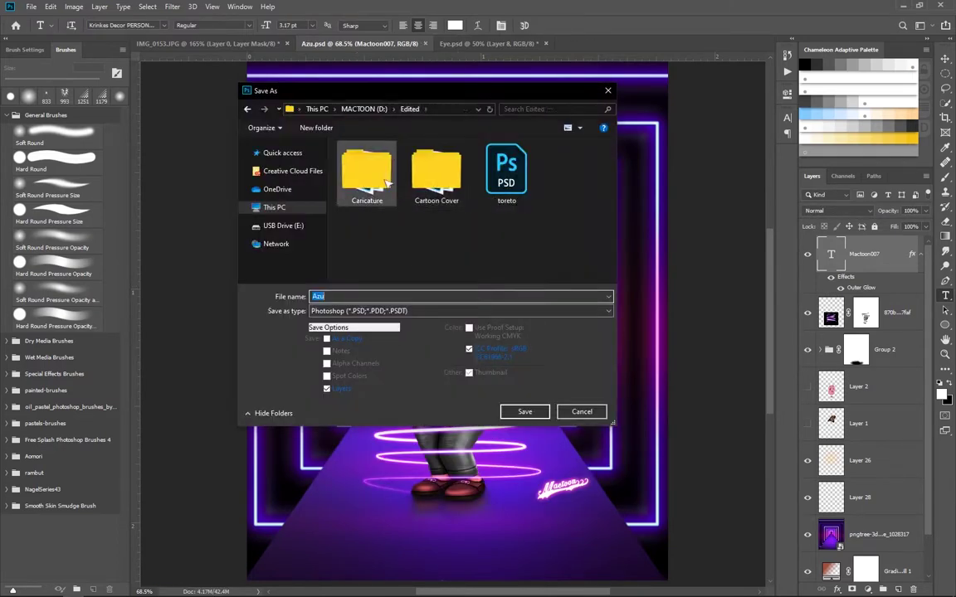
pyautogui.press('Escape')
pyautogui.hotkey('ctrl', 'shift', 's')
pyautogui.click(456, 310)
pyautogui.click(332, 469)
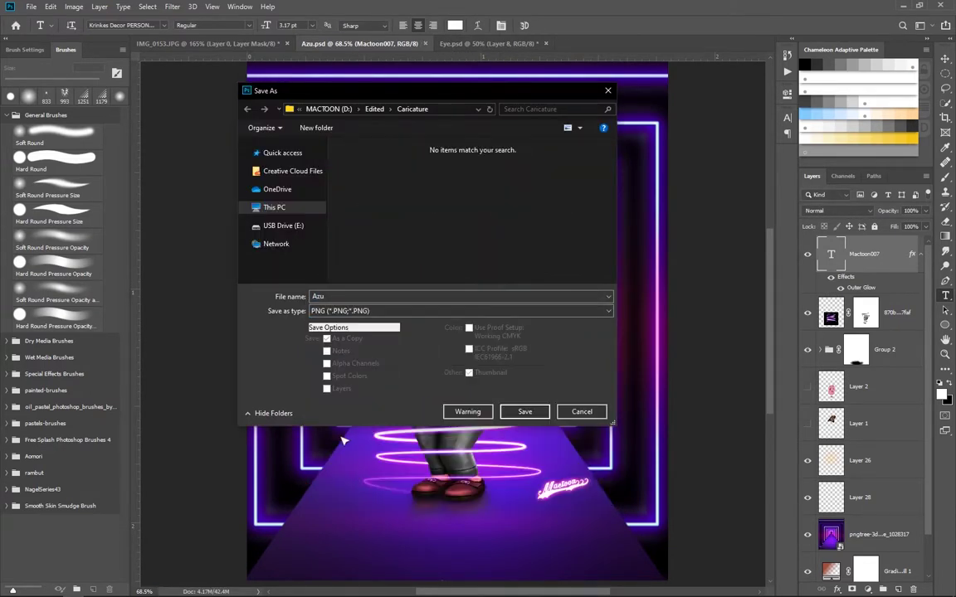
pyautogui.click(274, 206)
pyautogui.doubleClick(374, 239)
pyautogui.doubleClick(373, 239)
pyautogui.click(456, 296)
pyautogui.write('My')
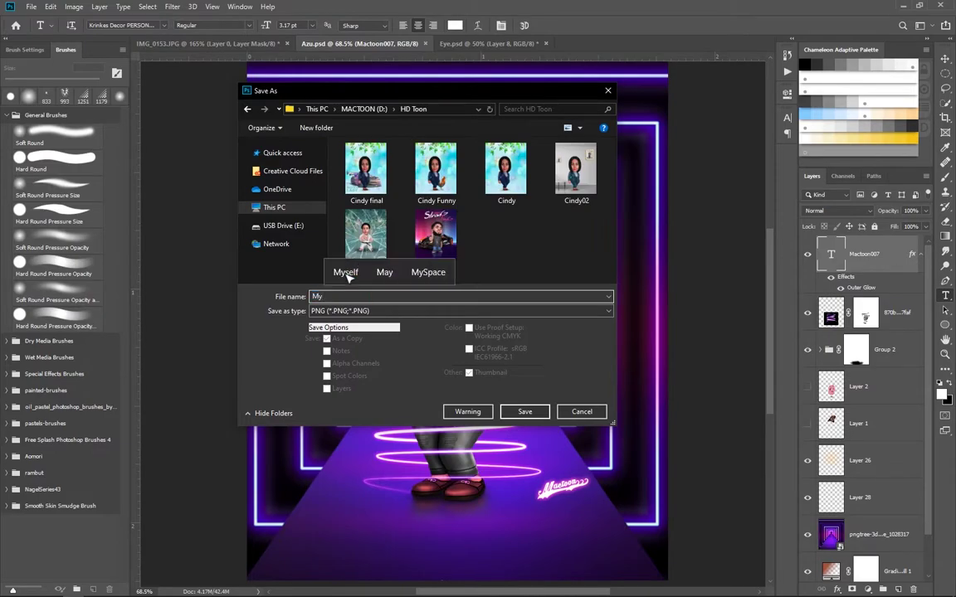
pyautogui.write('krazy')
pyautogui.press('Return')
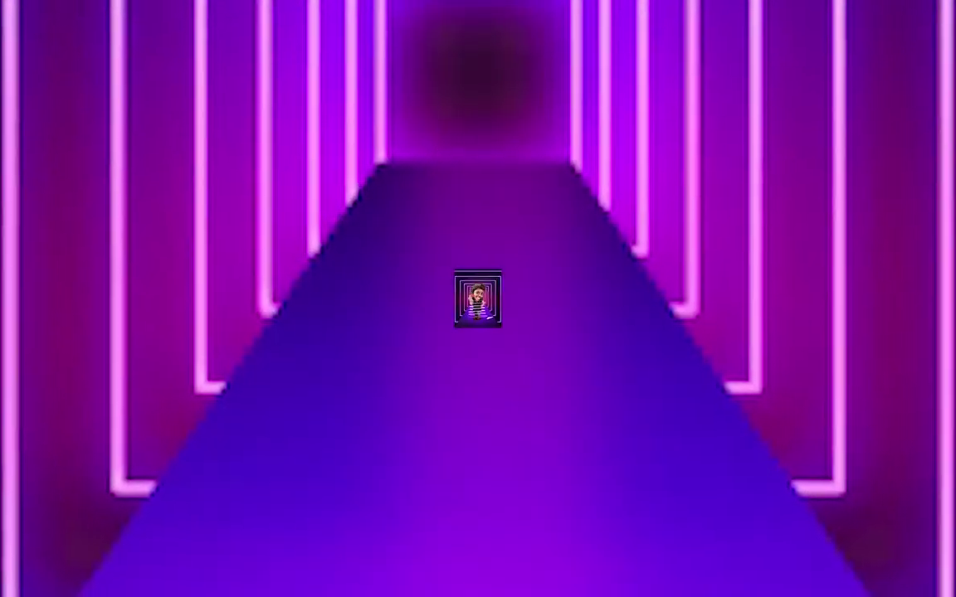